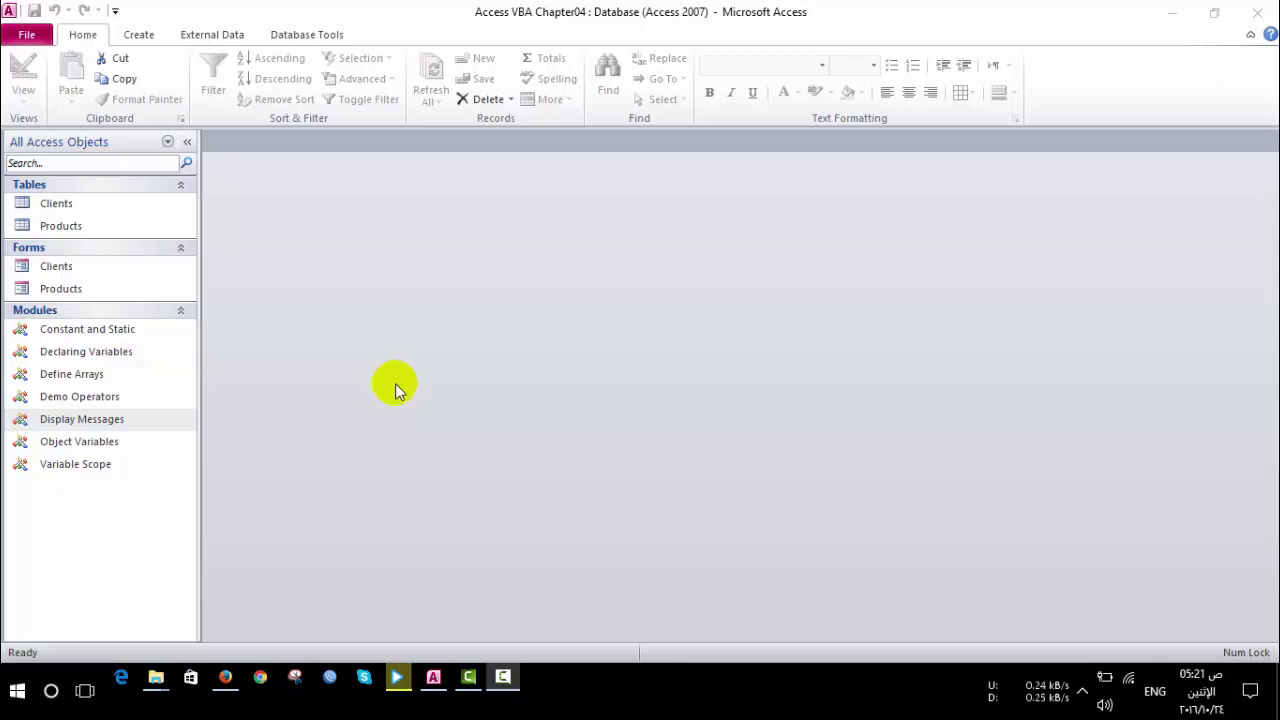
Step: Open the Display Messages module, review the strResponse and curPrice declarations, and go to the line before End Sub
double_click(80, 420)
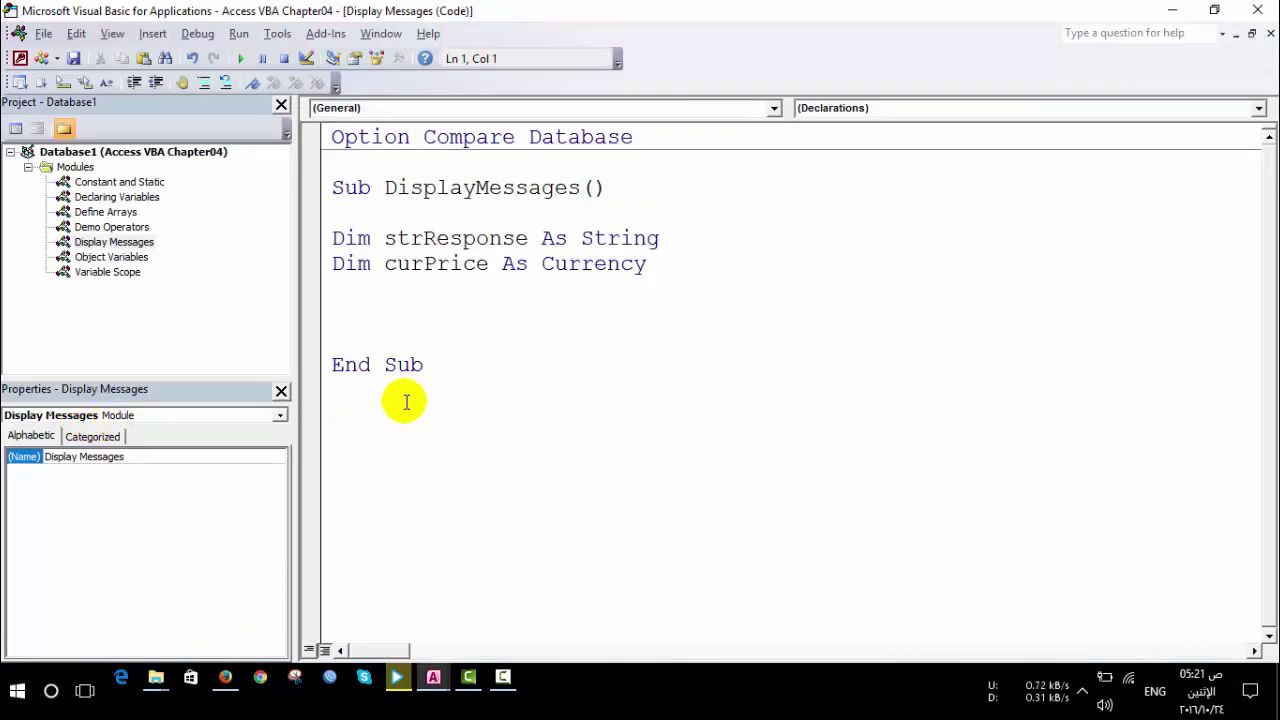
left_click(395, 212)
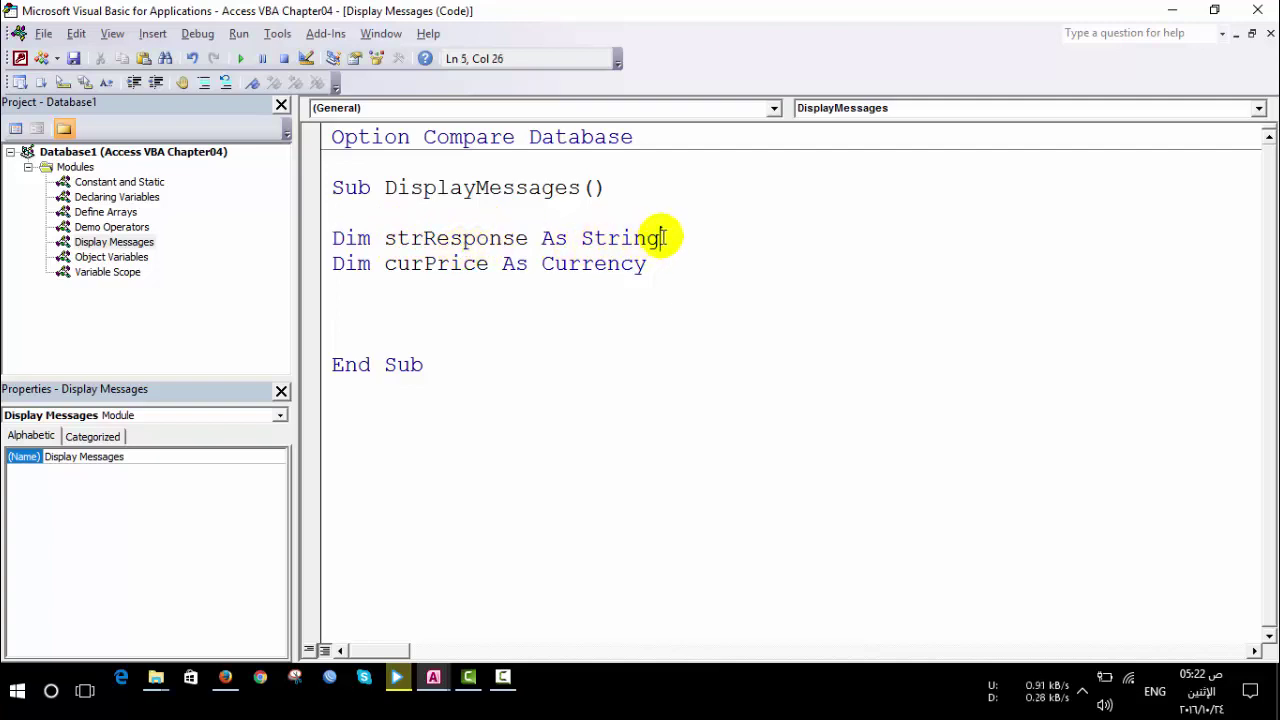
left_click_drag(660, 238, 583, 242)
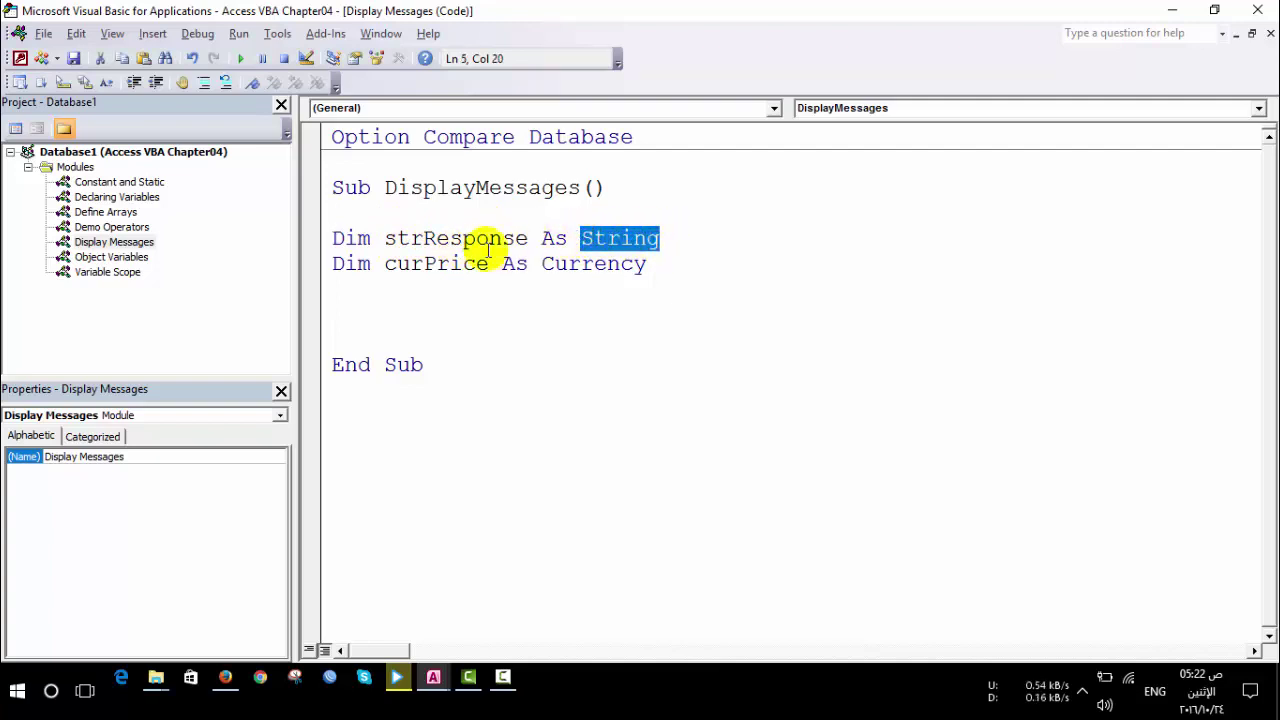
left_click_drag(385, 263, 455, 264)
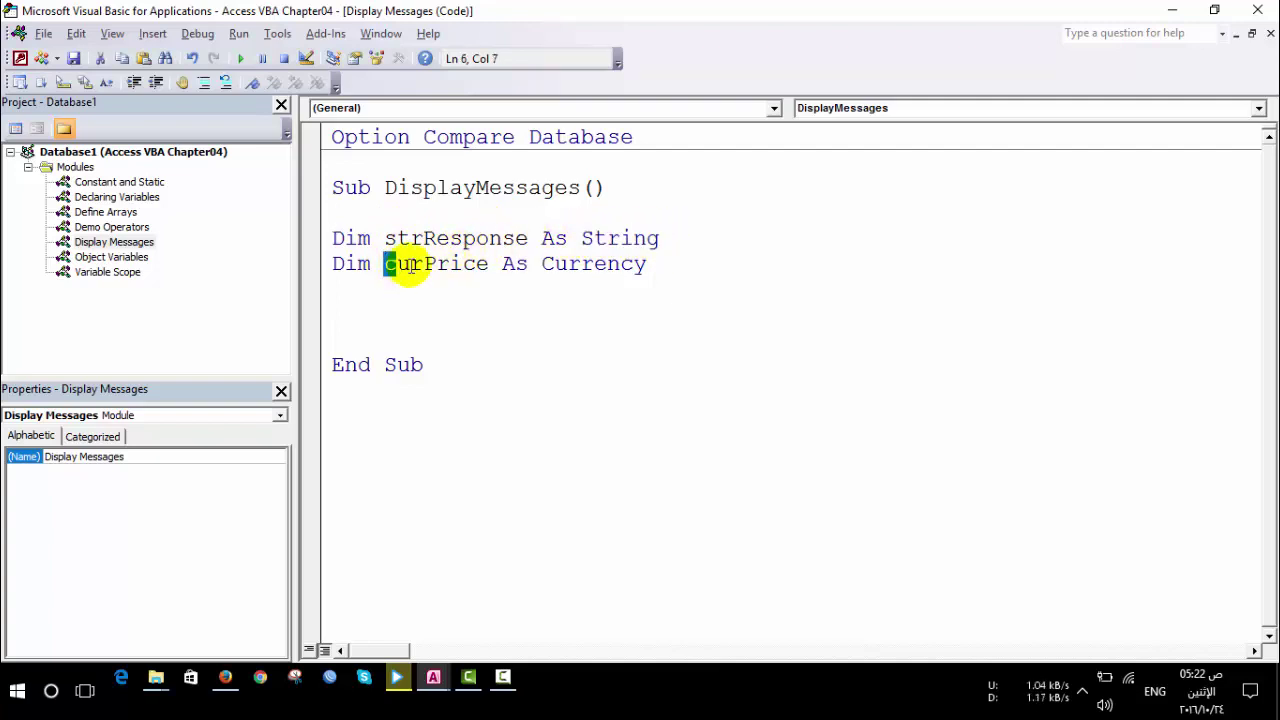
left_click(578, 264)
left_click(387, 311)
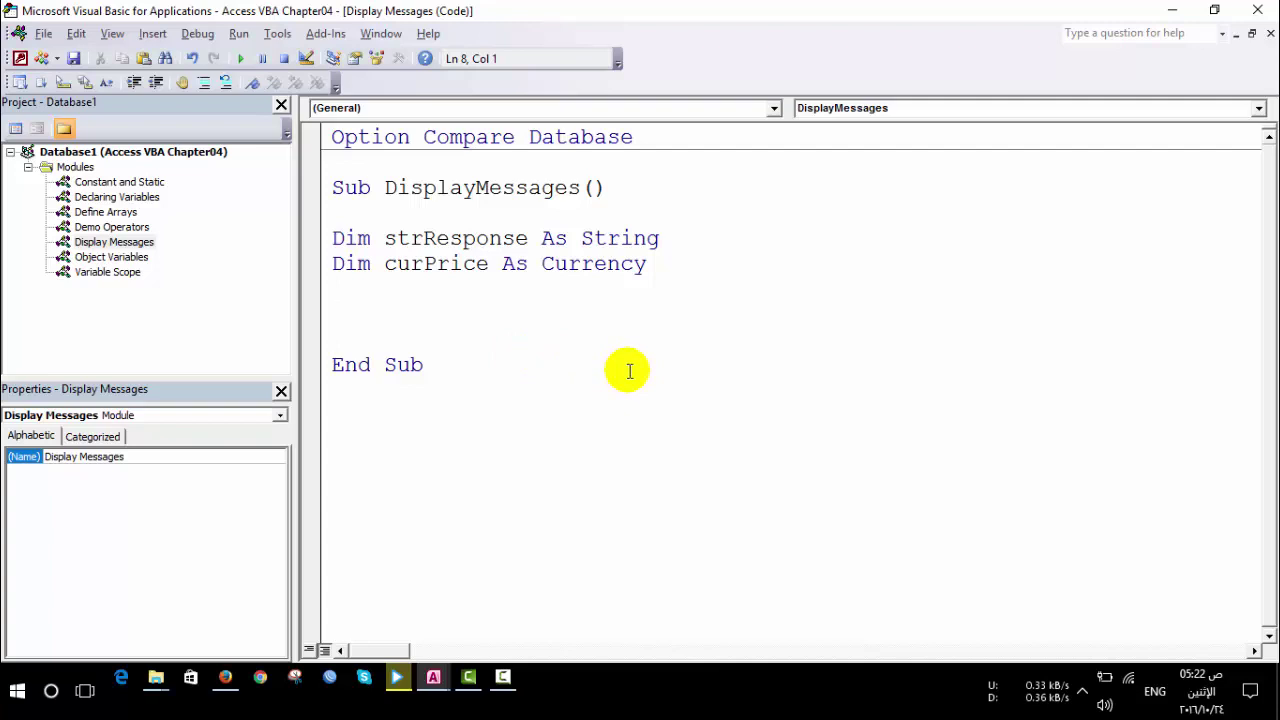
Step: Add a MsgBox line with the message text "price is 15"
type("msg")
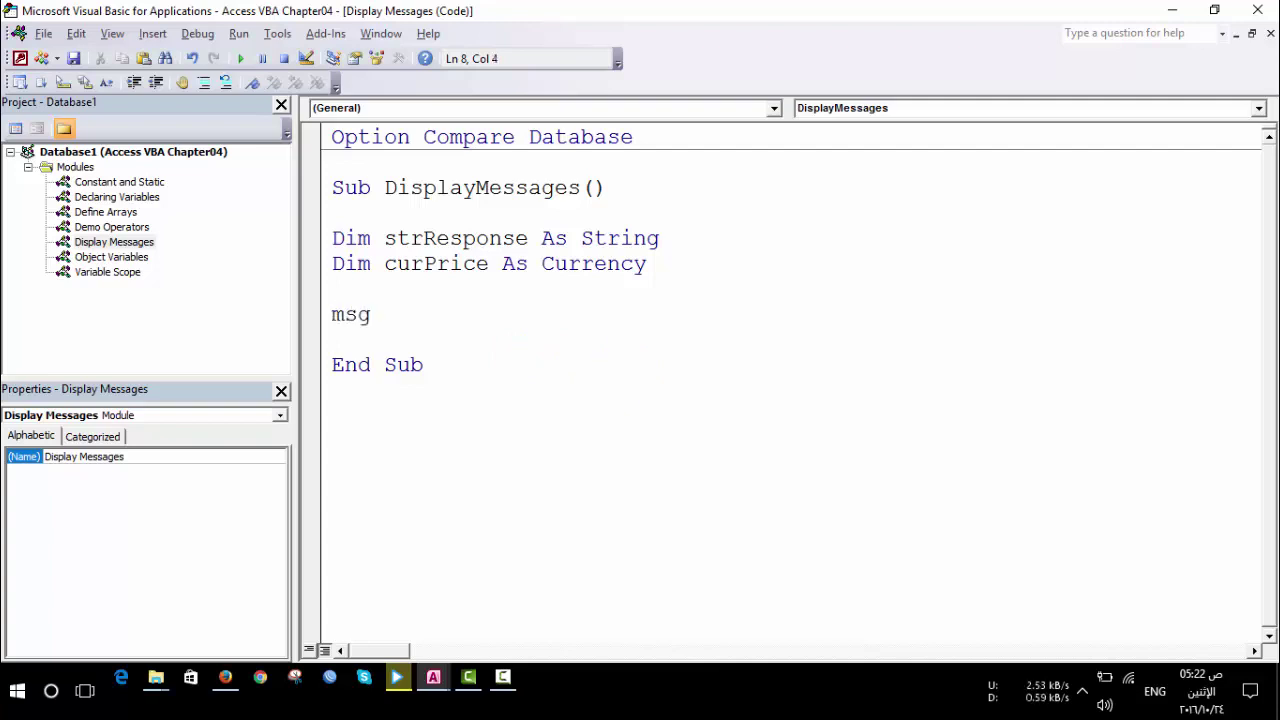
type("box")
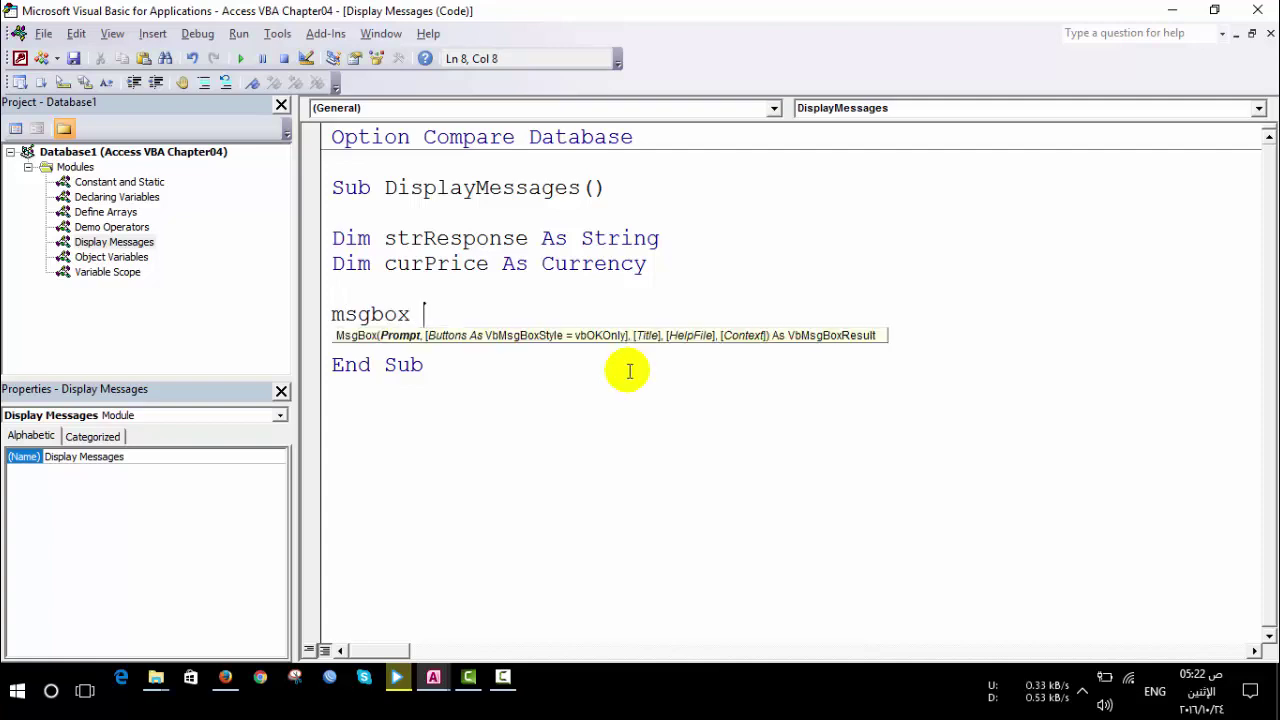
type(" \"\"")
key("Left")
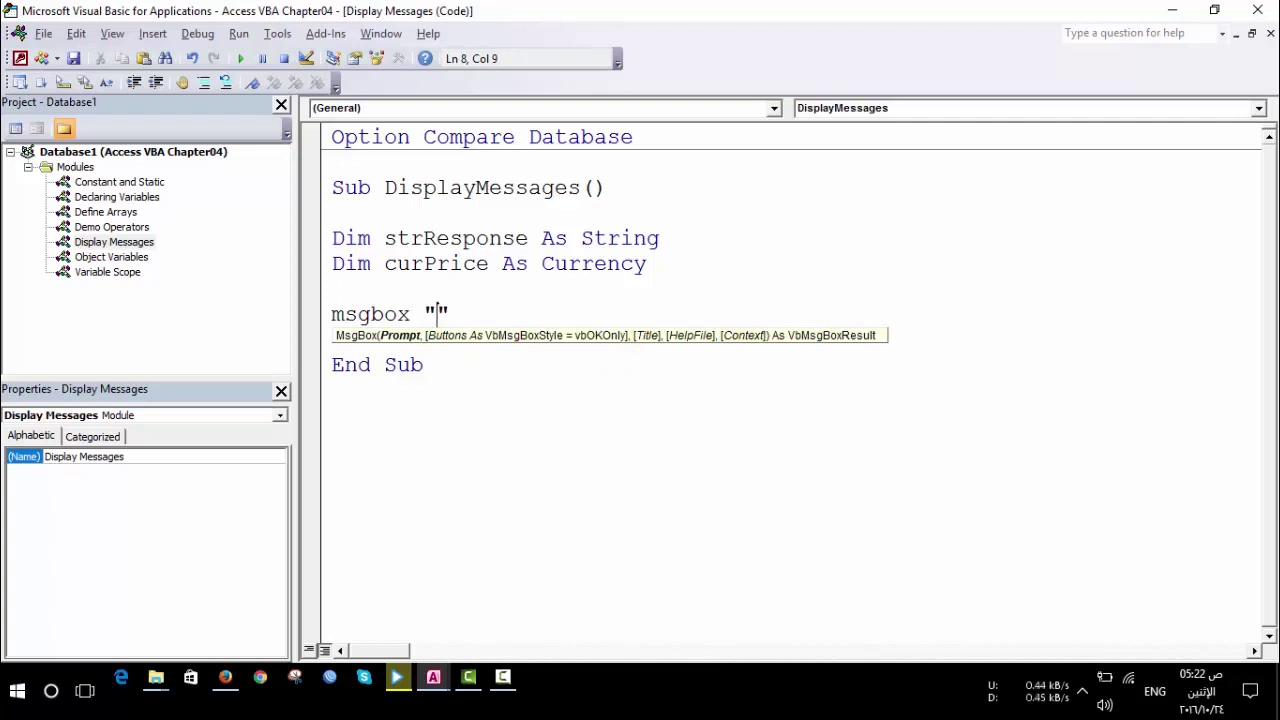
type("price ")
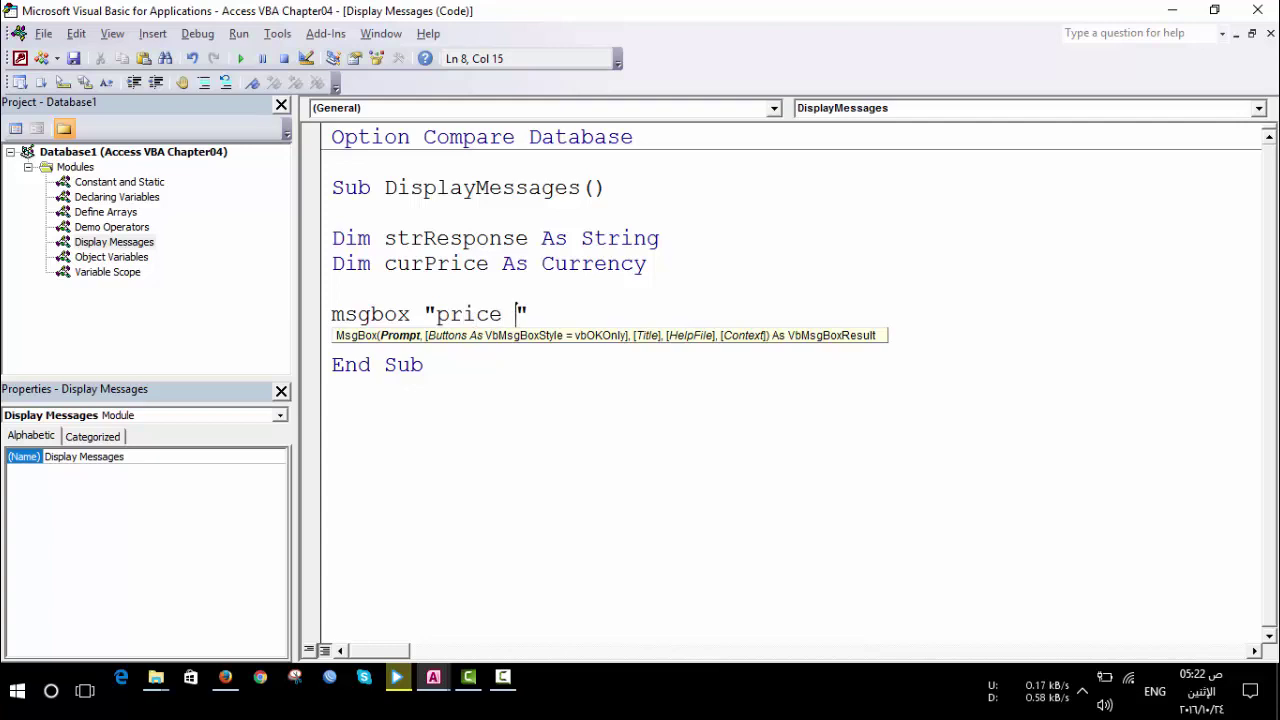
type("is 15 $")
left_click(528, 398)
left_click(500, 337)
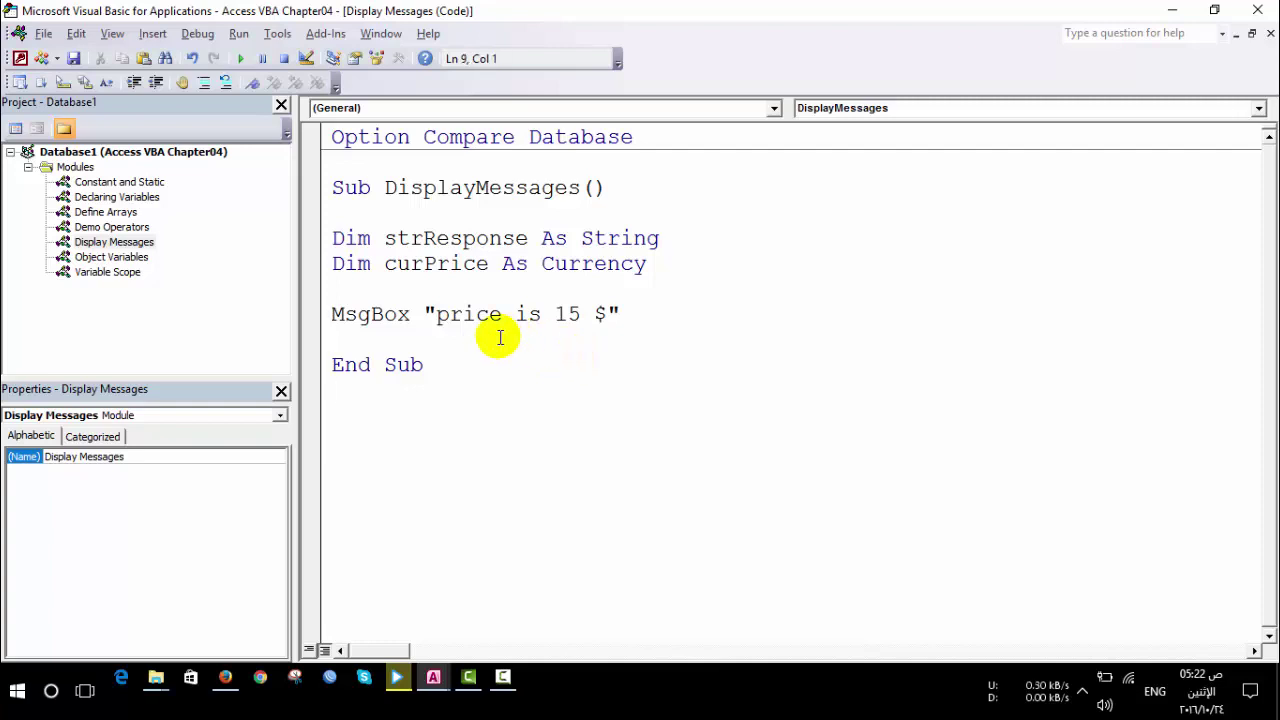
Step: Run the sub with F5 and dismiss the price message
key("F5")
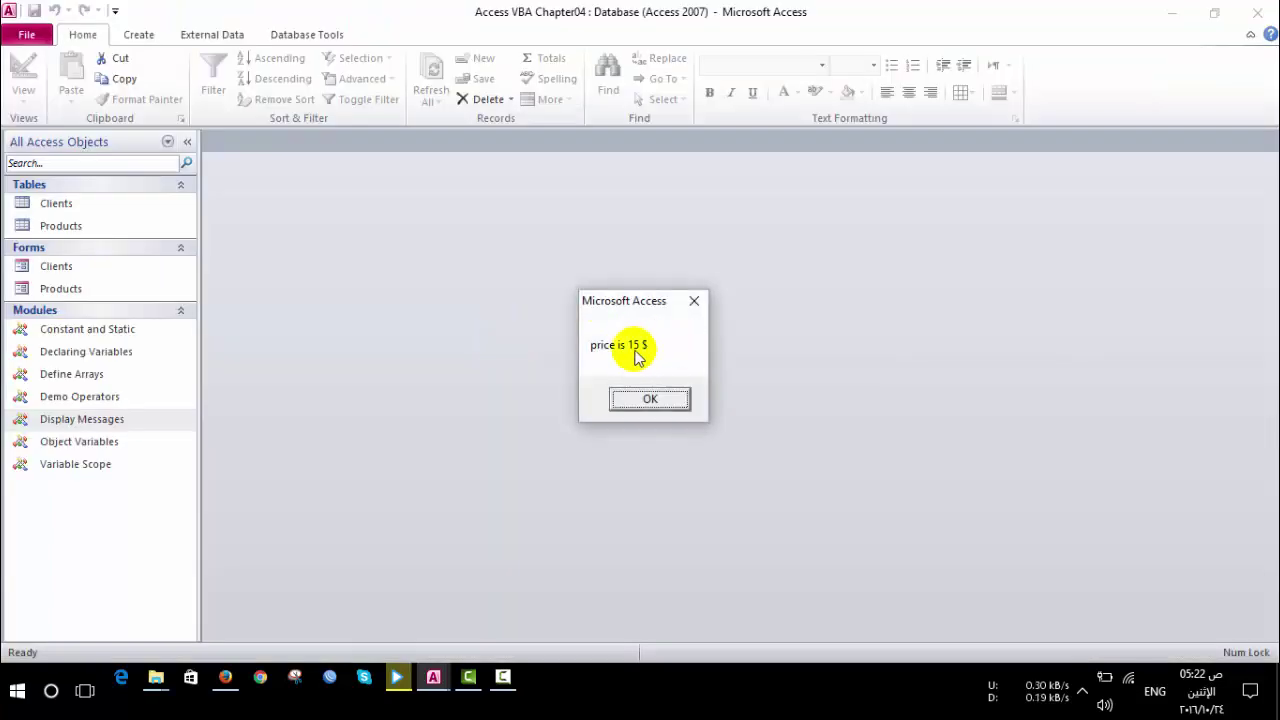
left_click(660, 397)
left_click(555, 314)
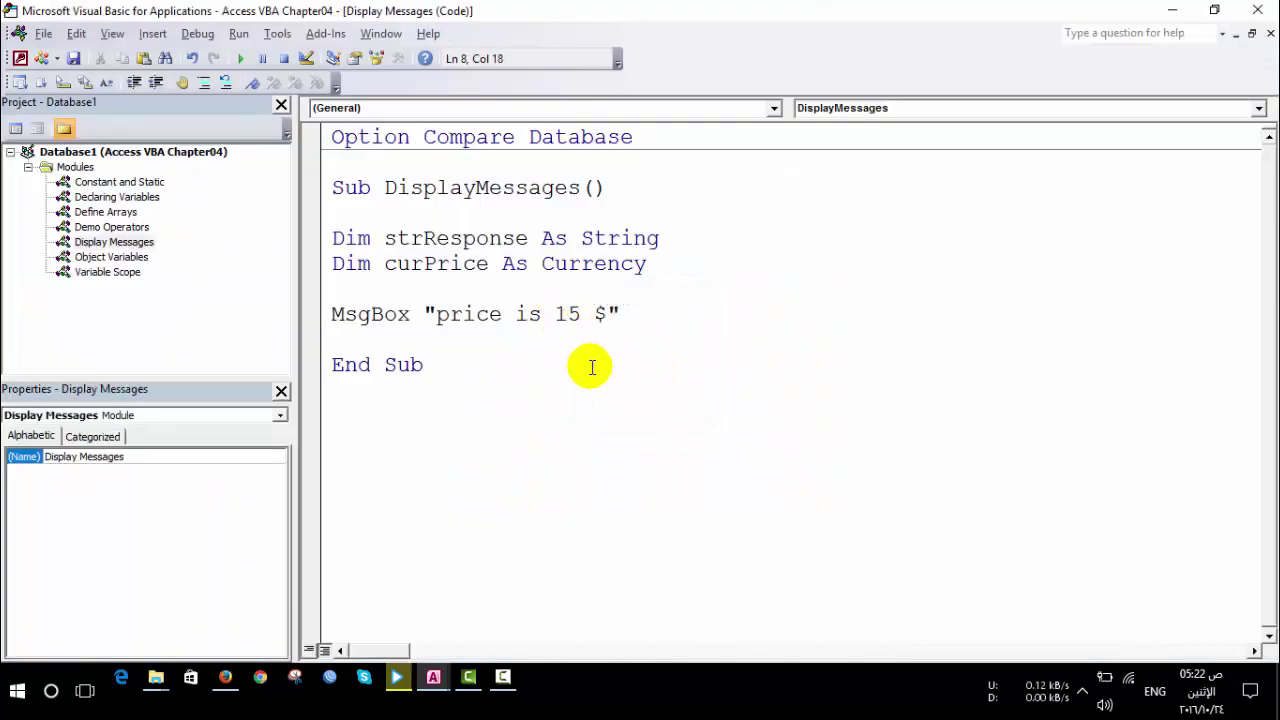
Step: Edit the message text so it reads "price is 15$" with no space before the dollar sign
type("$")
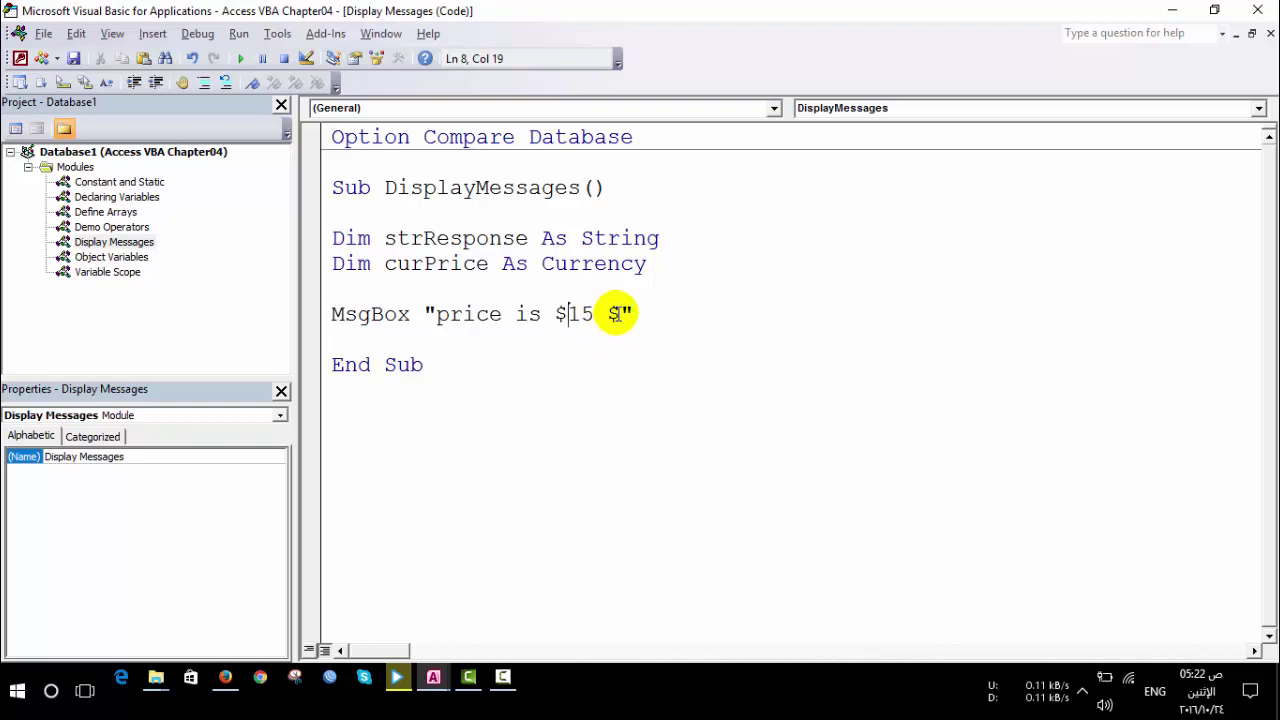
left_click(619, 313)
key("BackSpace")
key("BackSpace")
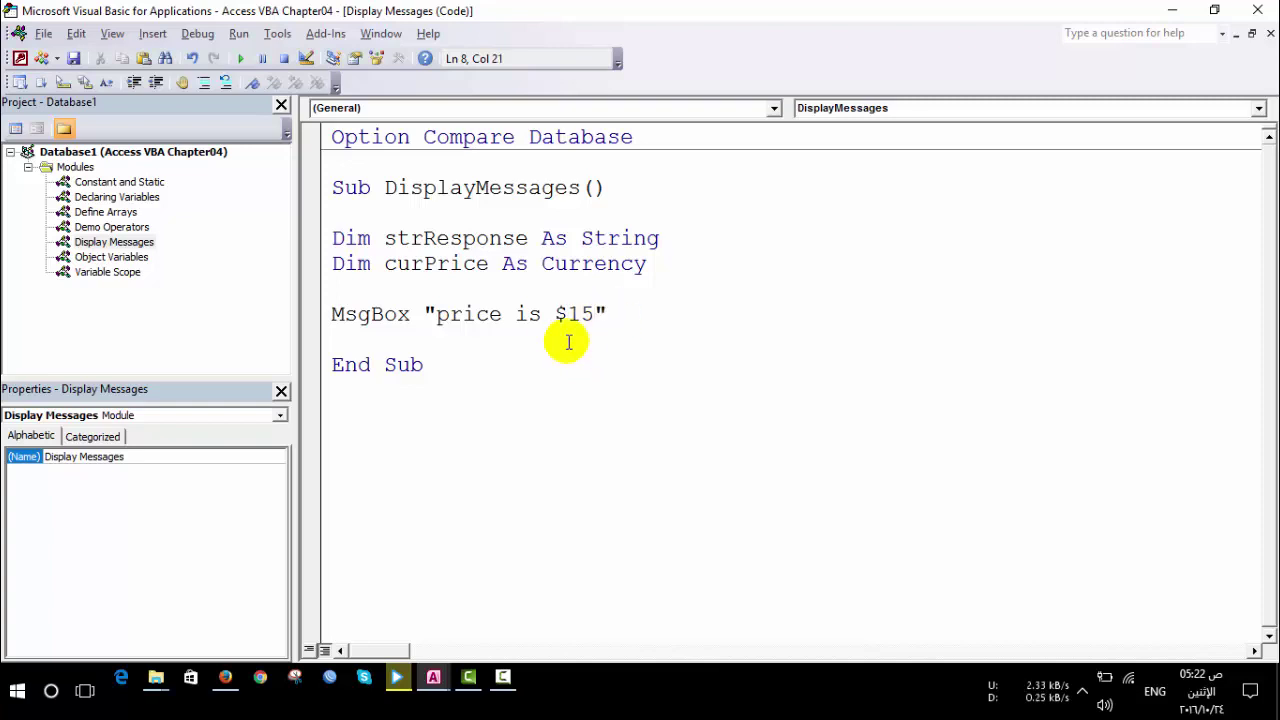
left_click(573, 314)
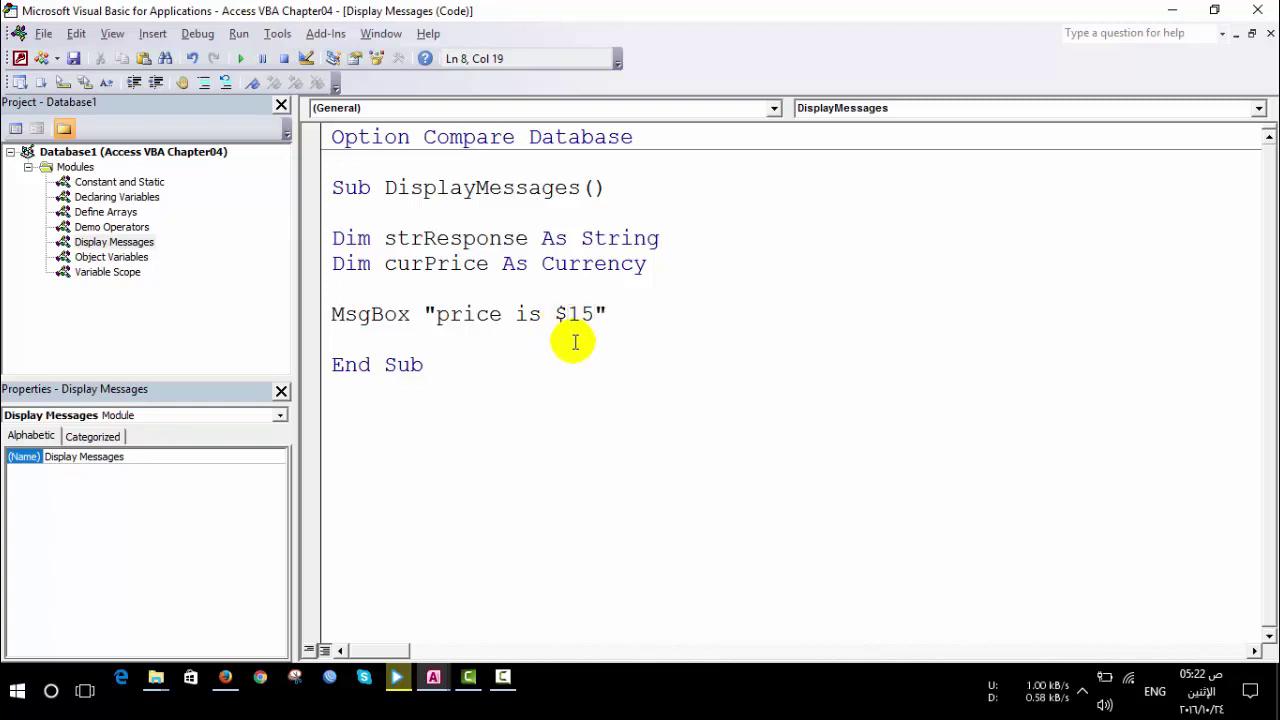
key("BackSpace")
type("$")
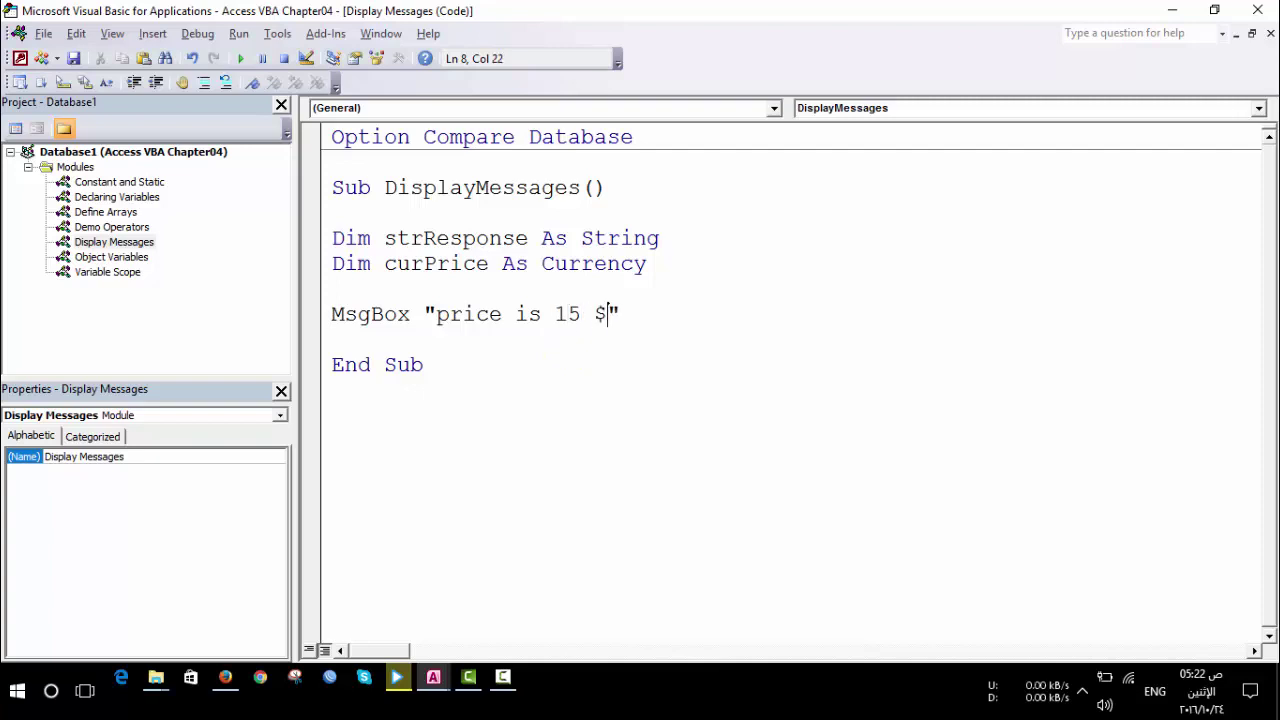
key("BackSpace")
key("BackSpace")
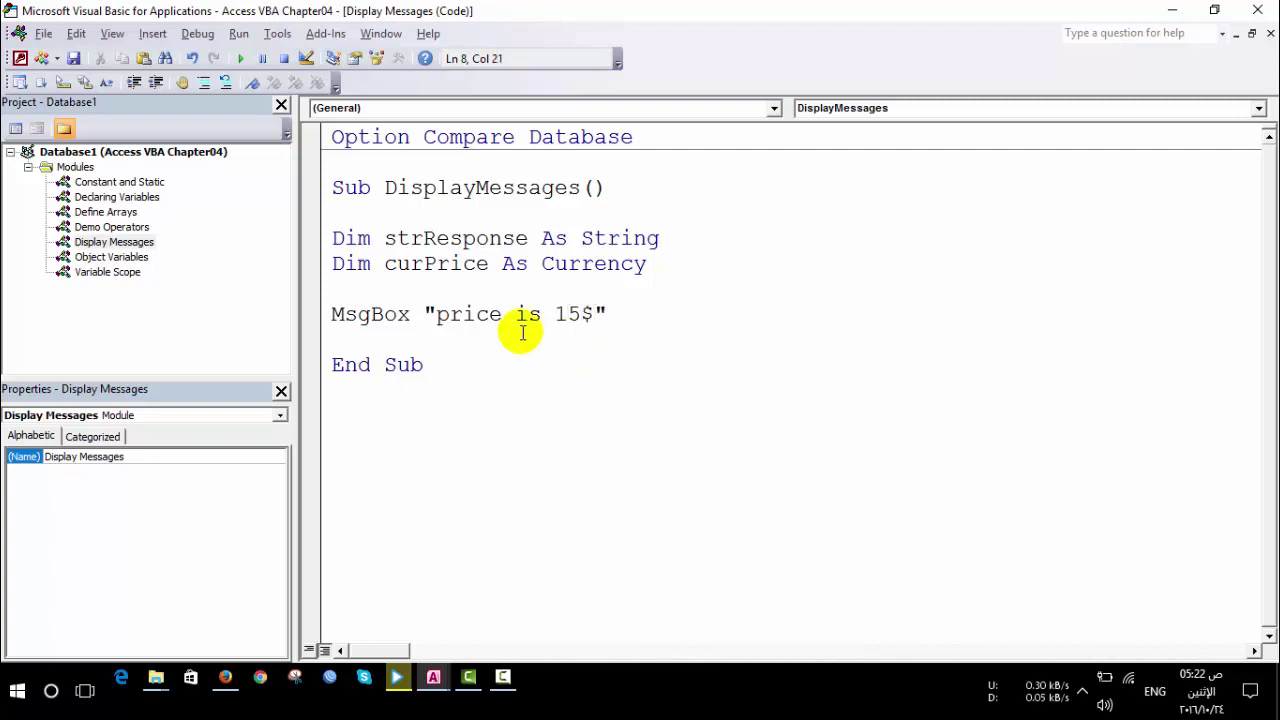
left_click(515, 340)
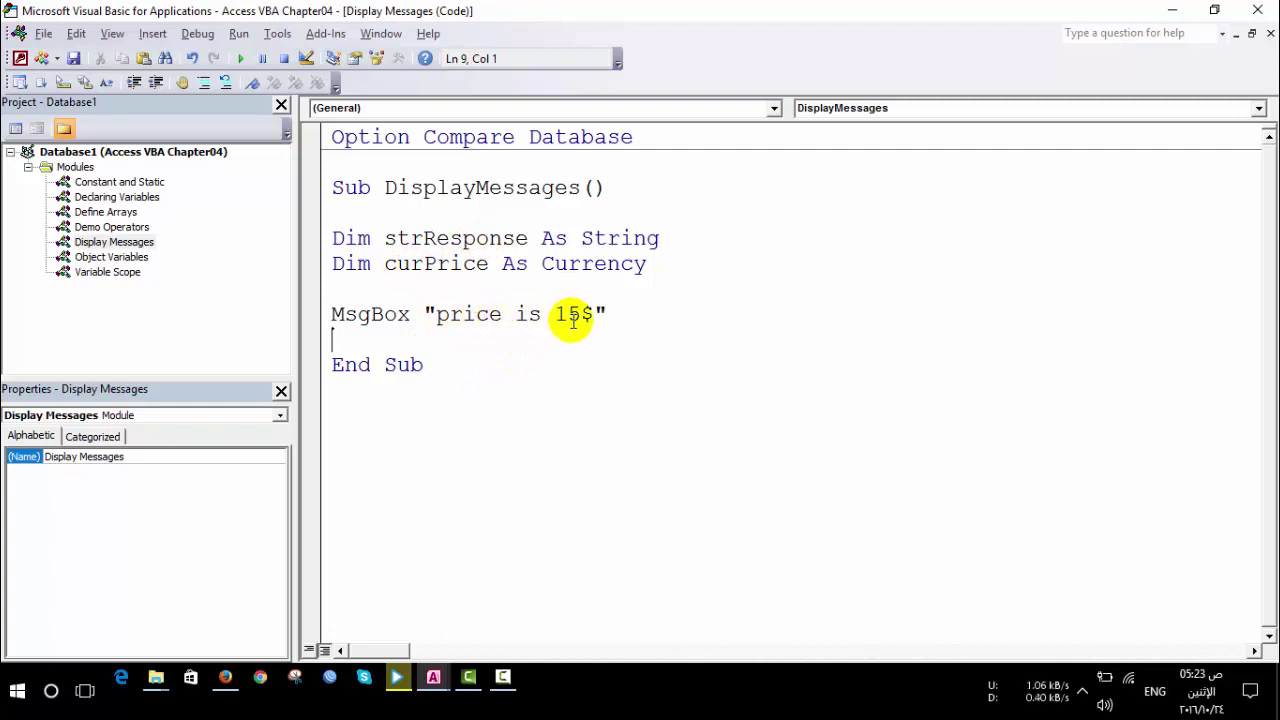
Step: Add curPrice = 15 above the MsgBox line and delete 15 from the text, leaving "price is $"
left_click(366, 288)
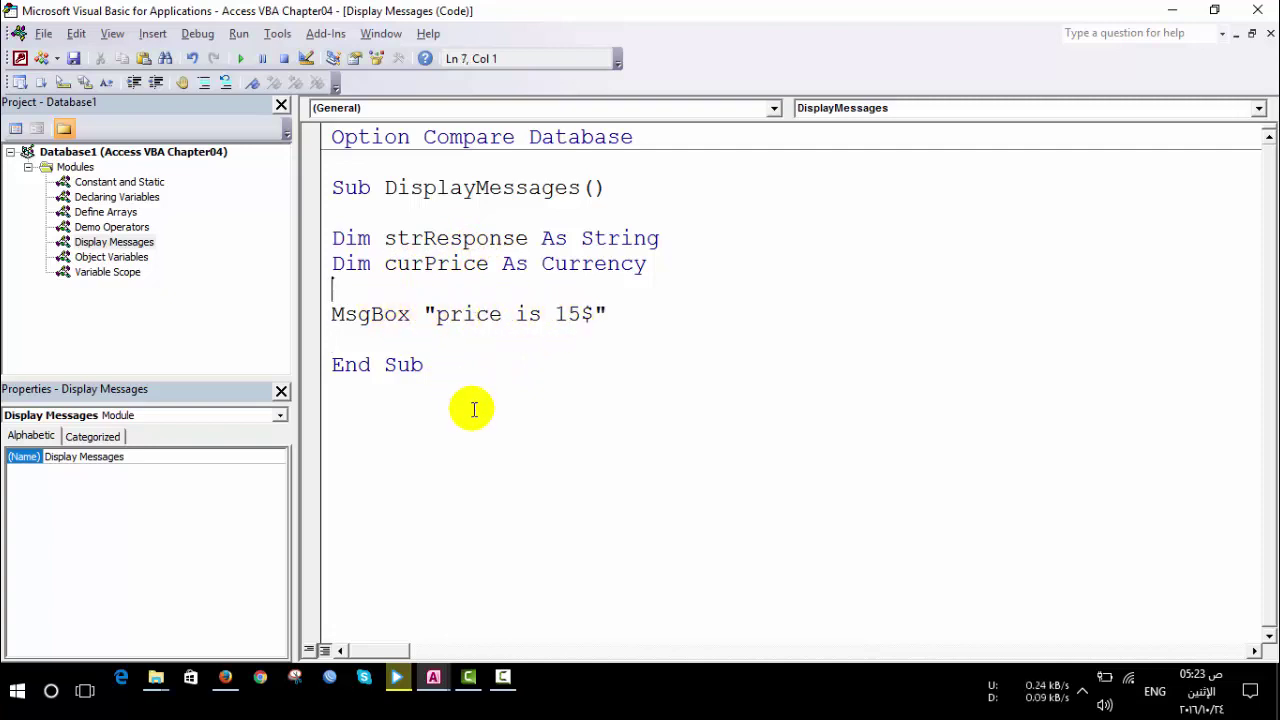
type("curprise")
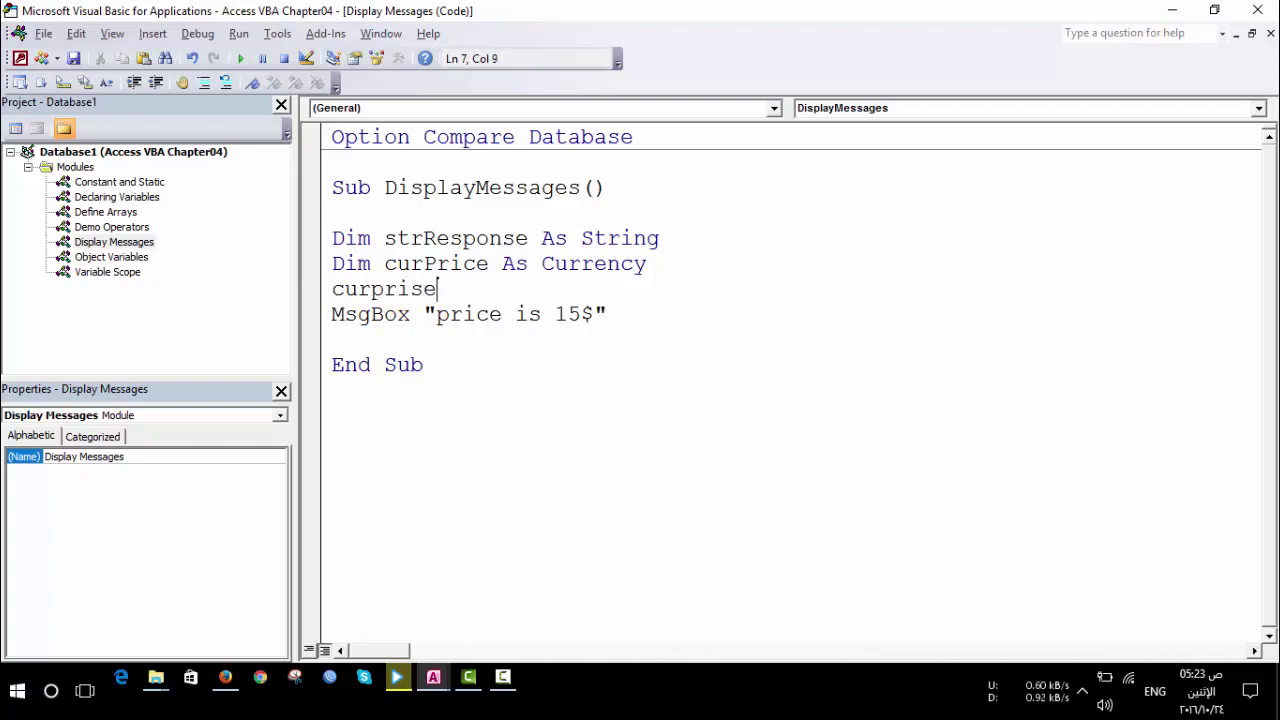
key("BackSpace")
key("BackSpace")
type("ce = 15")
left_click(468, 366)
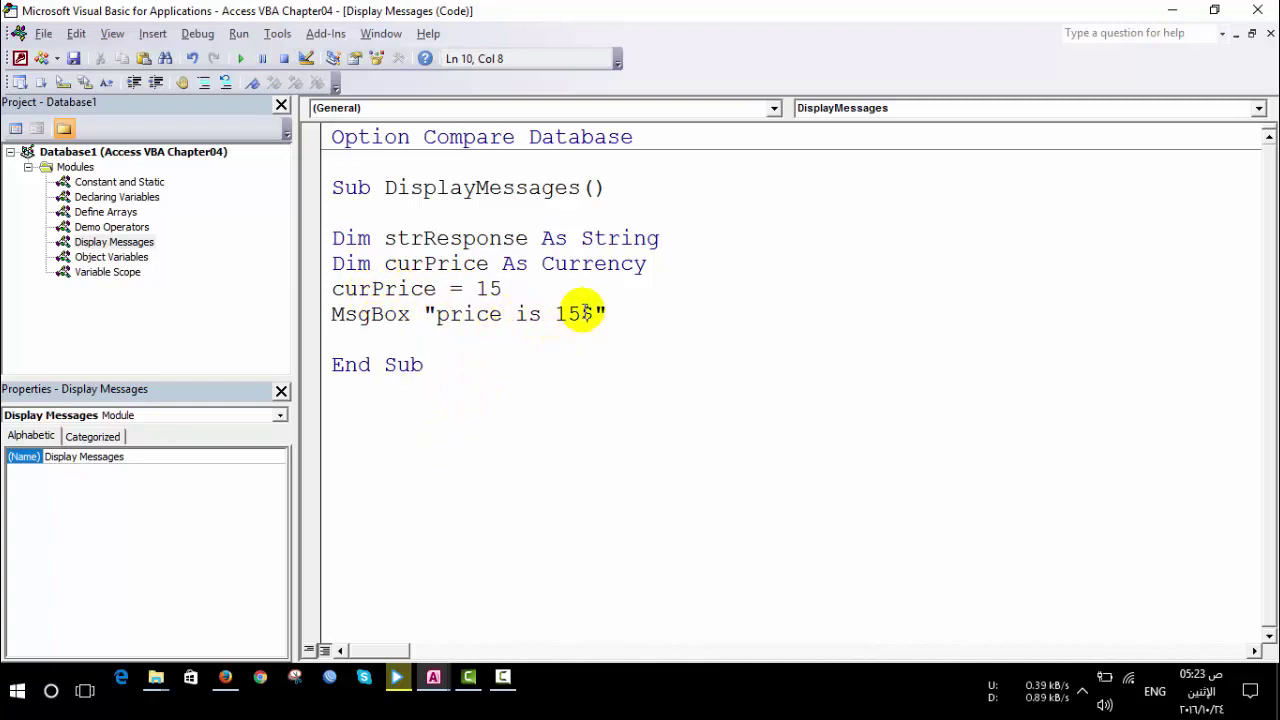
left_click_drag(581, 313, 556, 314)
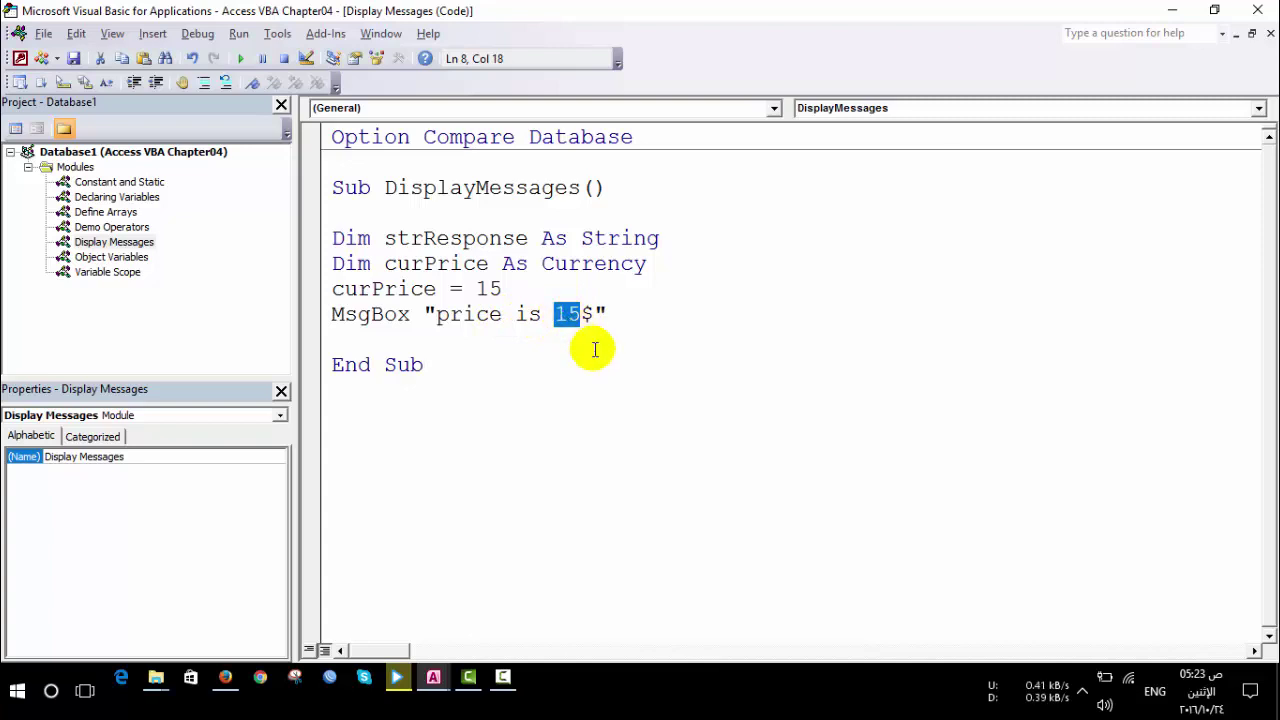
key("BackSpace")
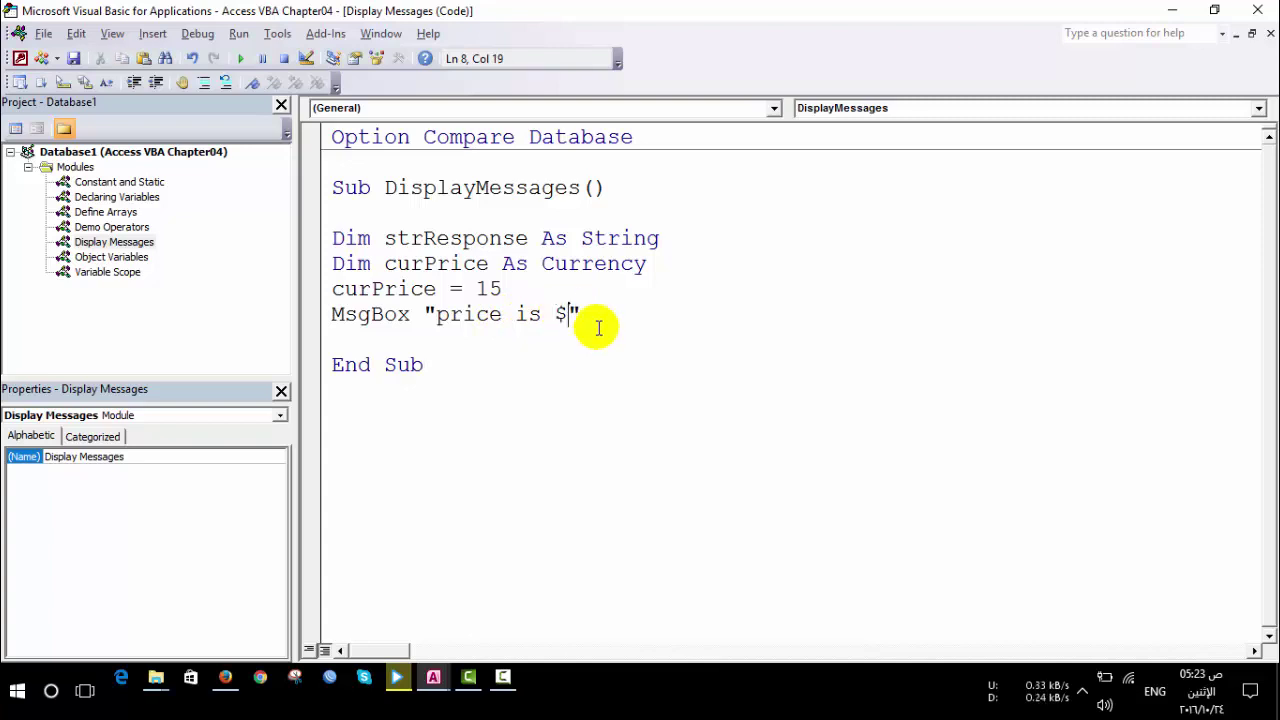
left_click(586, 311)
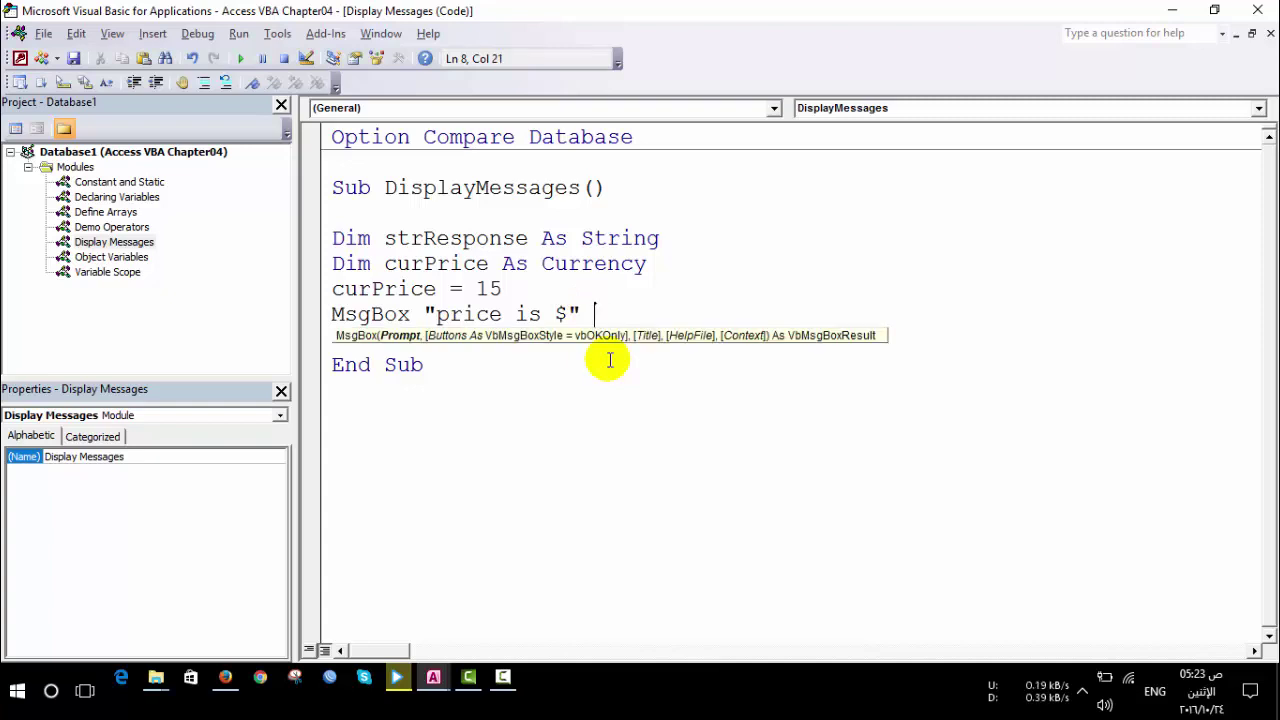
Step: Concatenate curPrice and "." onto the message: "price is $" & curPrice & "."
type("&")
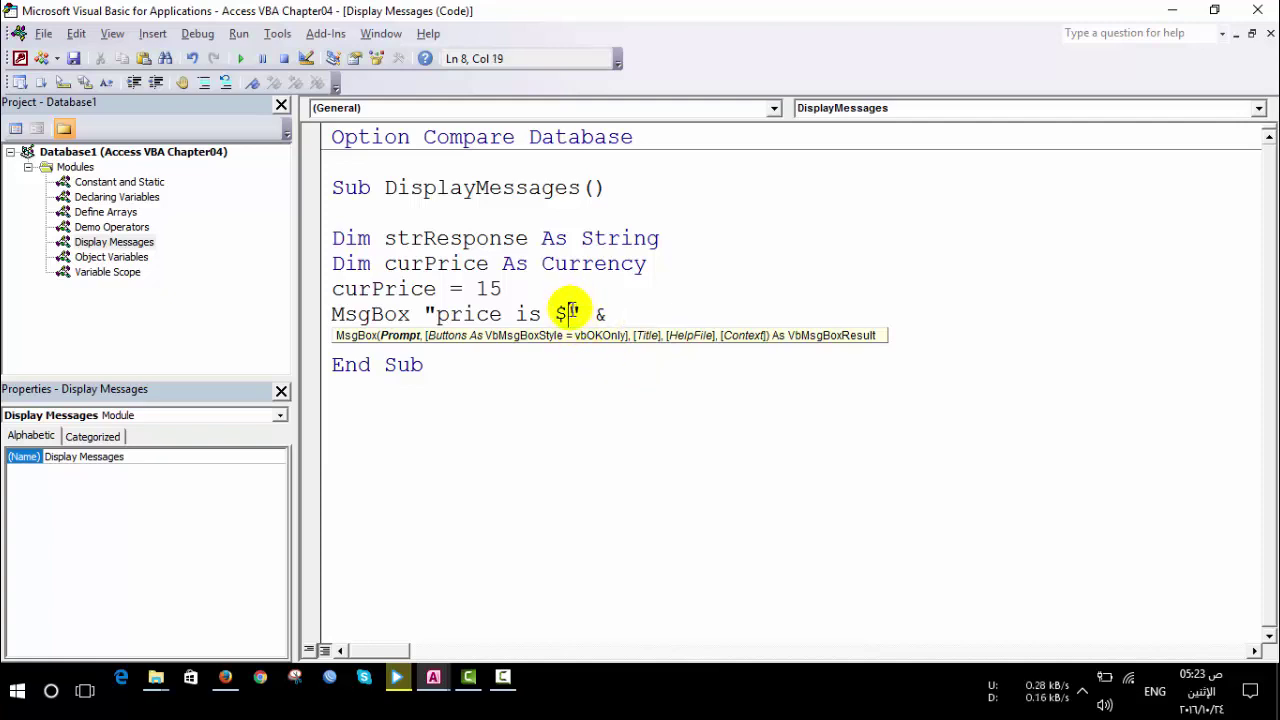
left_click_drag(567, 313, 580, 314)
left_click(606, 315)
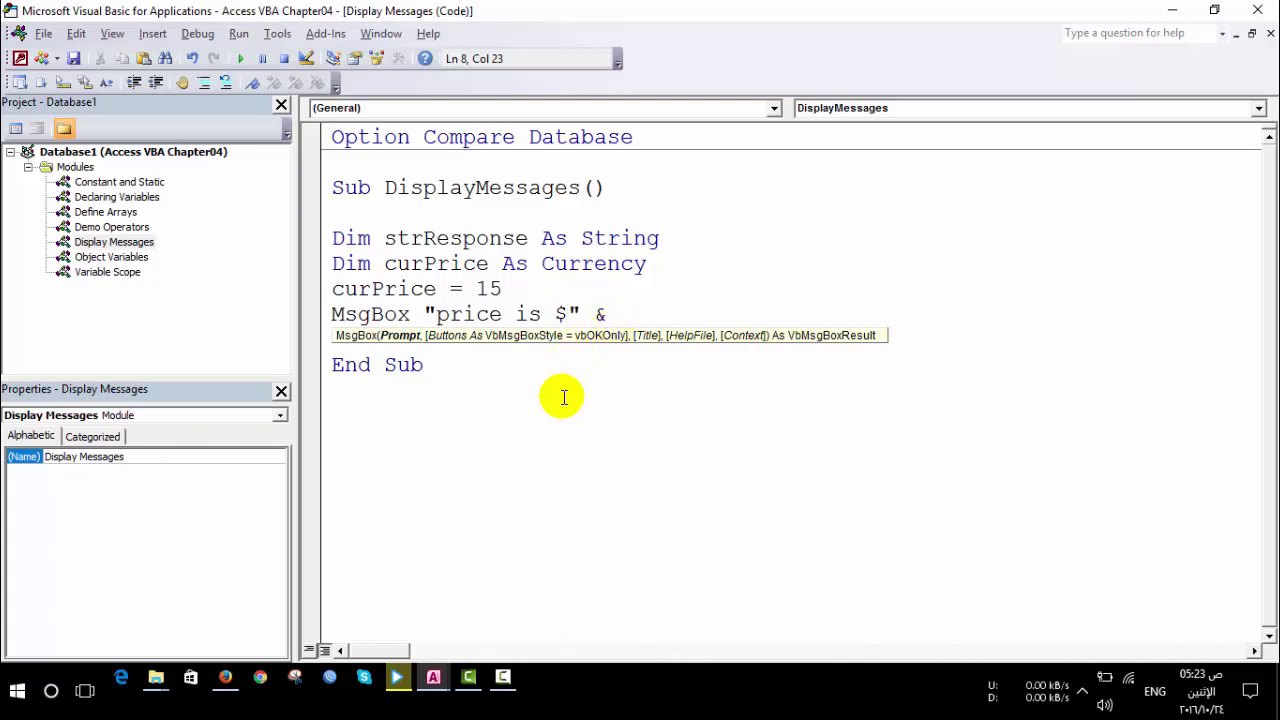
type("curprice &")
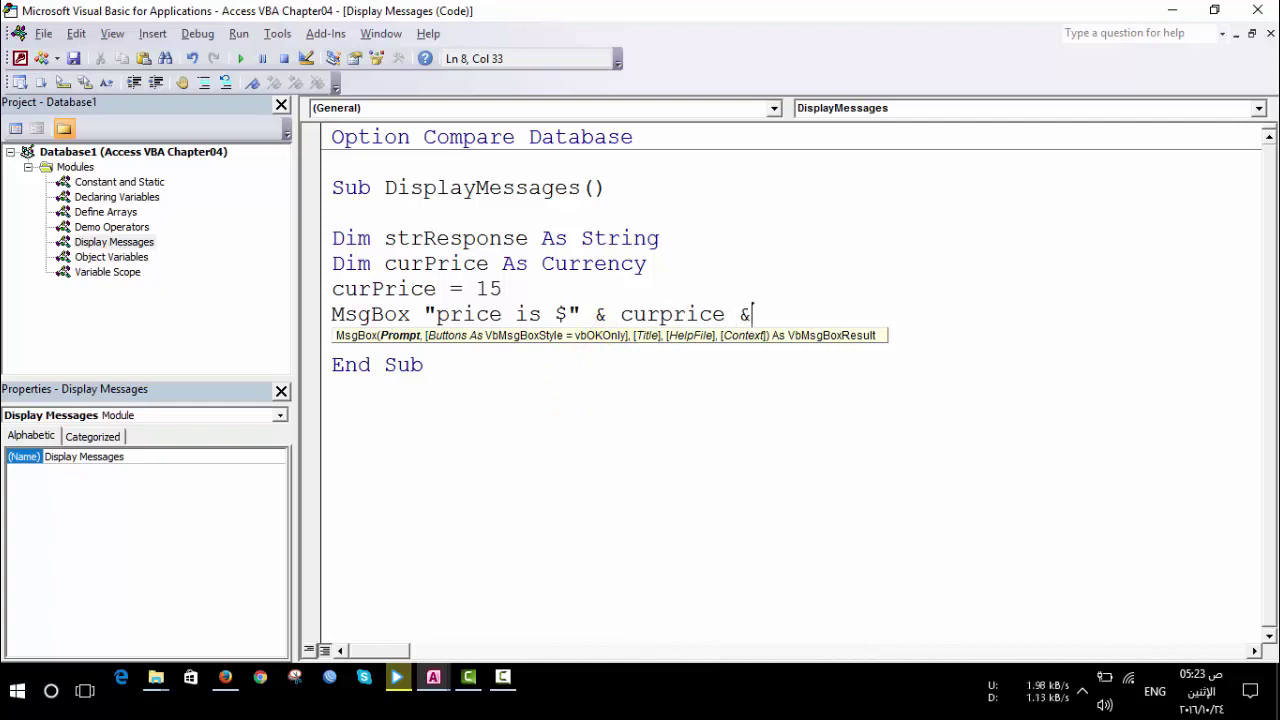
type("\".")
left_click(549, 463)
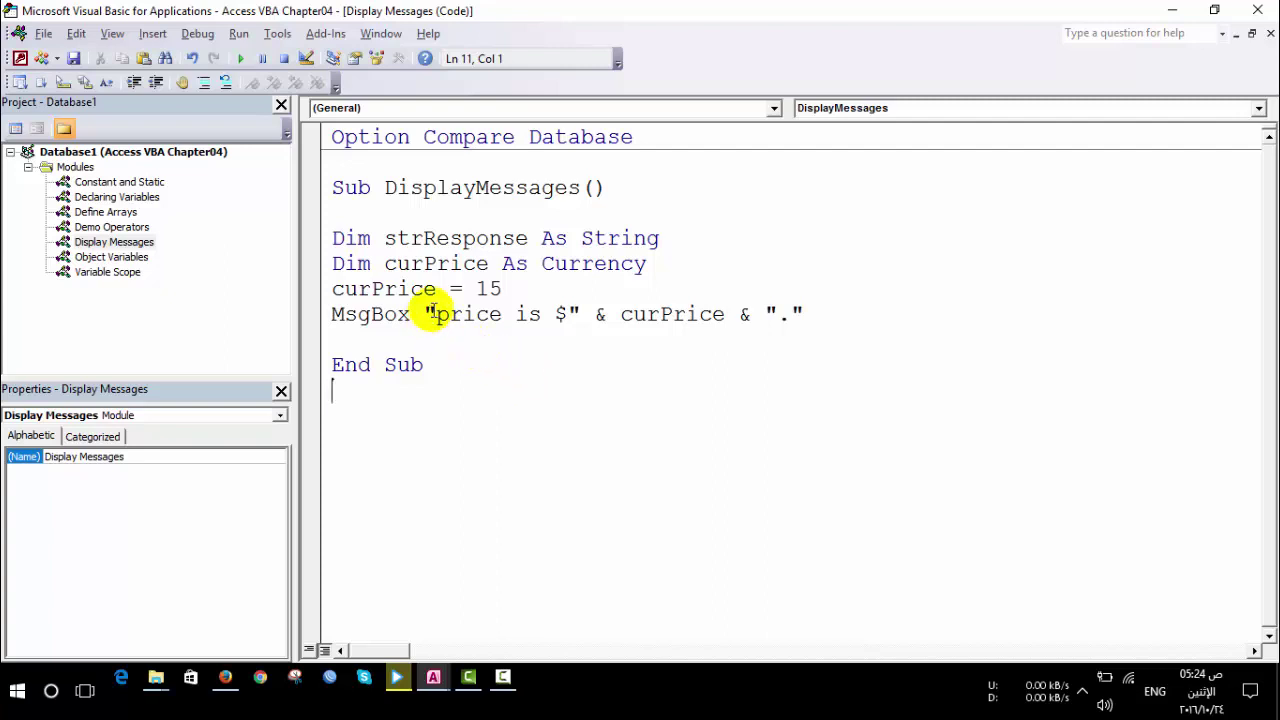
Step: Check the quotes and ampersands in the MsgBox line, then run the sub to show "price is $15."
left_click_drag(424, 314, 436, 314)
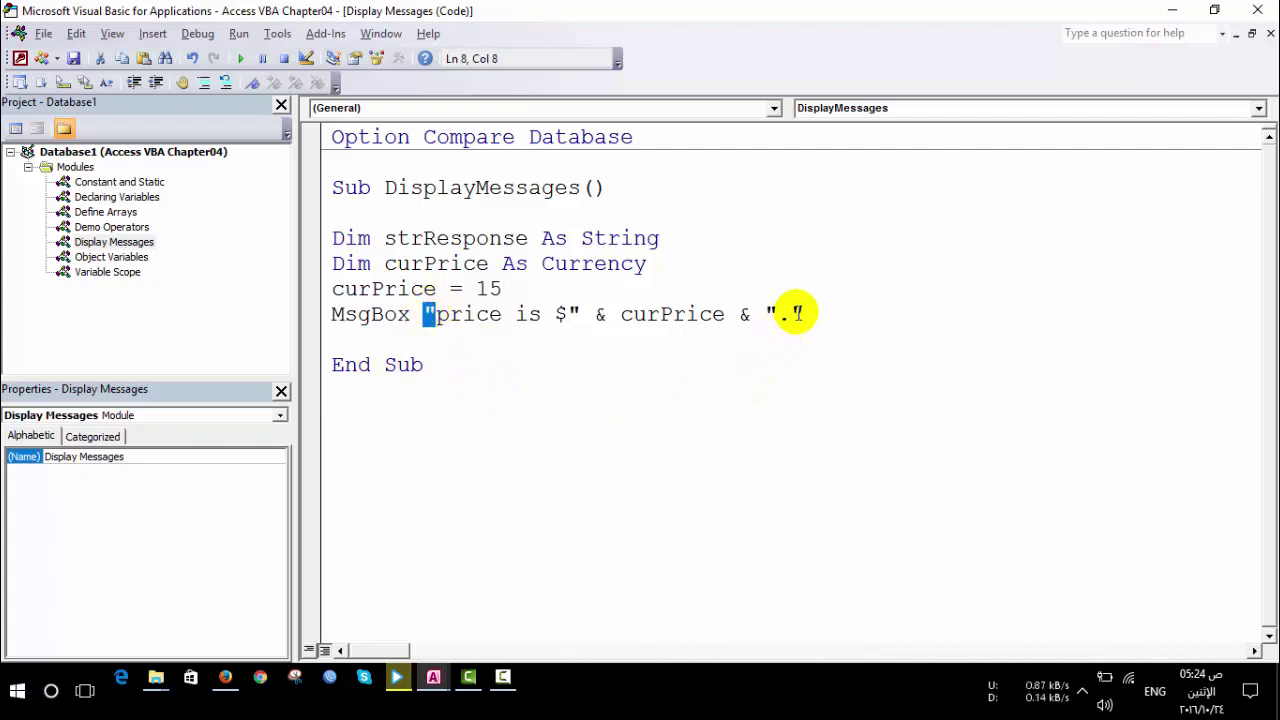
left_click_drag(790, 314, 803, 314)
left_click_drag(436, 314, 427, 314)
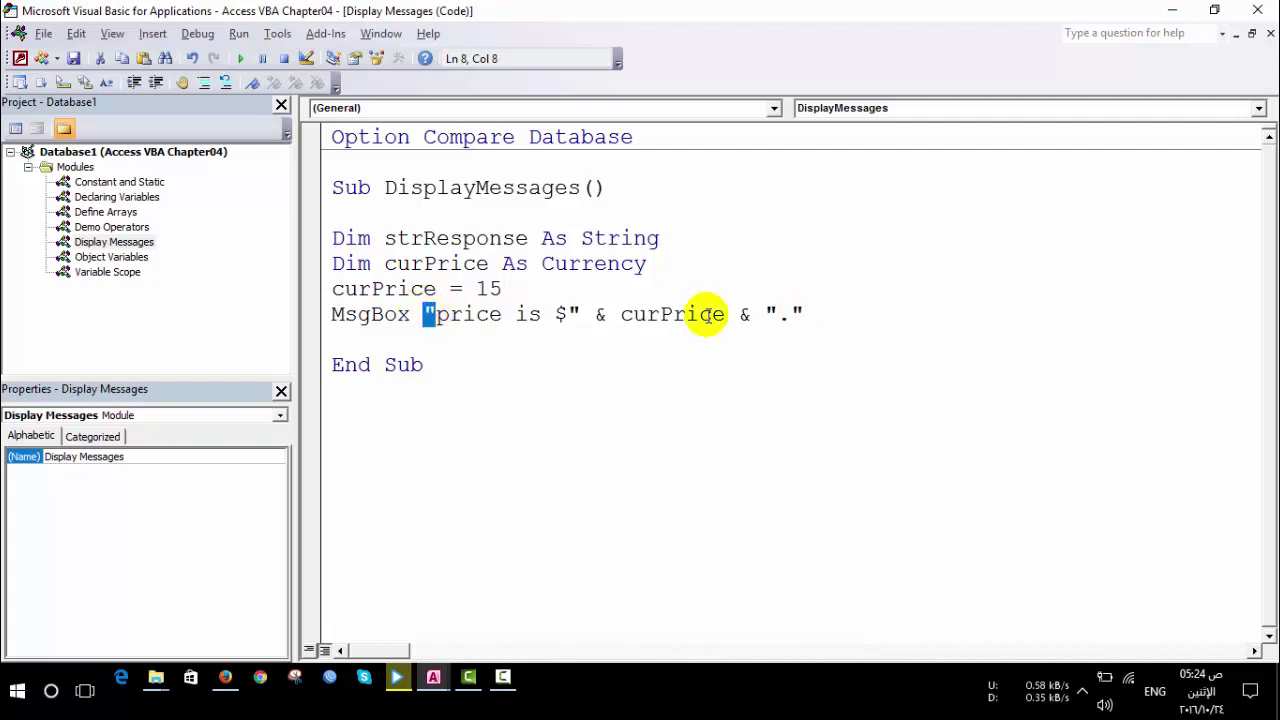
left_click_drag(803, 314, 790, 314)
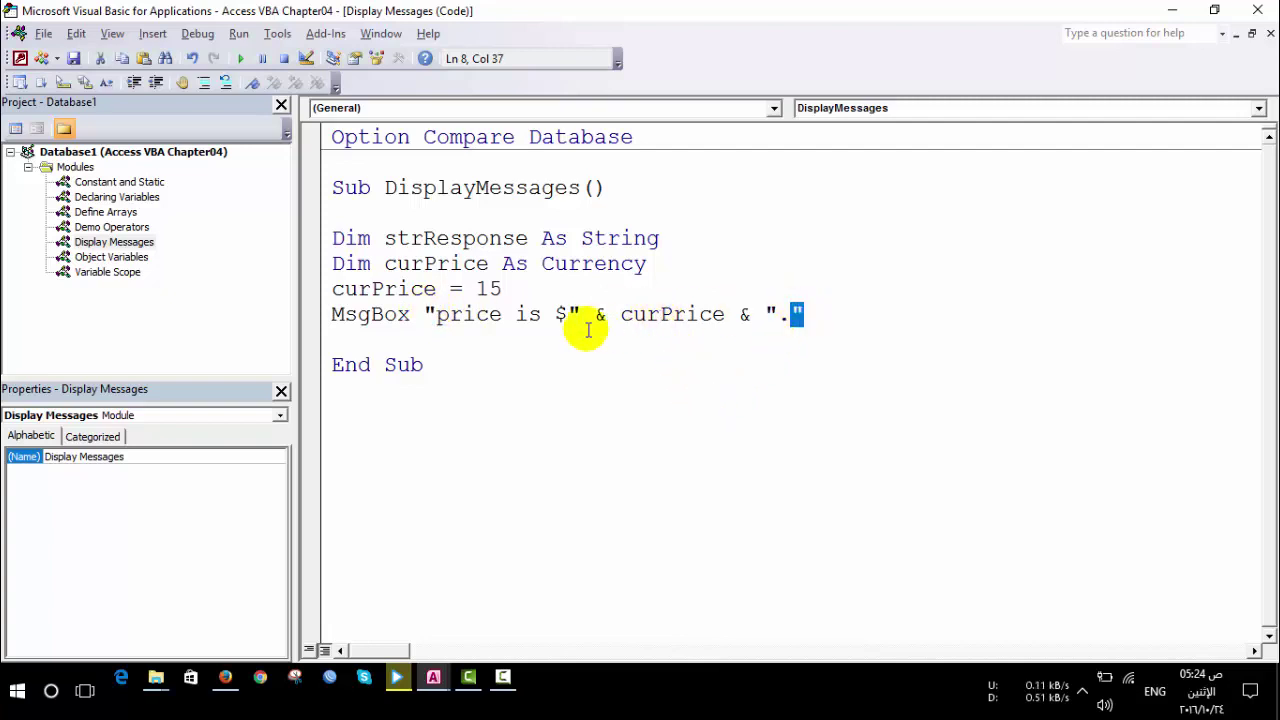
left_click_drag(567, 314, 580, 314)
left_click_drag(766, 314, 778, 314)
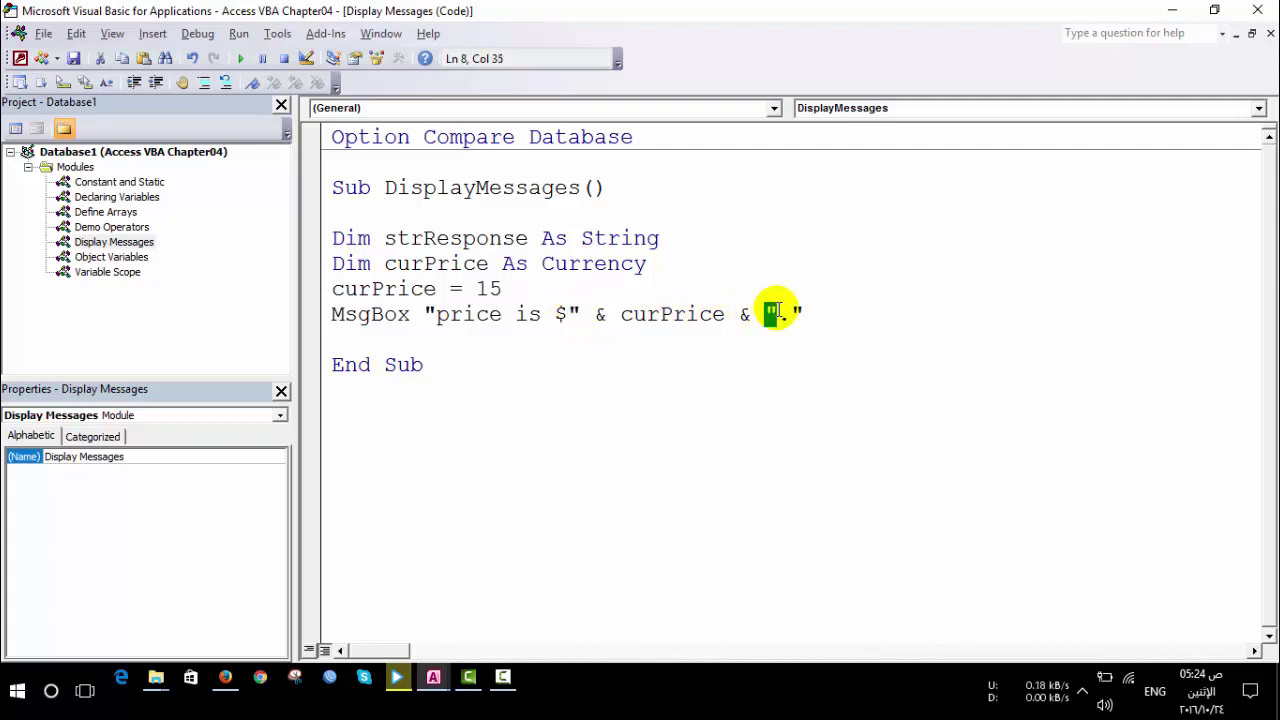
left_click_drag(594, 314, 606, 314)
left_click_drag(740, 314, 752, 314)
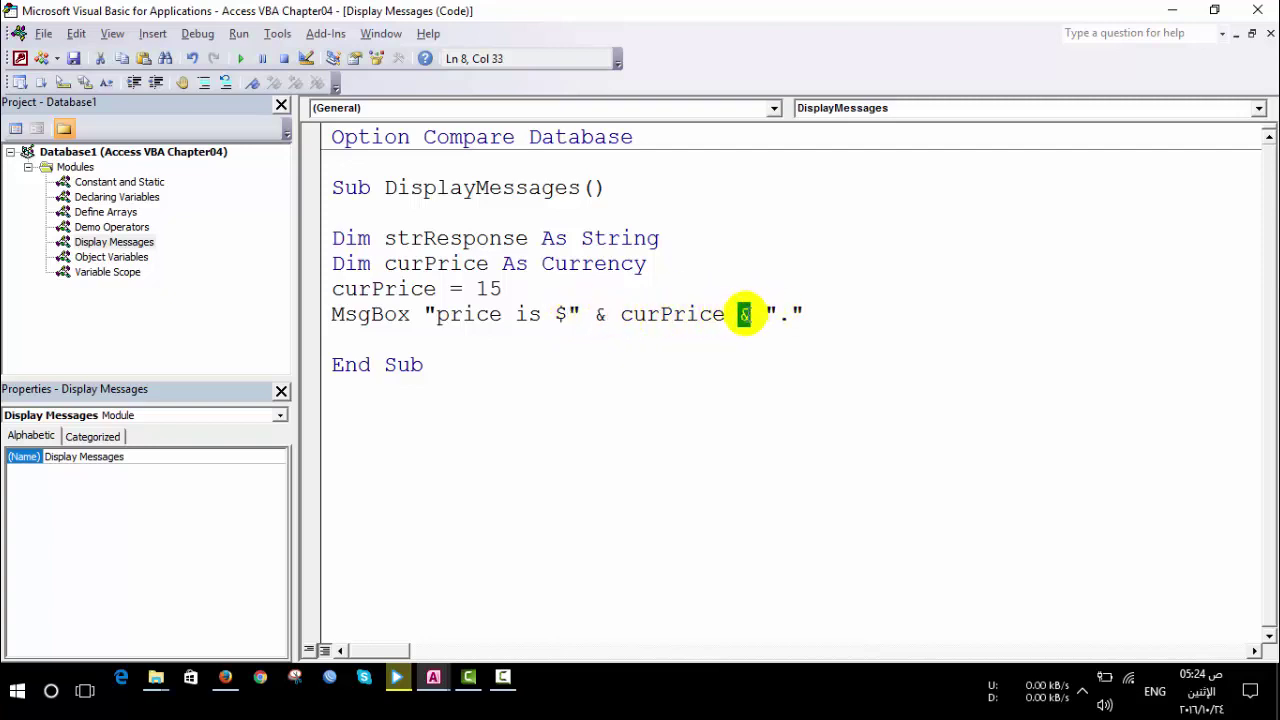
left_click(517, 340)
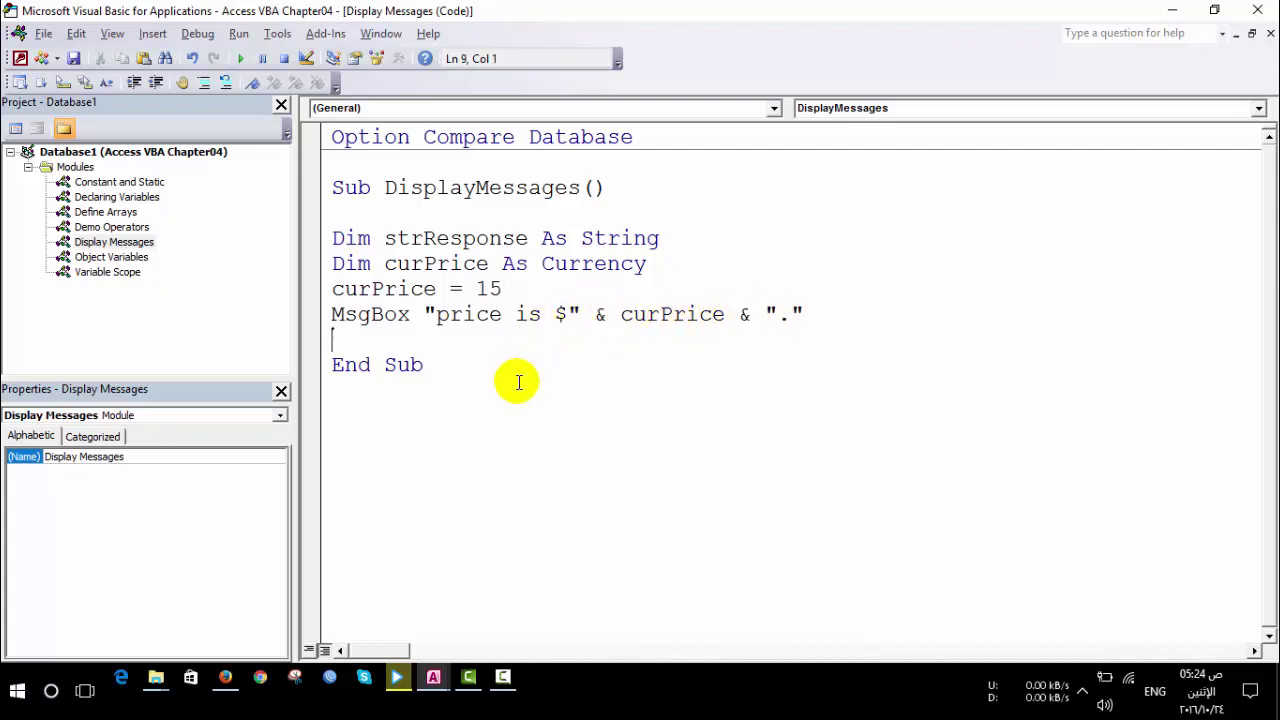
key("F5")
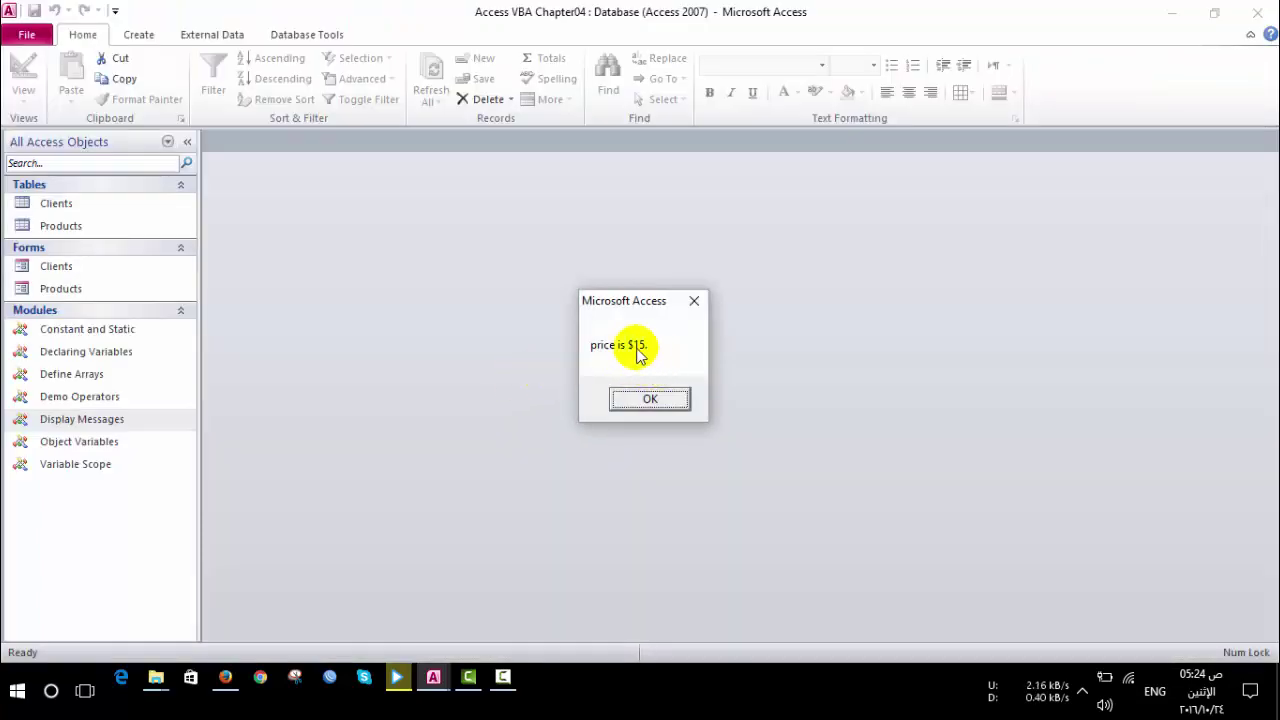
Step: Change curPrice to 16, rerun the sub, and dismiss the "price is $16." message
left_click(618, 397)
left_click_drag(503, 289, 490, 289)
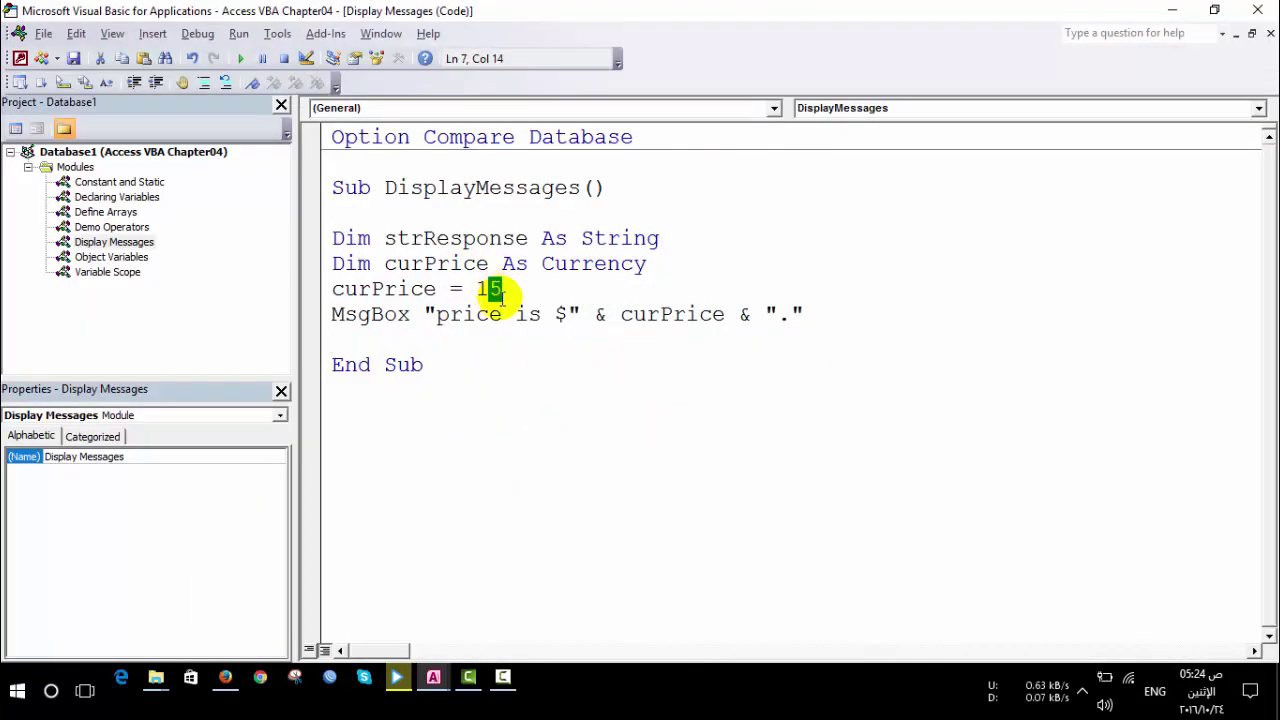
type("6")
left_click(486, 338)
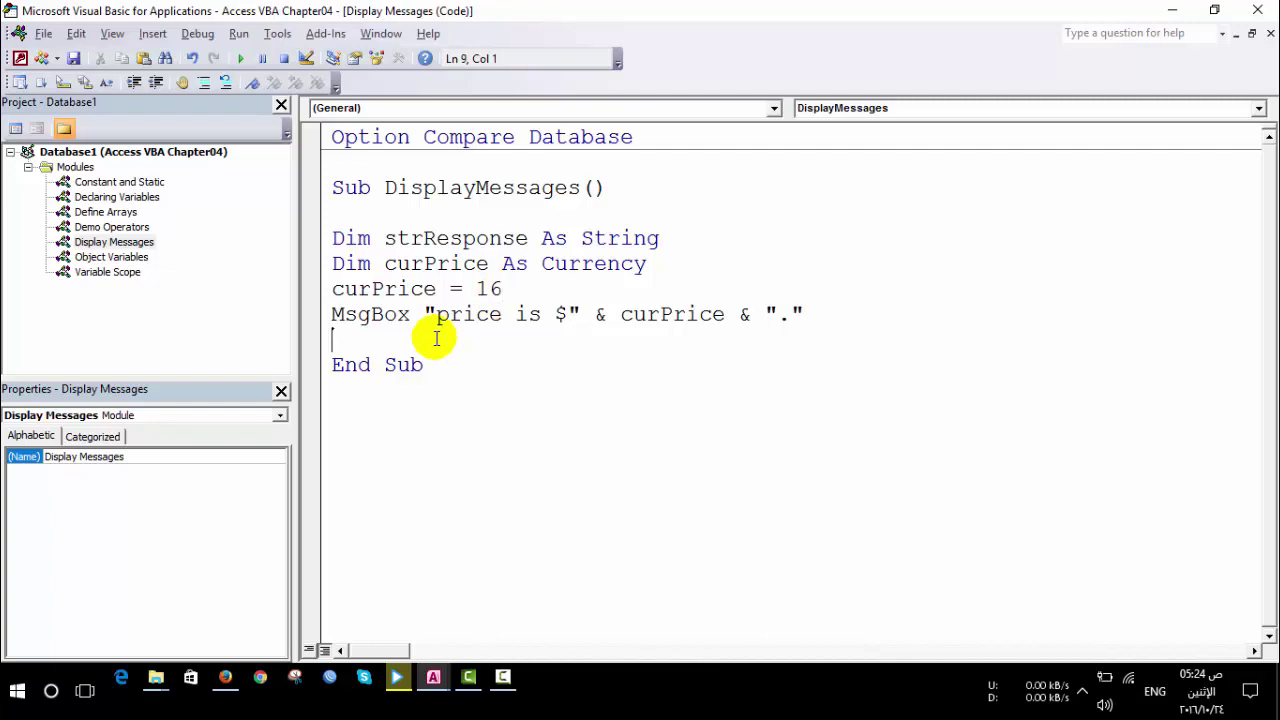
key("F5")
left_click(635, 391)
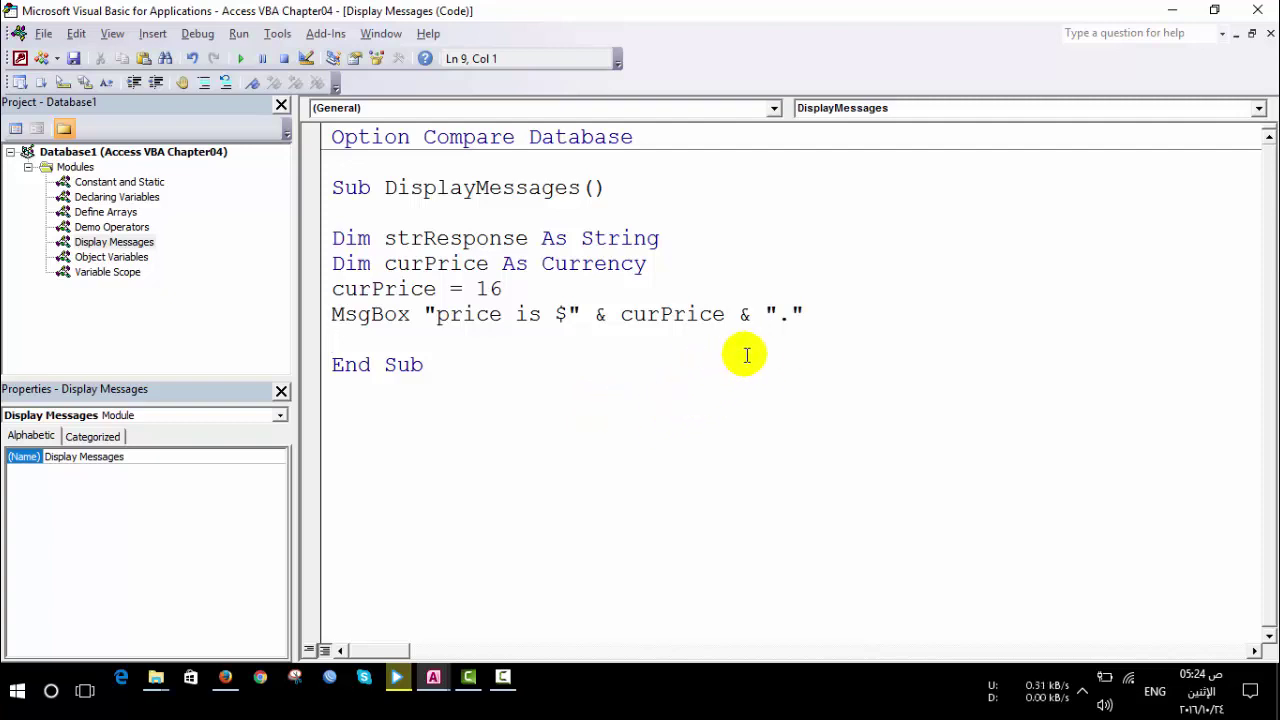
Step: Delete the stray line and prefix the MsgBox call with strResponse =, adding an opening parenthesis
type("str")
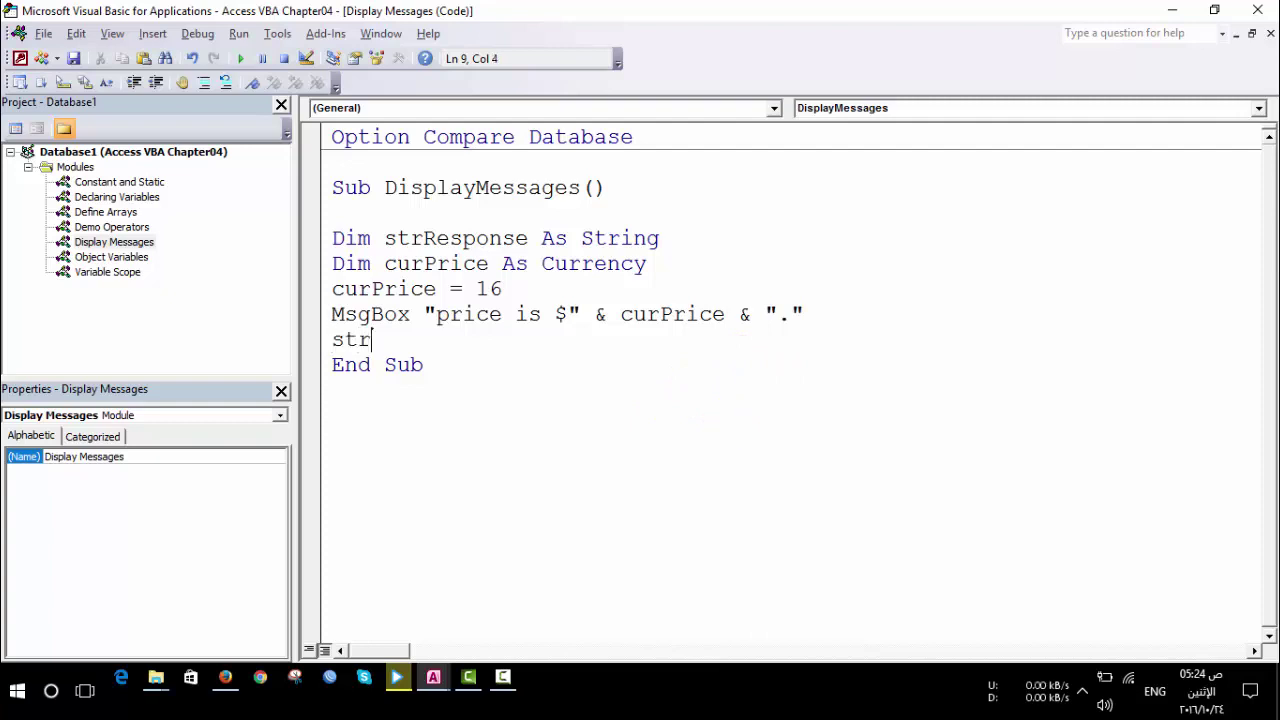
type("re")
type("spons")
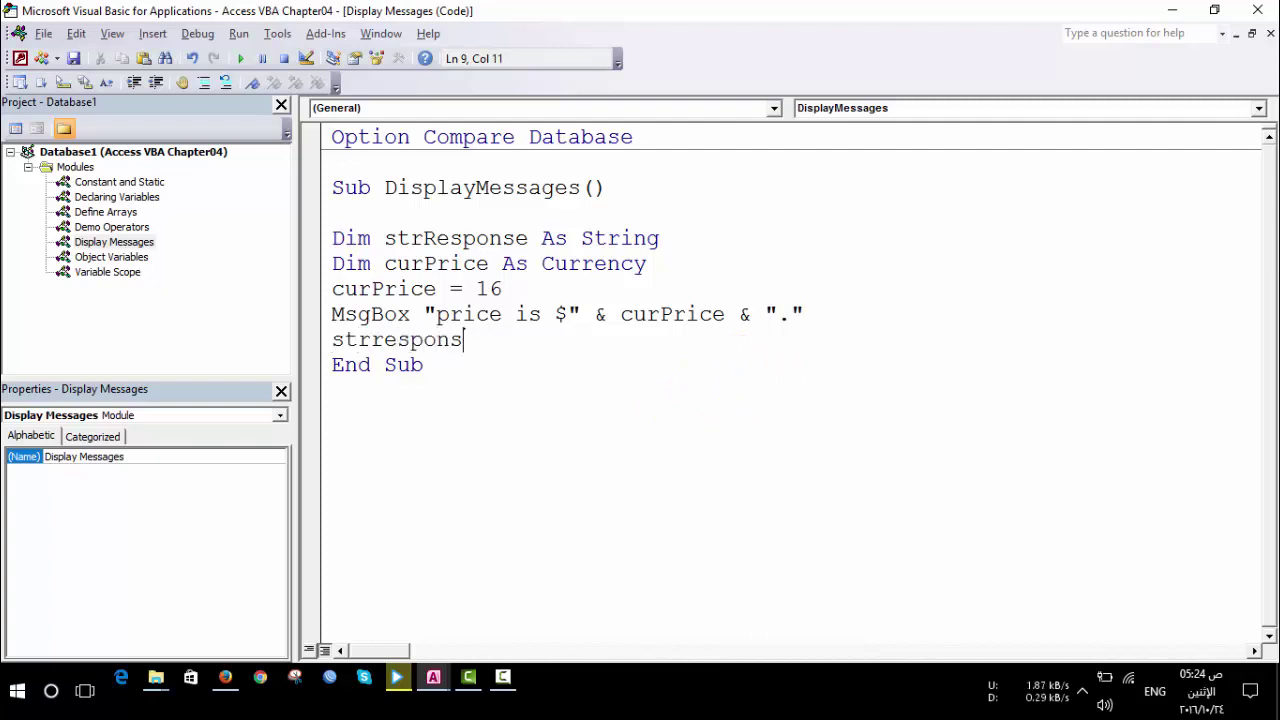
type("e =")
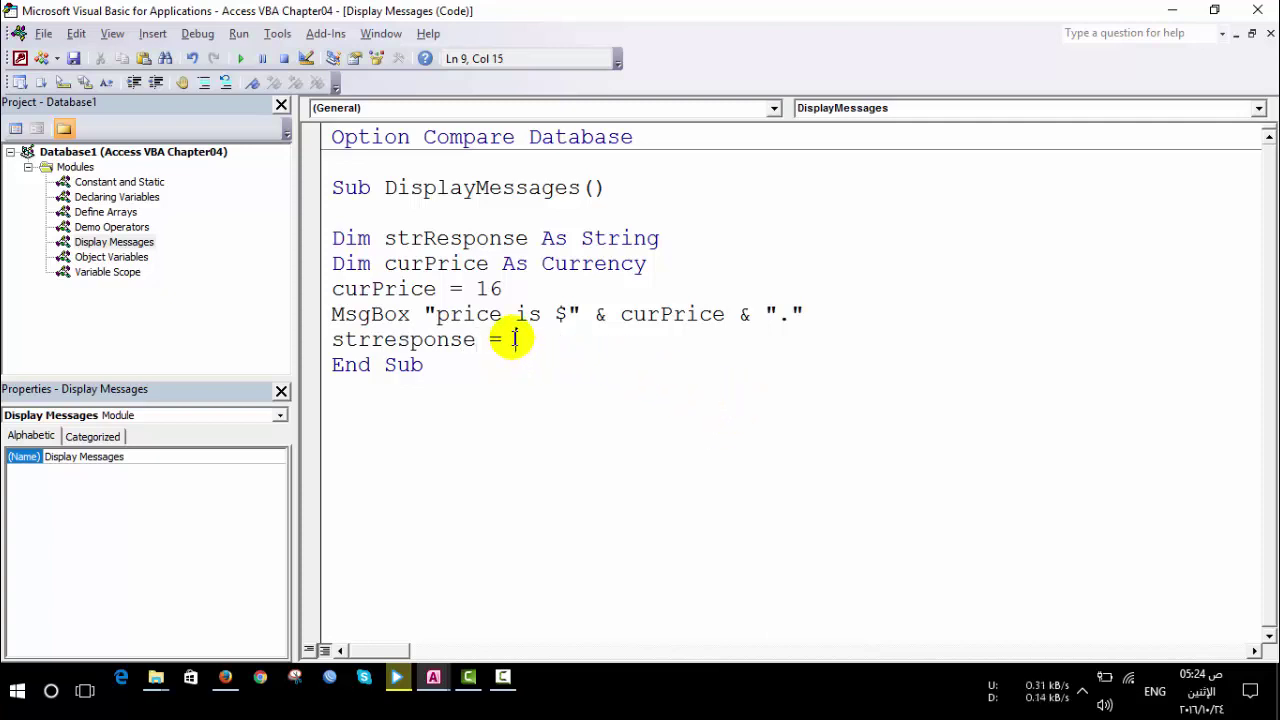
left_click_drag(516, 340, 318, 340)
key("BackSpace")
key("BackSpace")
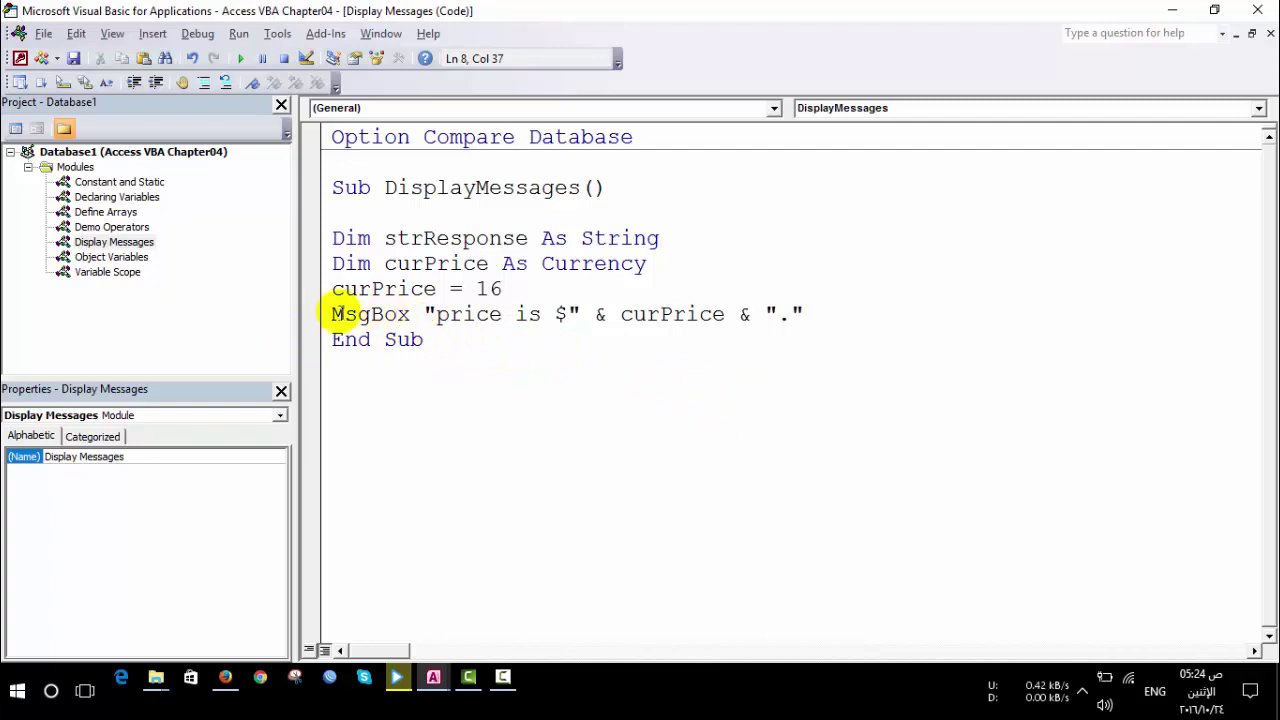
left_click(333, 314)
key("Left")
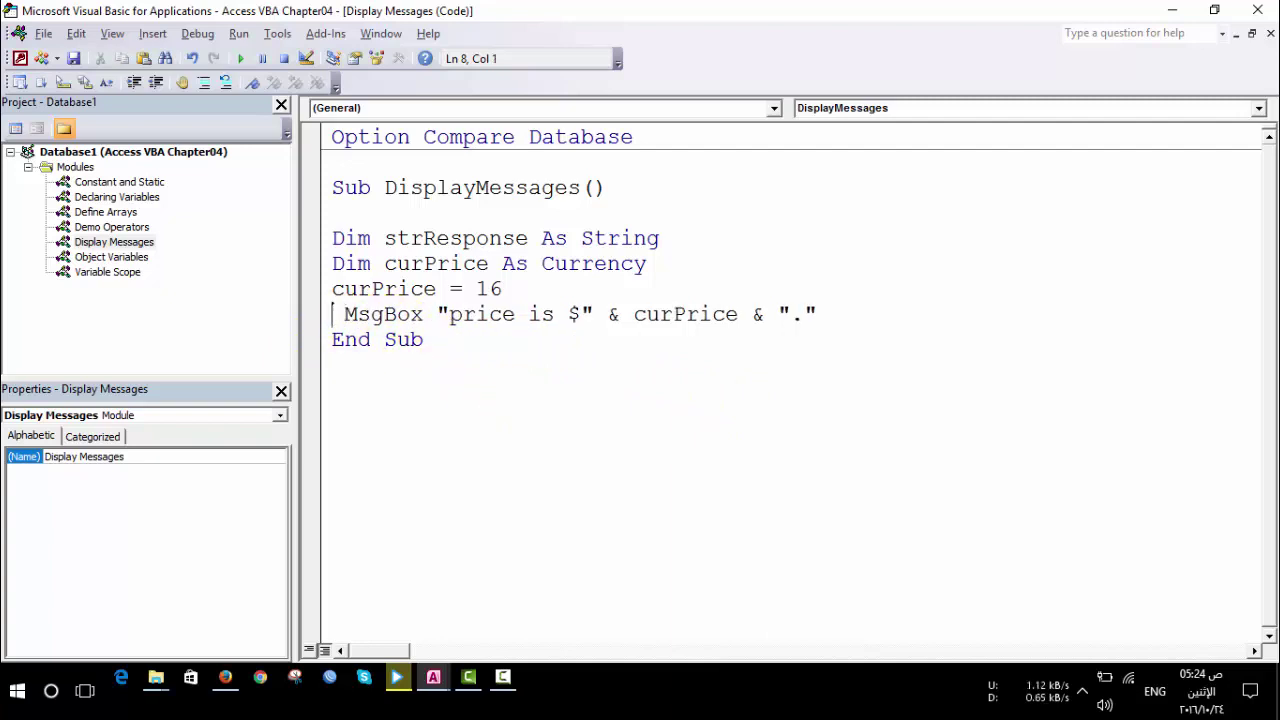
type("str ")
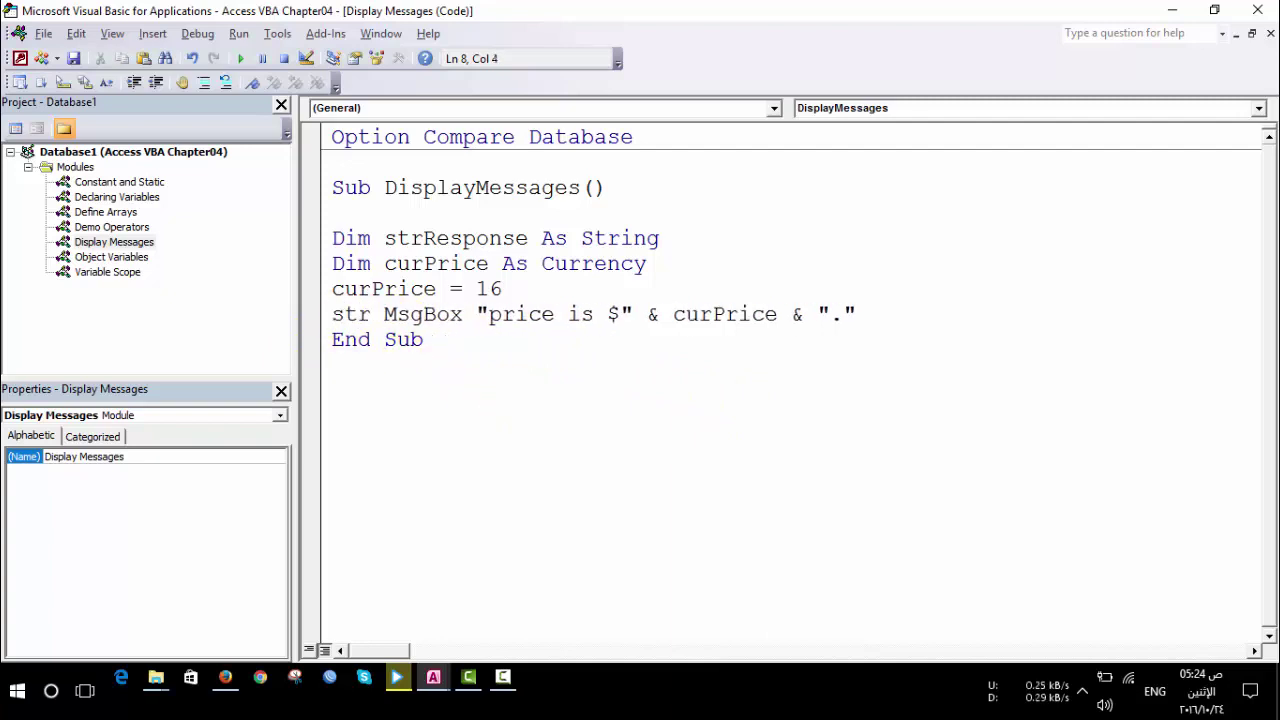
type("Respo")
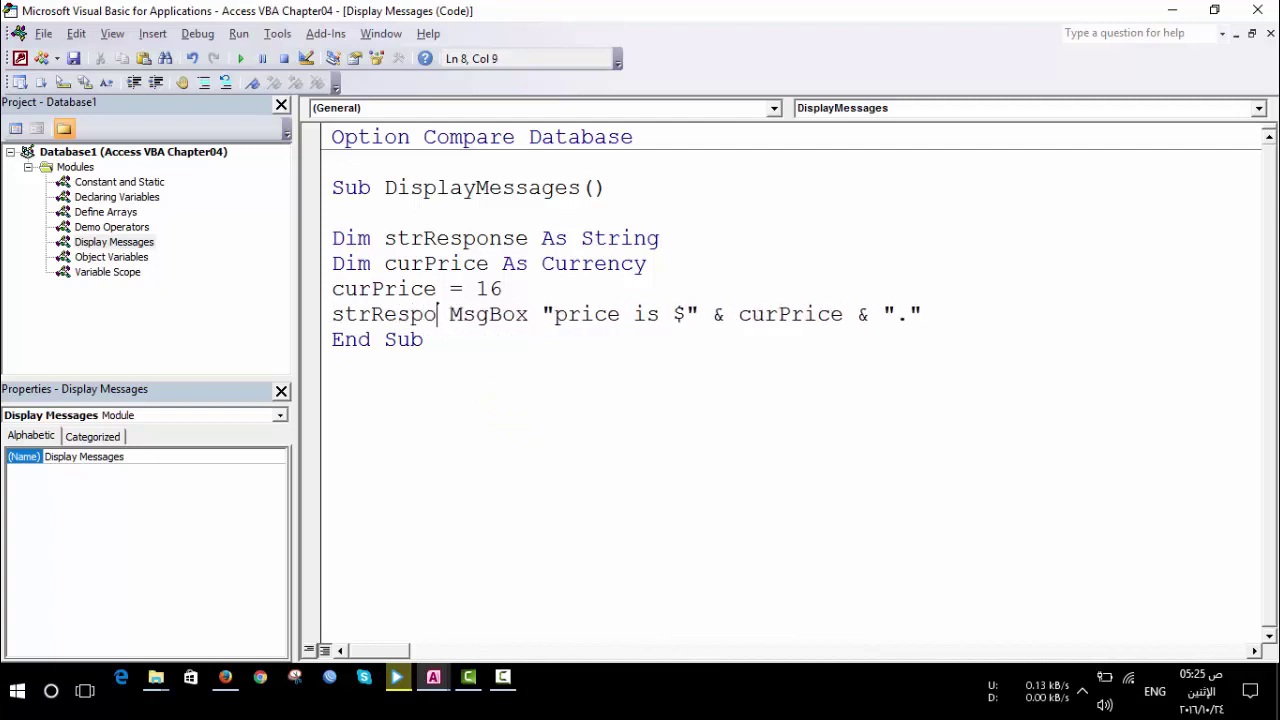
type("nse")
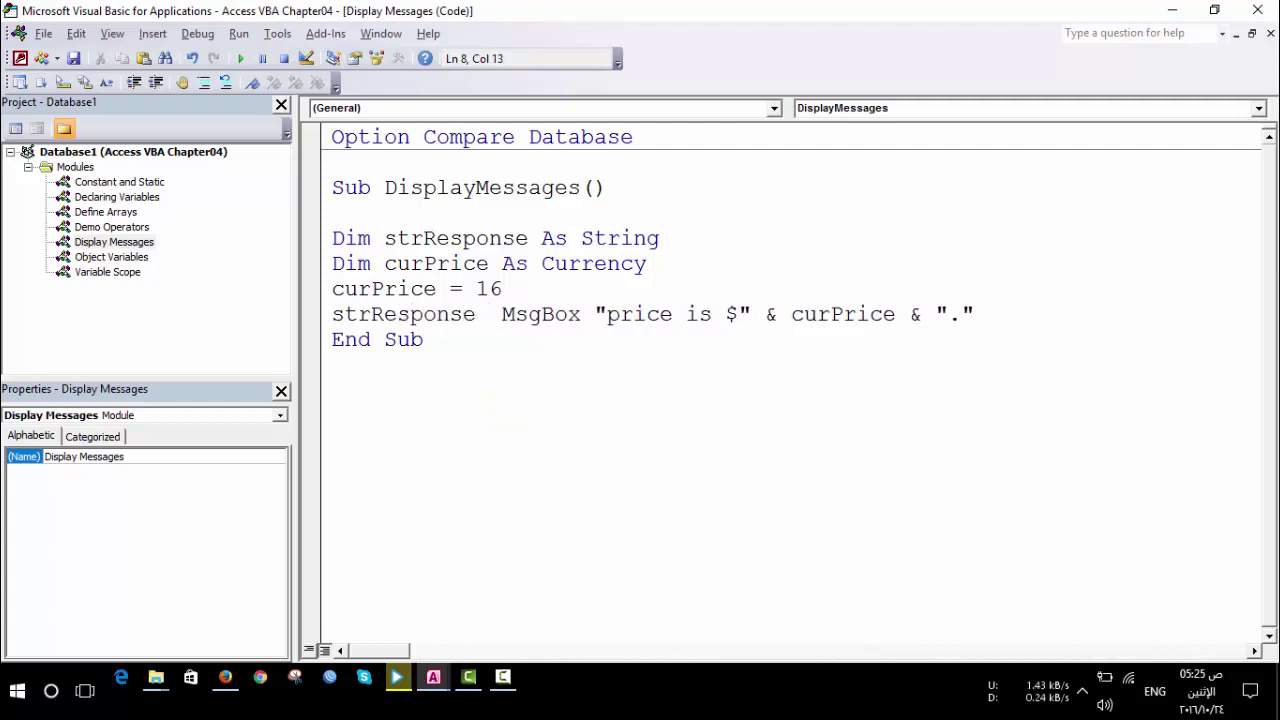
type(" =")
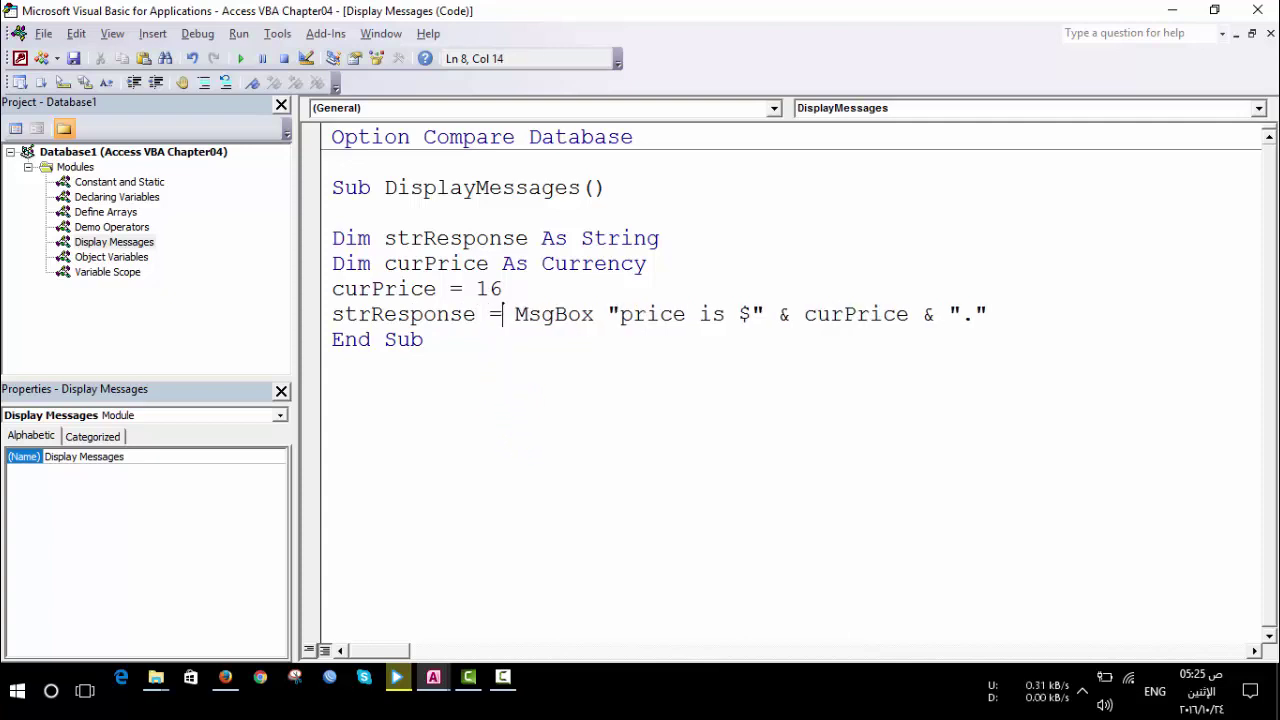
left_click(594, 316)
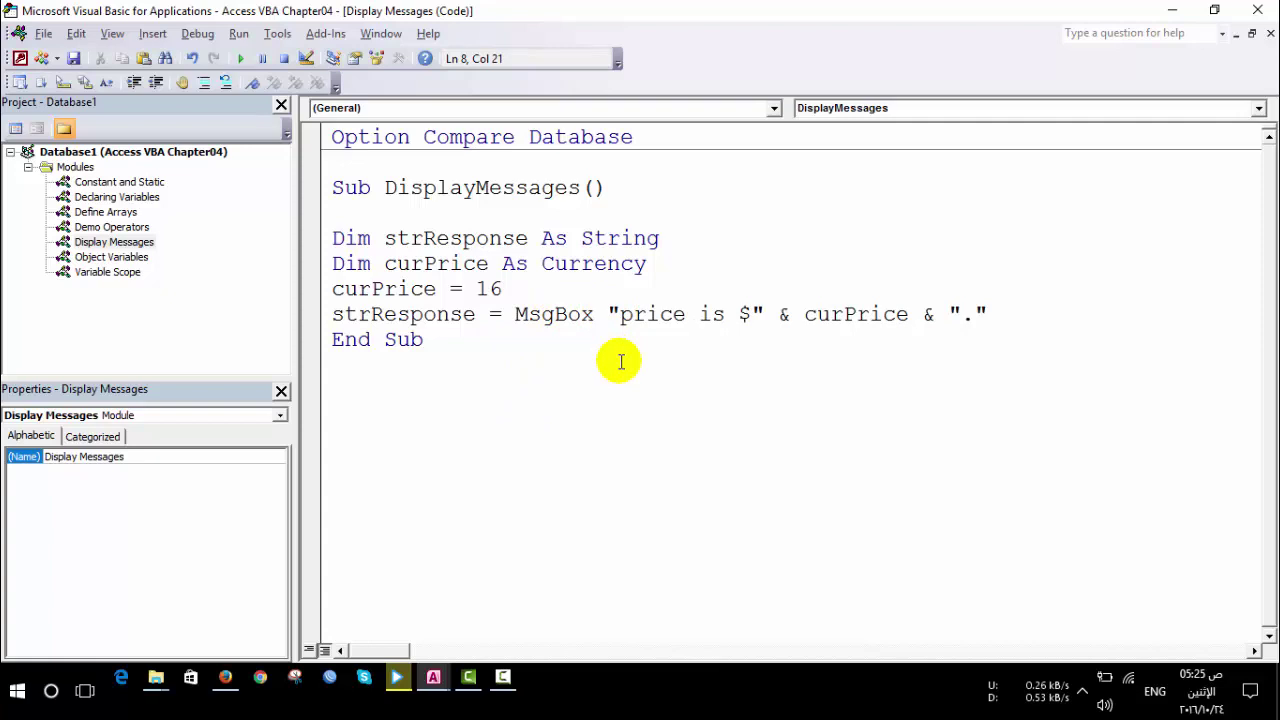
type("(")
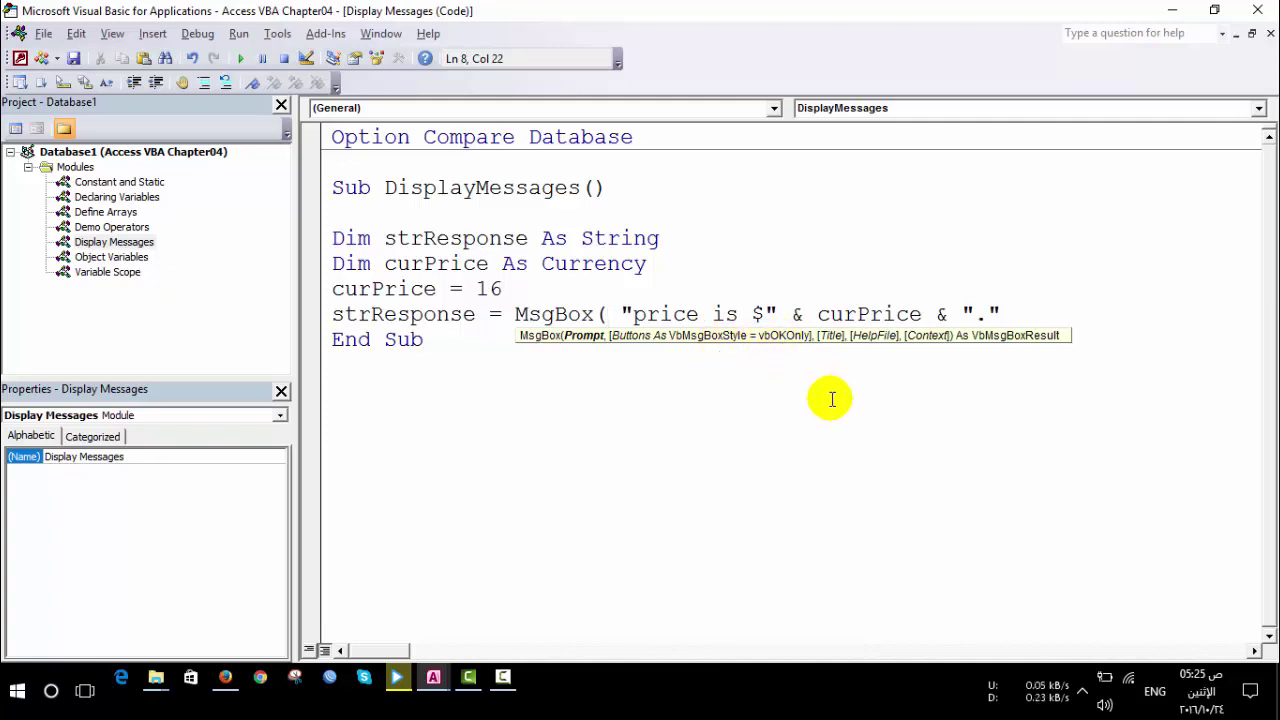
Step: Add vbYesNo as the MsgBox buttons argument, chosen from the IntelliSense constant list
left_click(1020, 305)
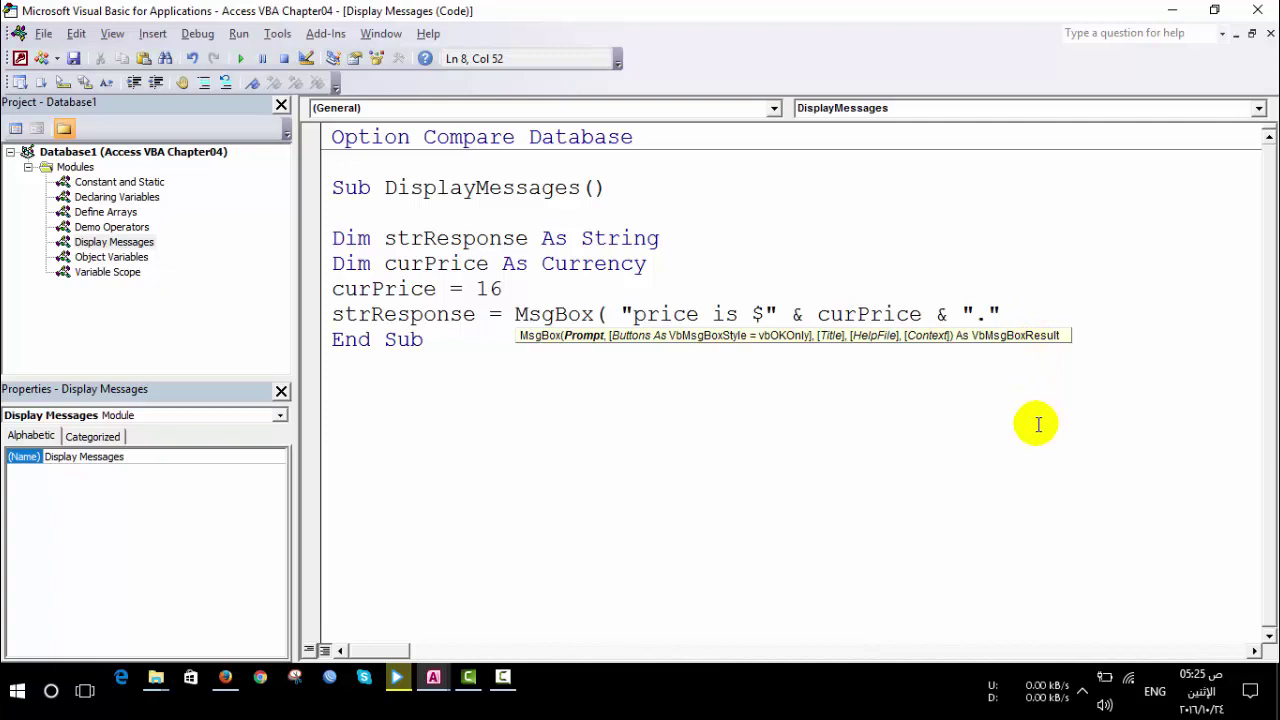
type(",")
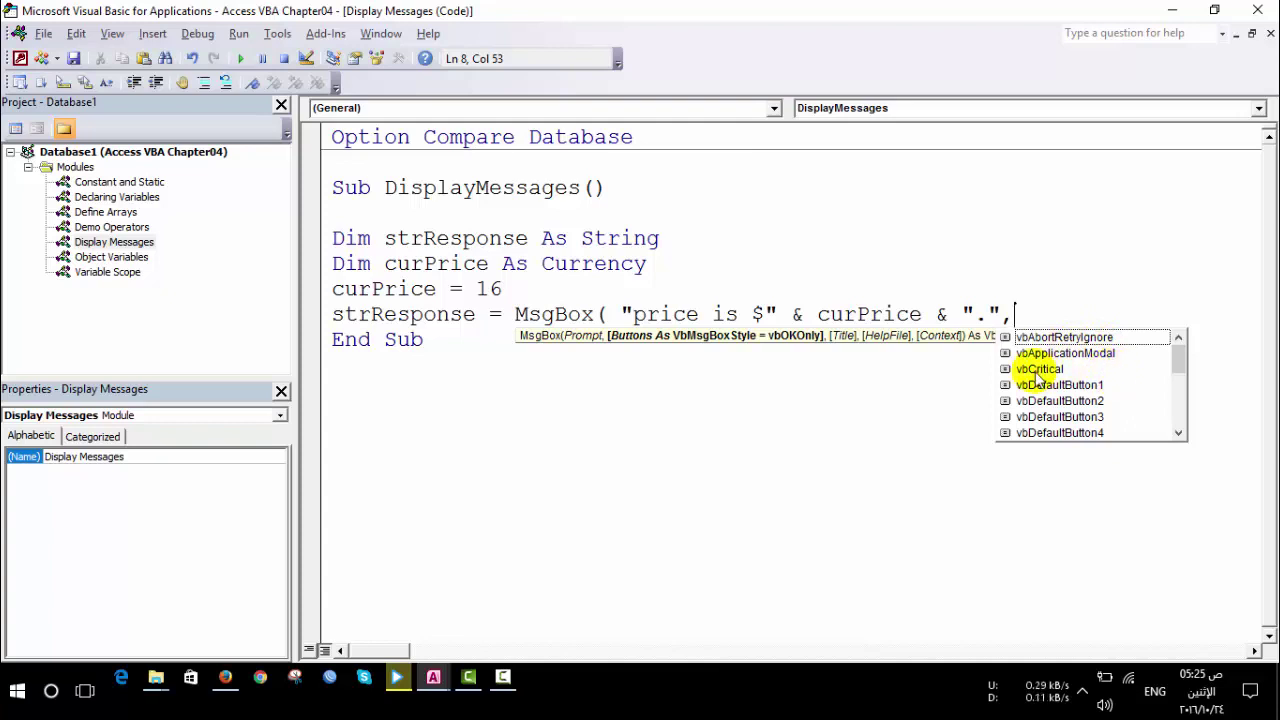
left_click(1036, 372)
left_click(1132, 386)
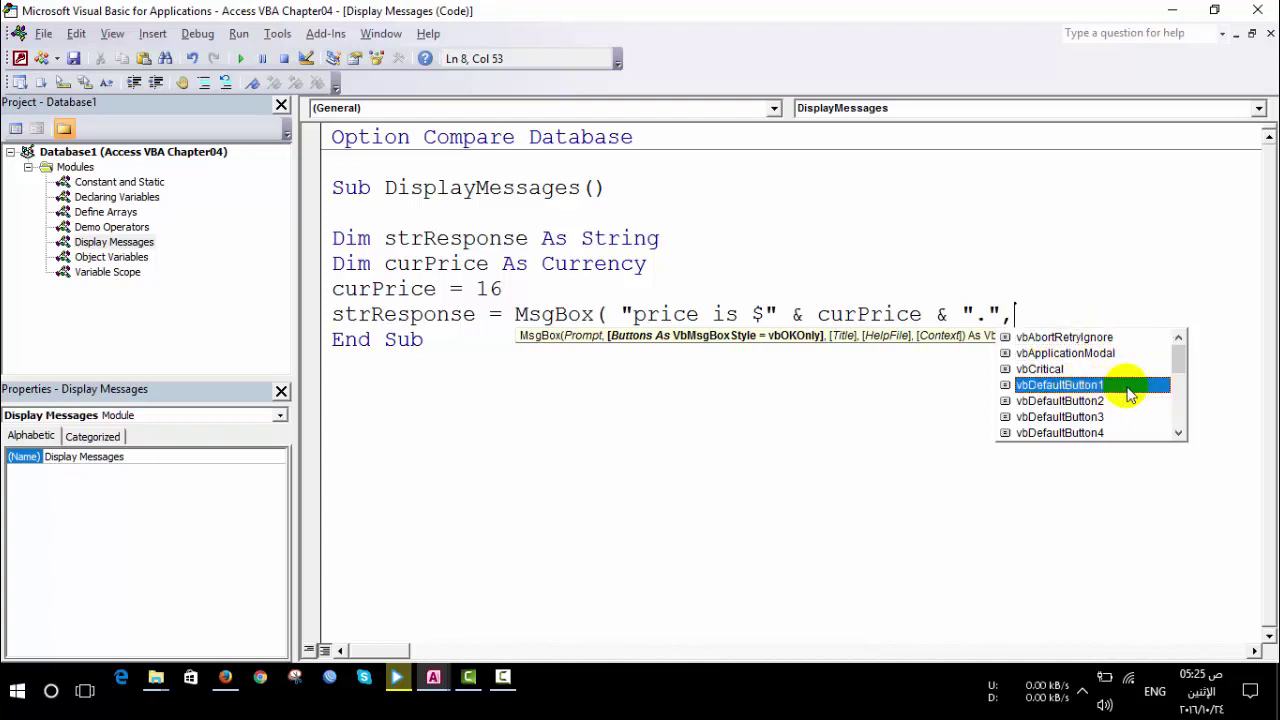
scroll(1130, 394, "down", 1)
left_click(1143, 403)
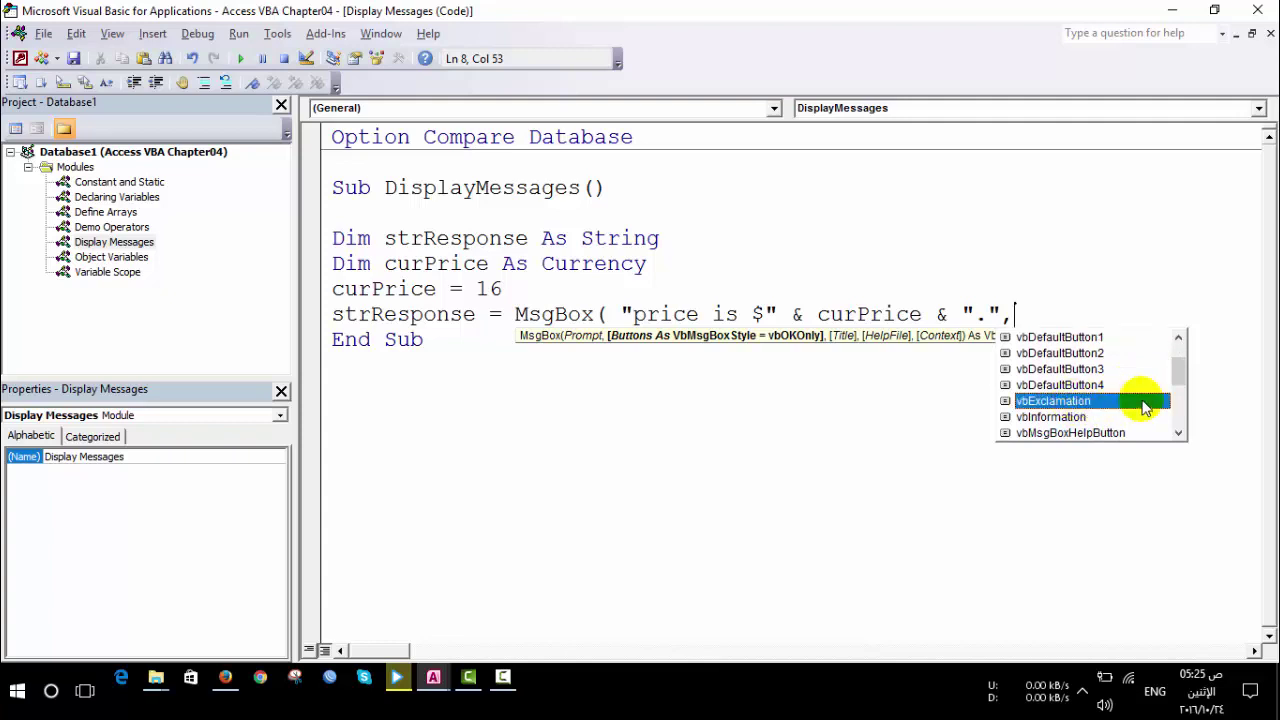
scroll(1140, 400, "down", 2)
scroll(1120, 395, "up", 1)
scroll(1090, 390, "up", 1)
left_click(1077, 372)
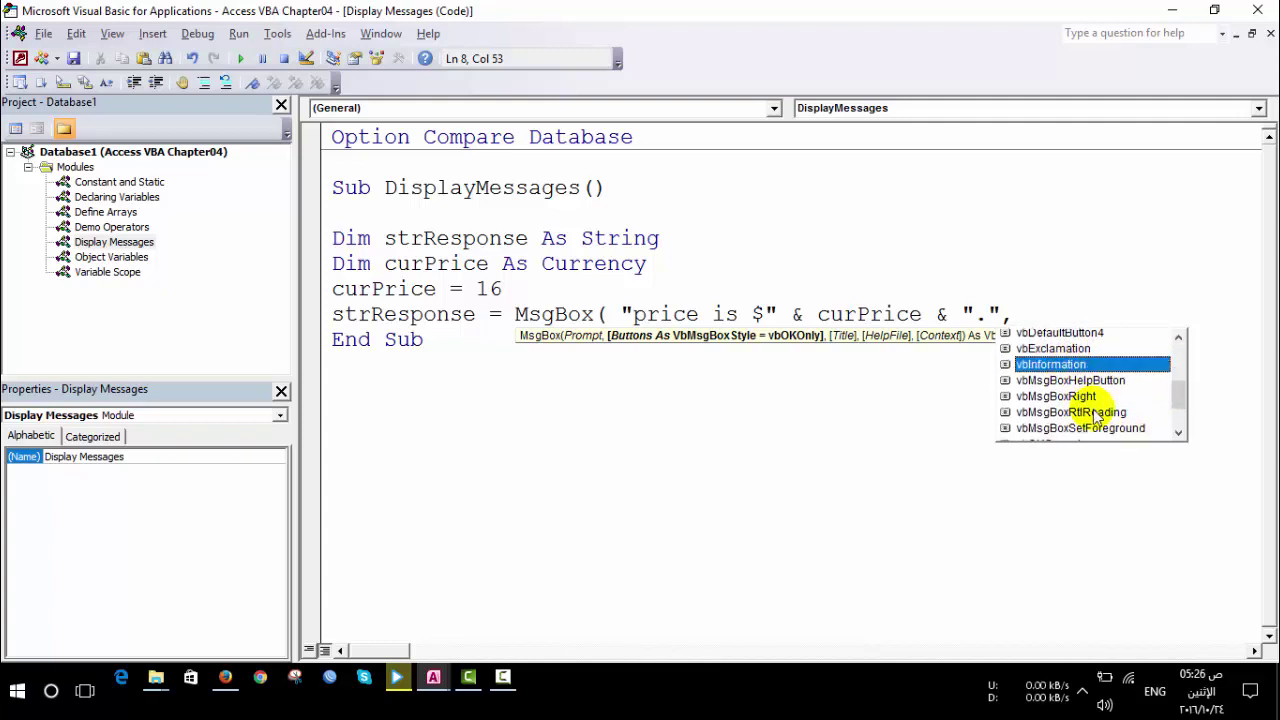
scroll(1085, 410, "down", 2)
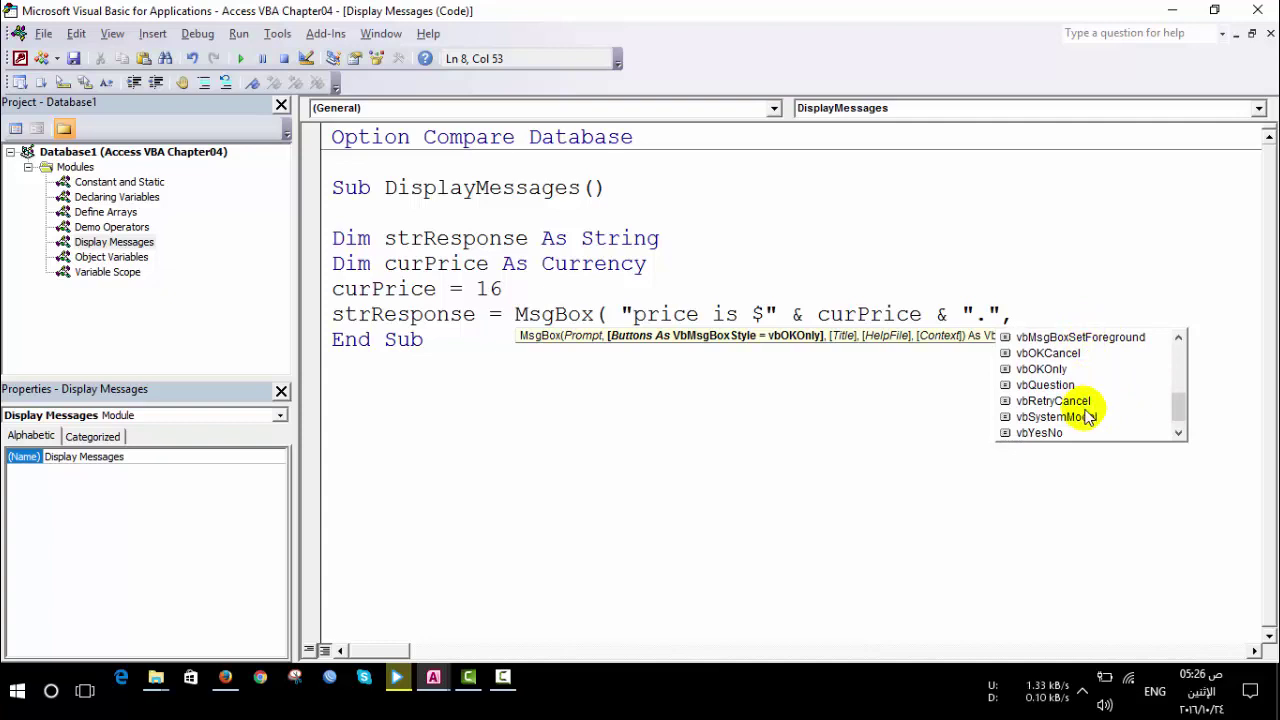
scroll(1087, 412, "down", 1)
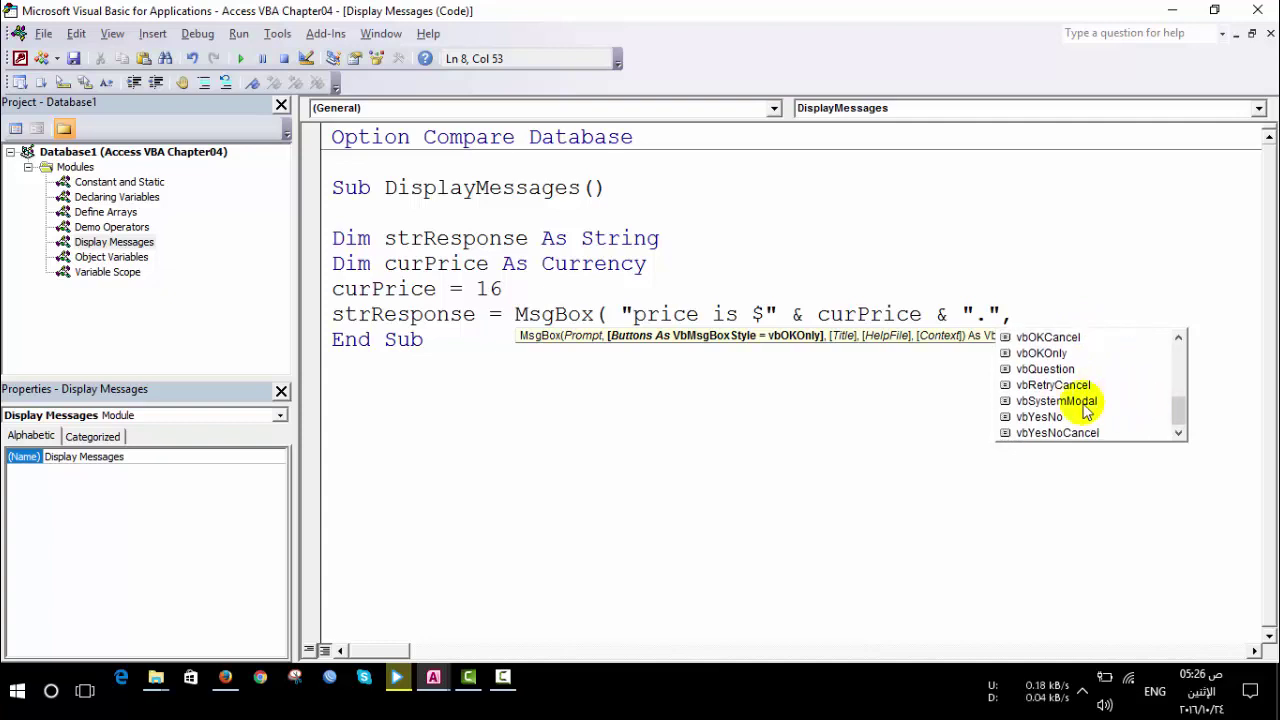
left_click(1085, 416)
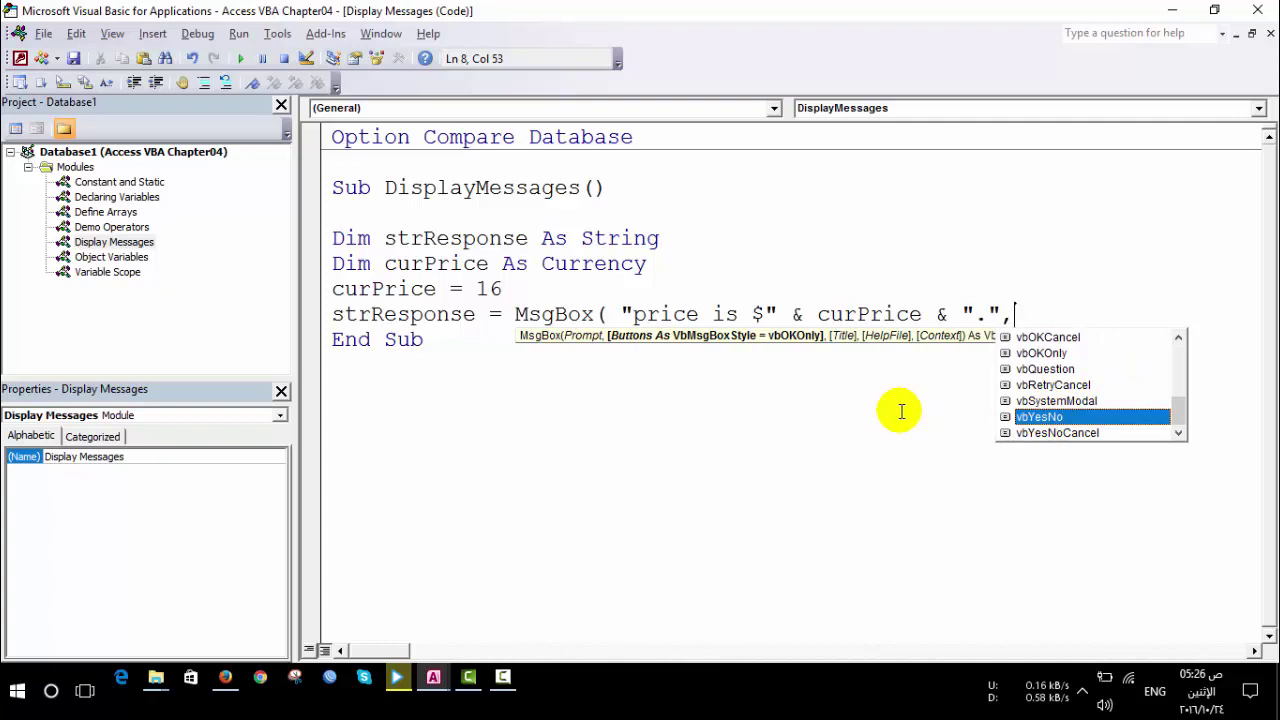
key("Tab")
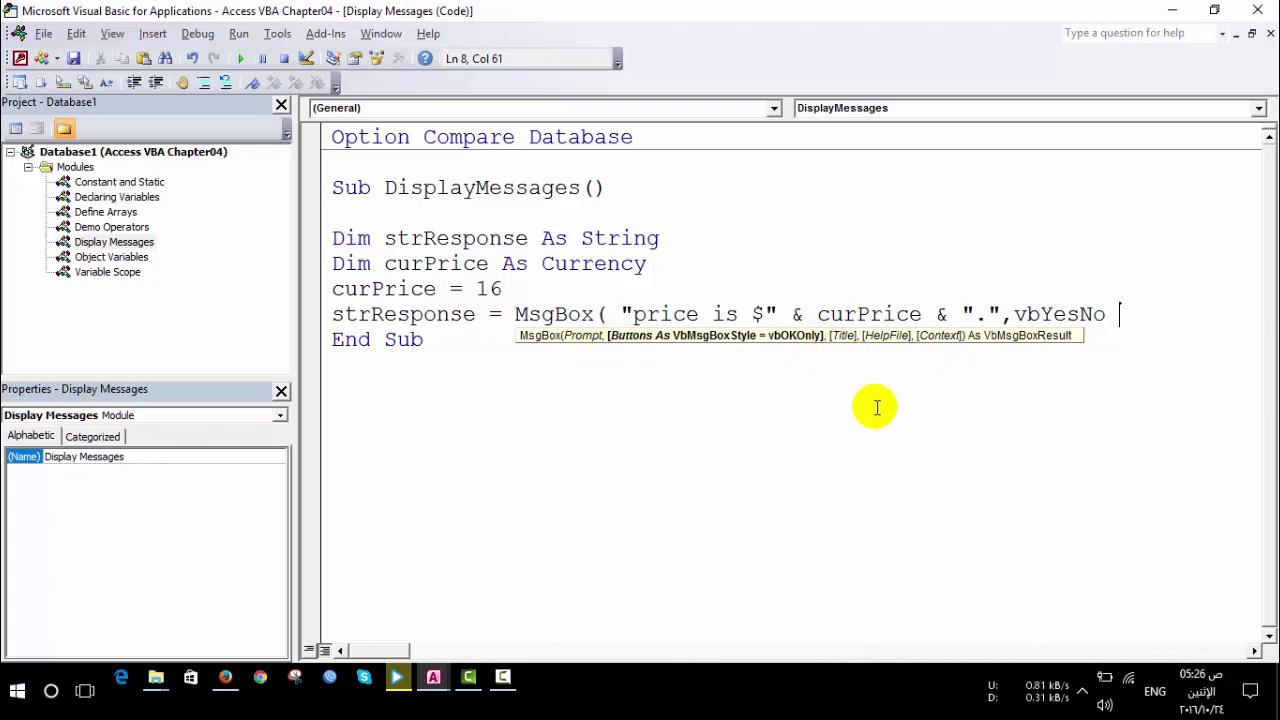
Step: Add "asoft" as the MsgBox title argument and remove the extra commas
type(", ")
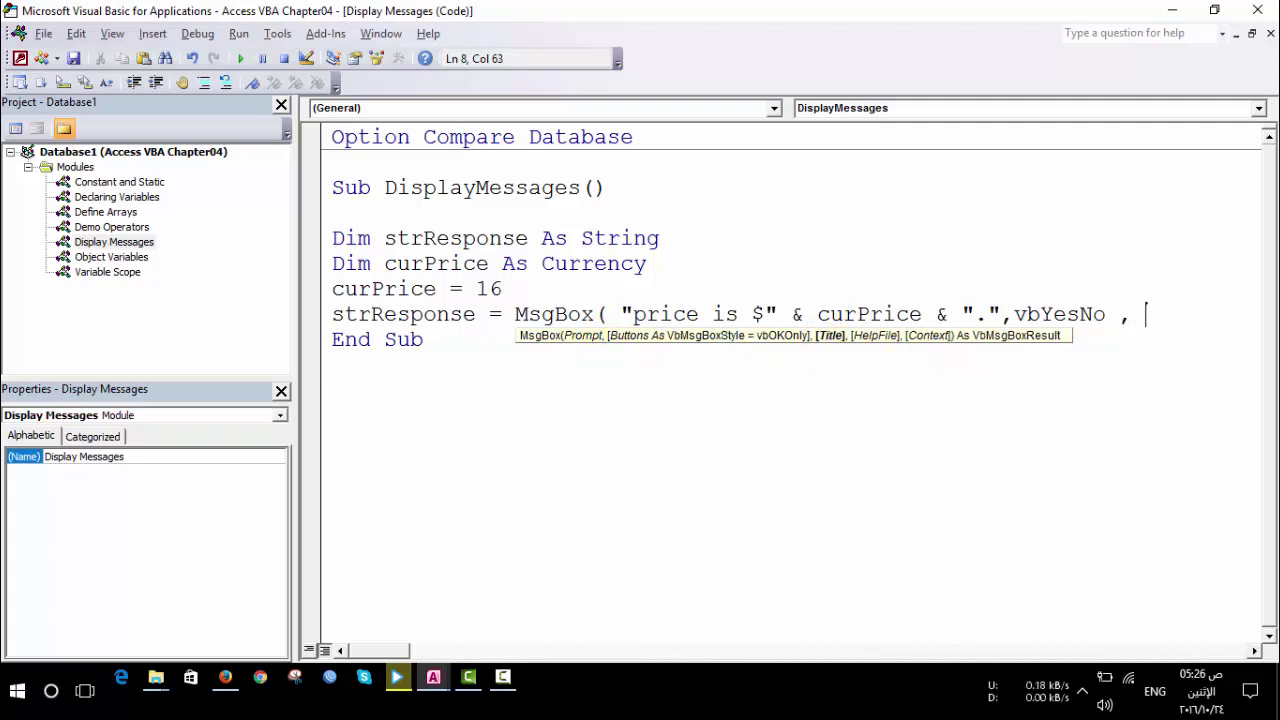
type("\"\"")
key("Left")
type("asoft")
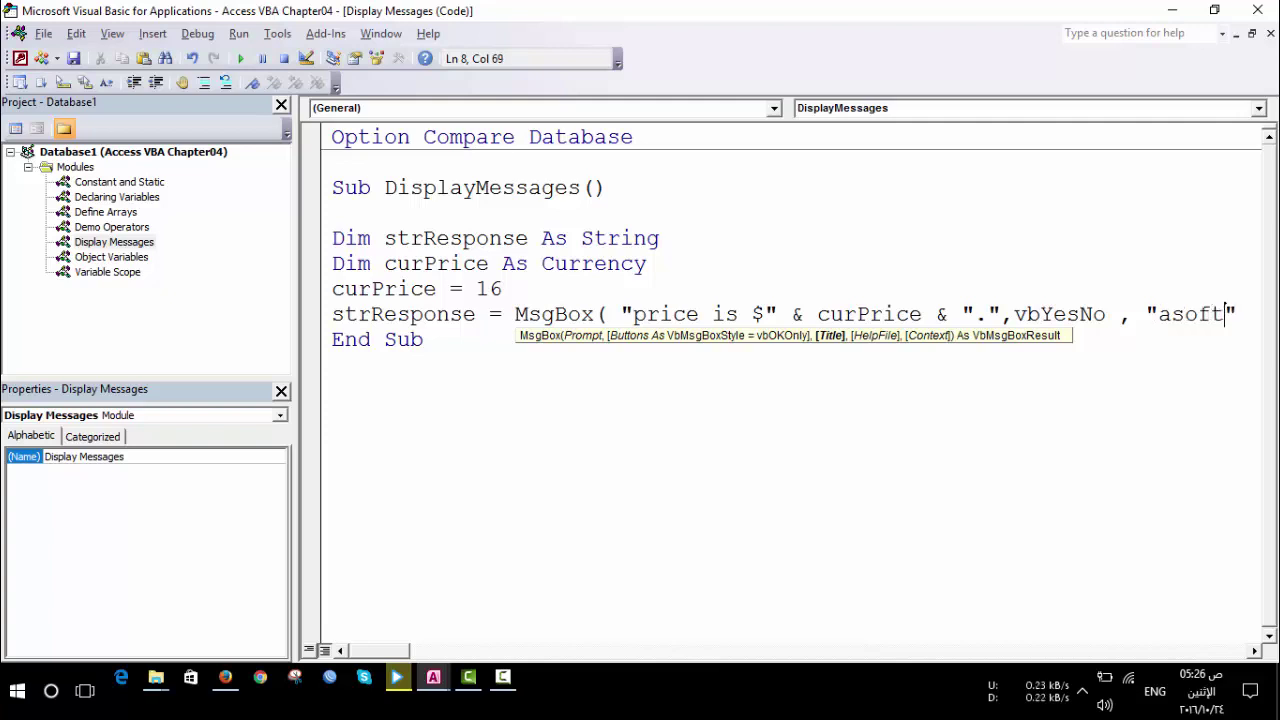
left_click(1240, 312)
type(",")
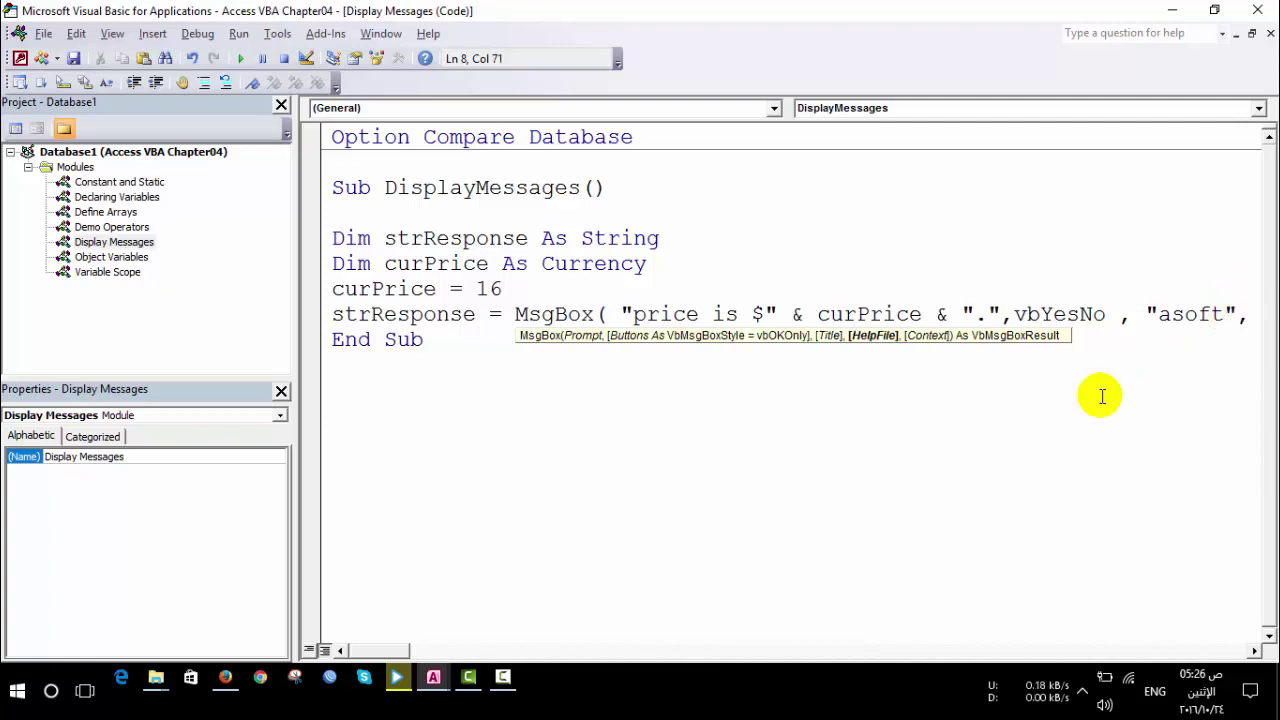
type(",")
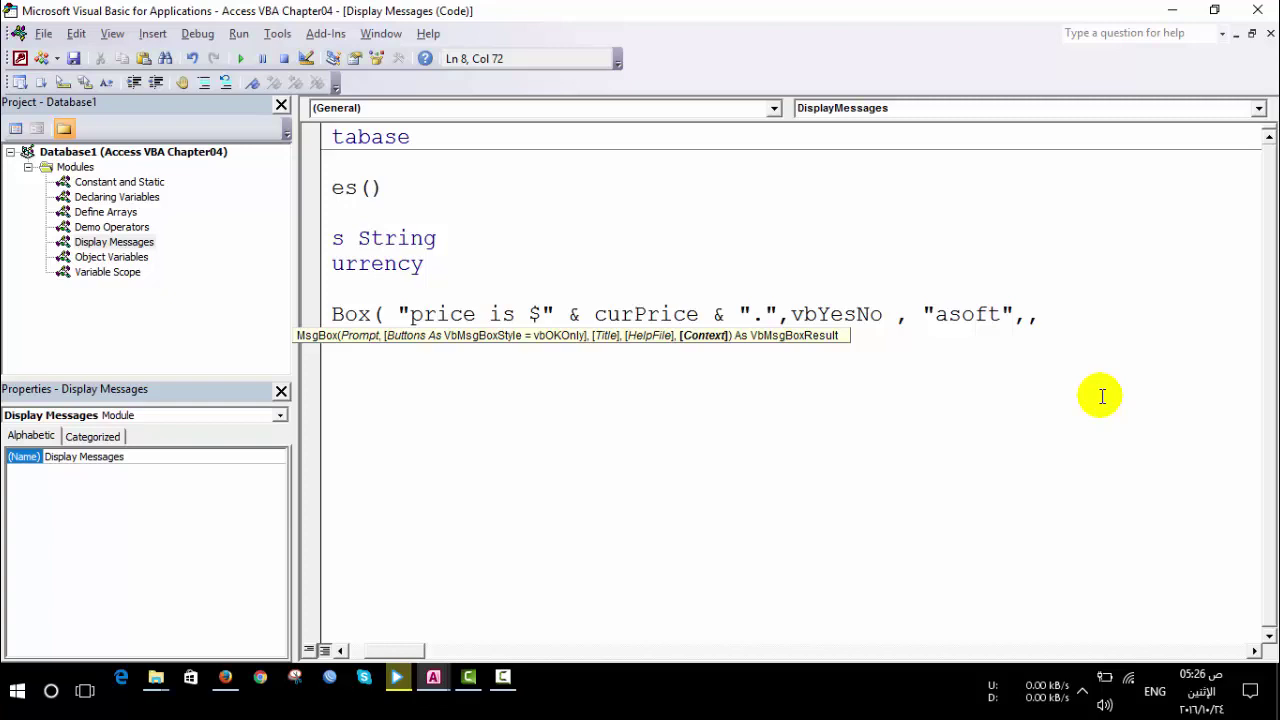
key("BackSpace")
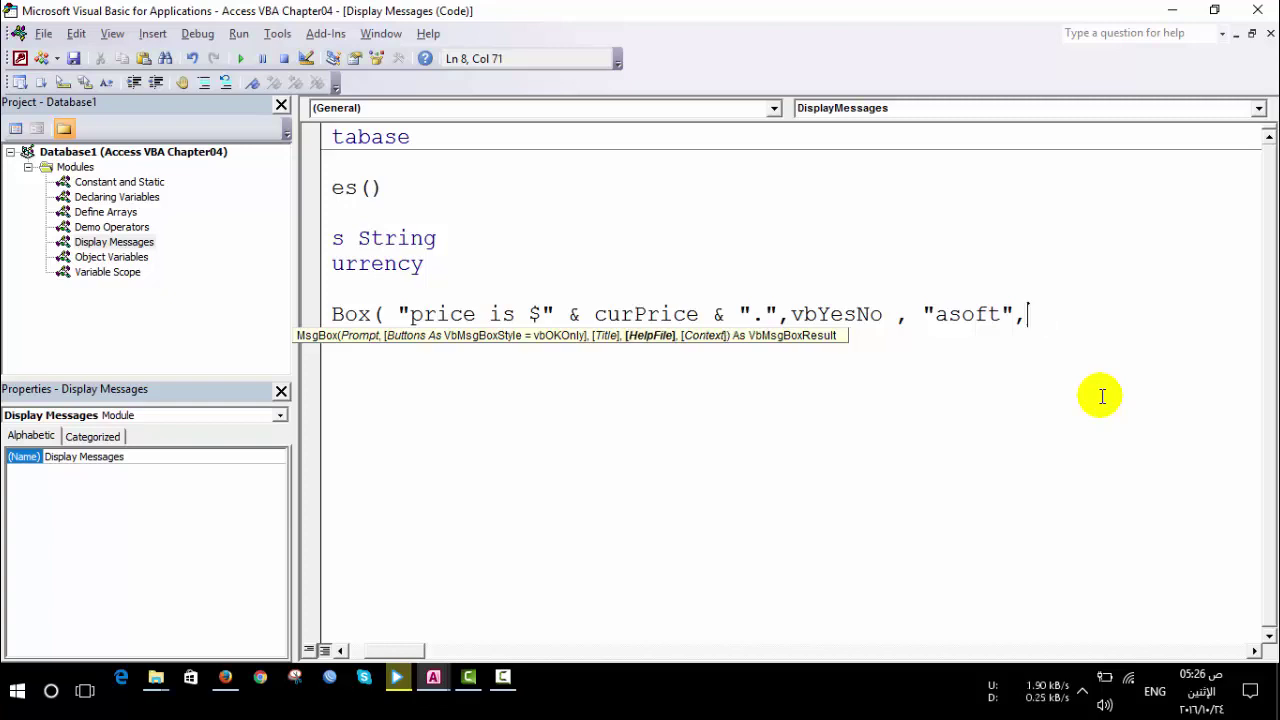
key("BackSpace")
Step: Dismiss the compile error, add the closing parenthesis, insert a blank line above End Sub, and run the sub
left_click(823, 386)
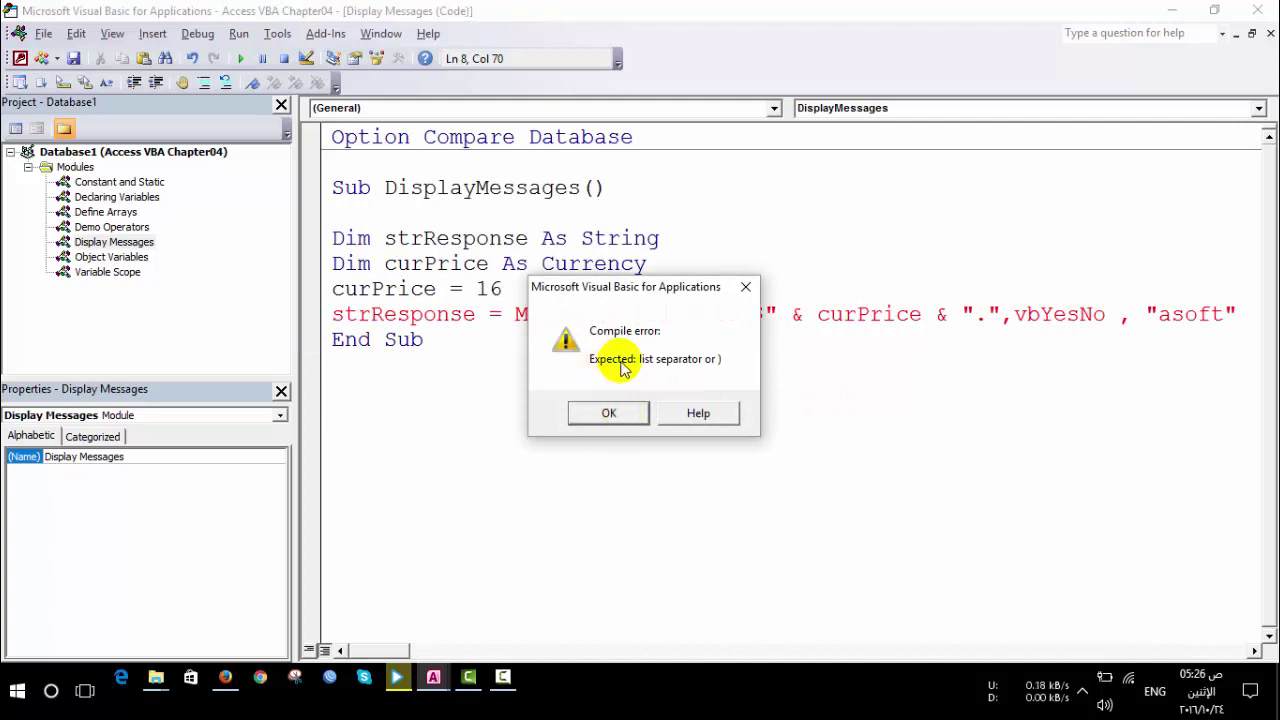
left_click(608, 412)
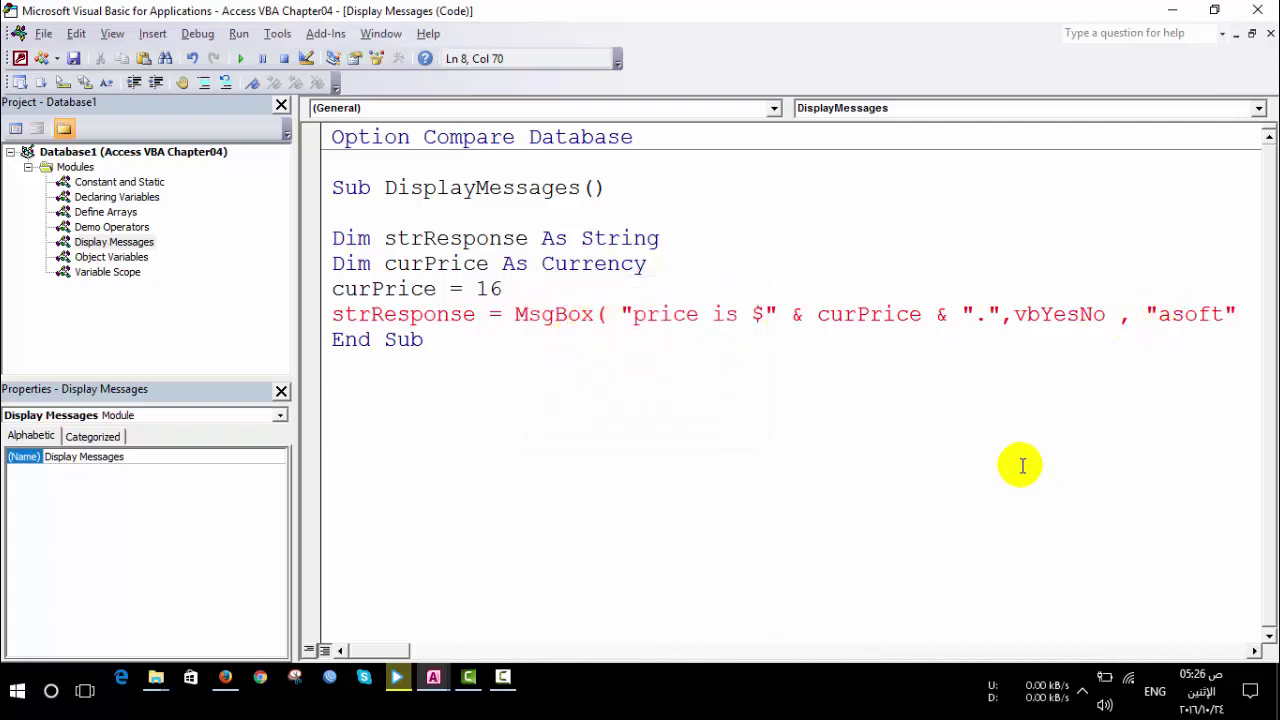
type(")")
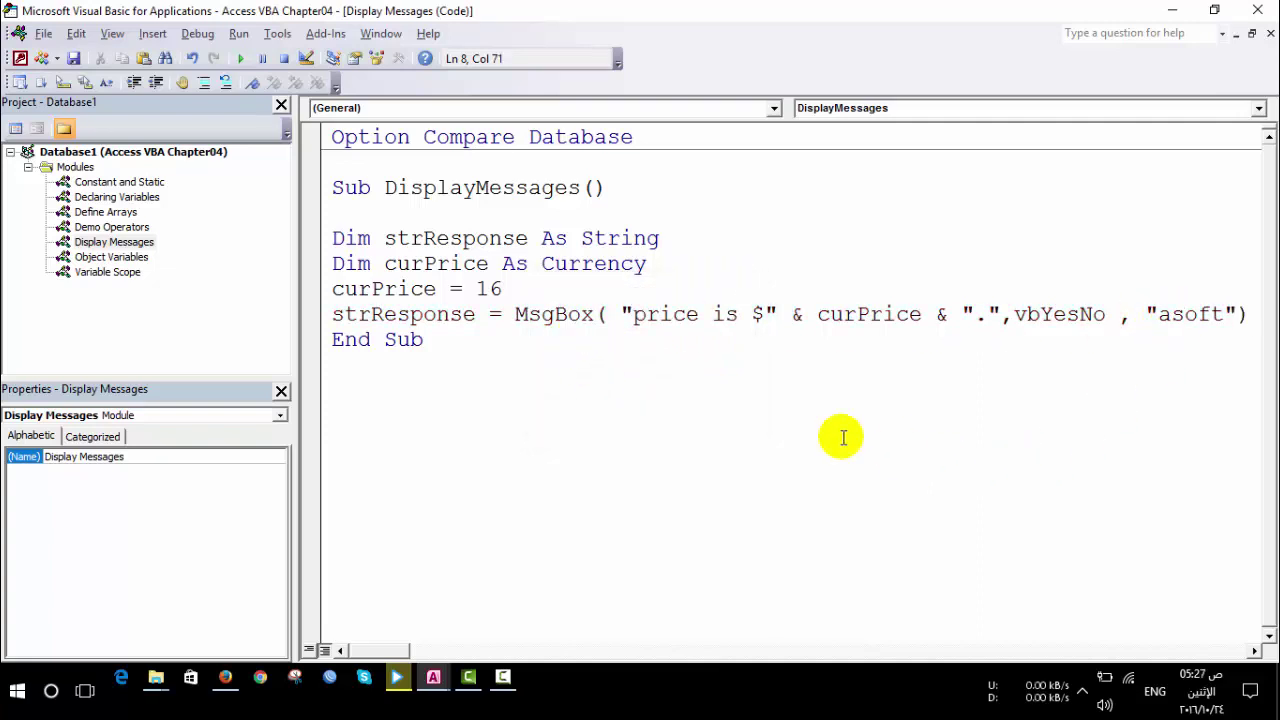
left_click(744, 391)
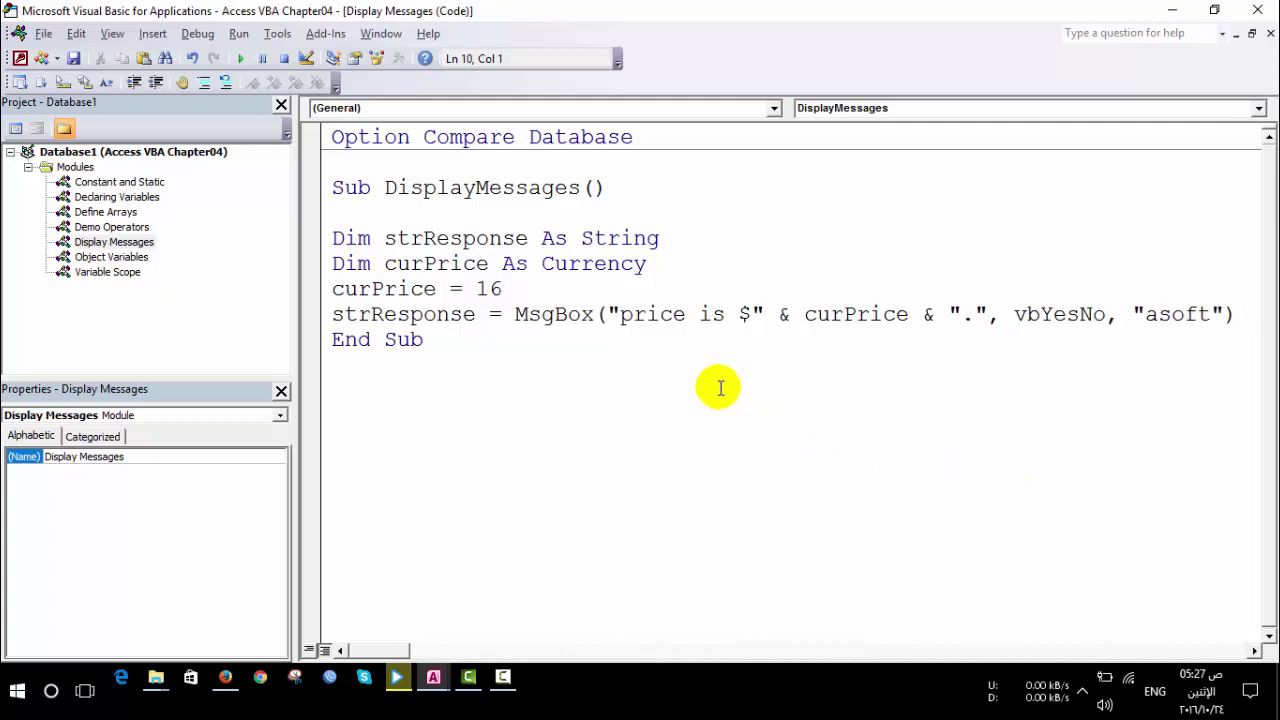
left_click(336, 340)
key("Return")
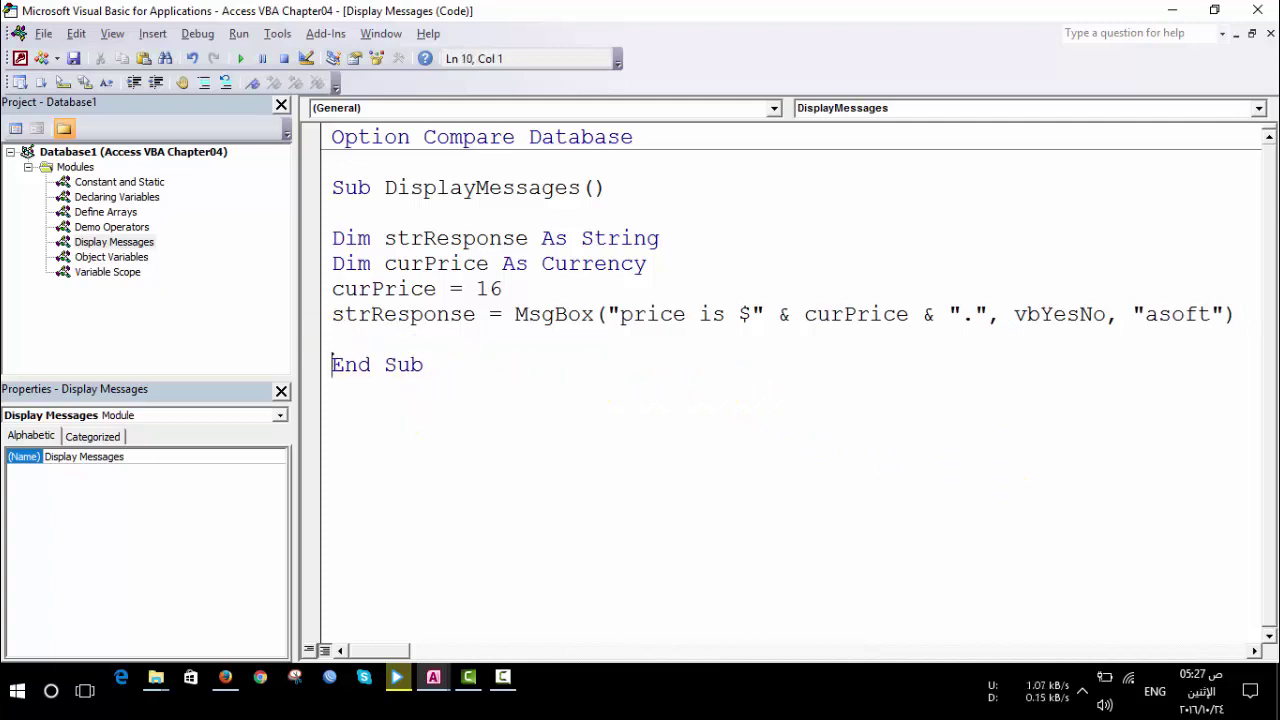
left_click(420, 340)
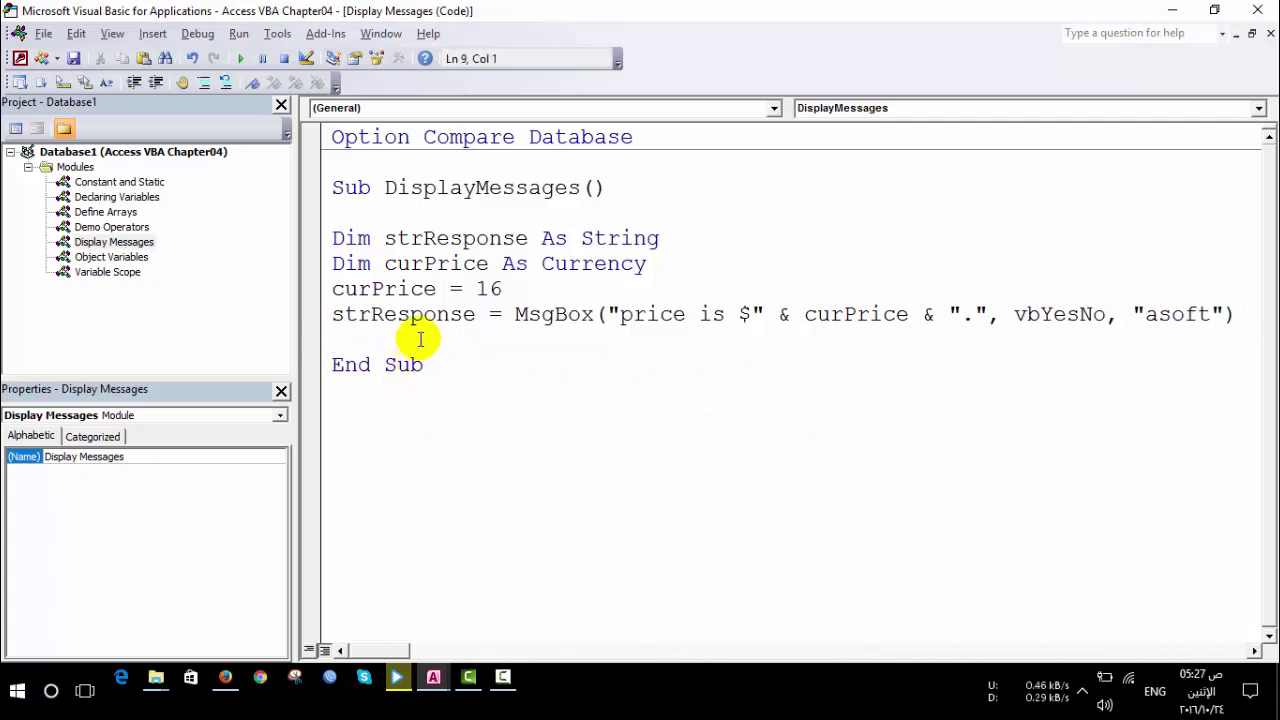
key("F5")
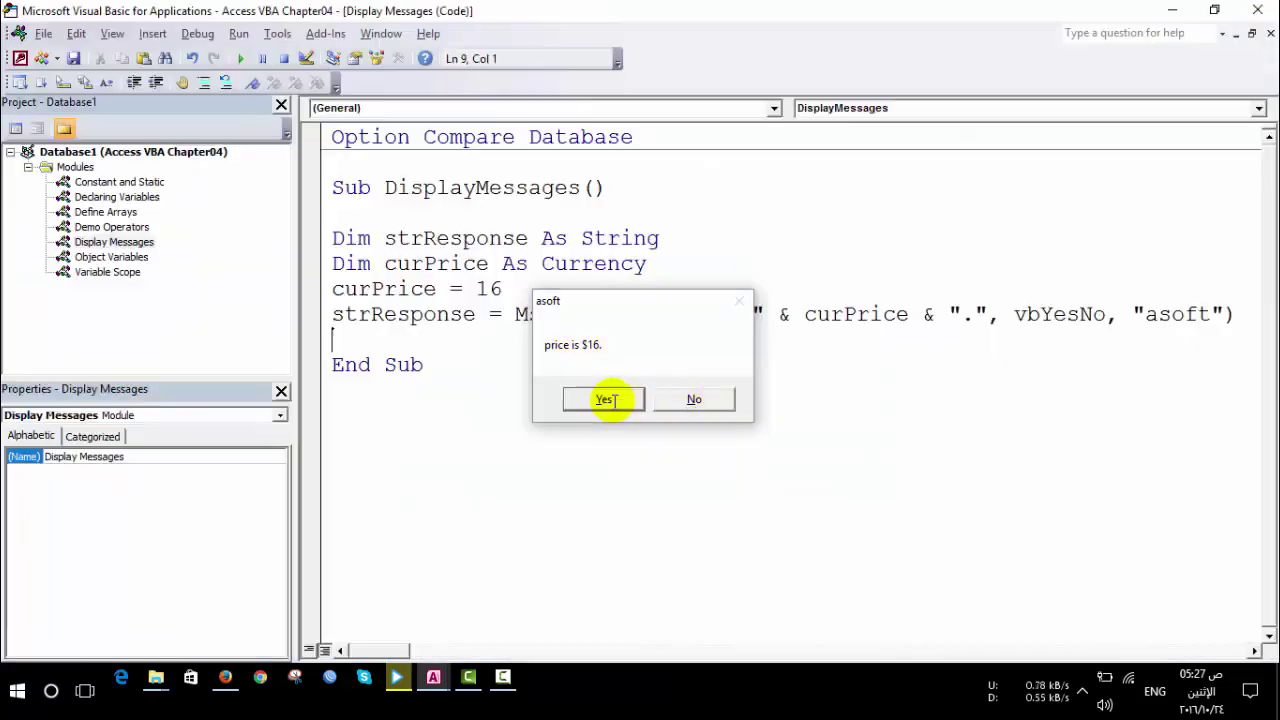
Step: Answer Yes on the "price is $16." asoft message box
left_click(607, 400)
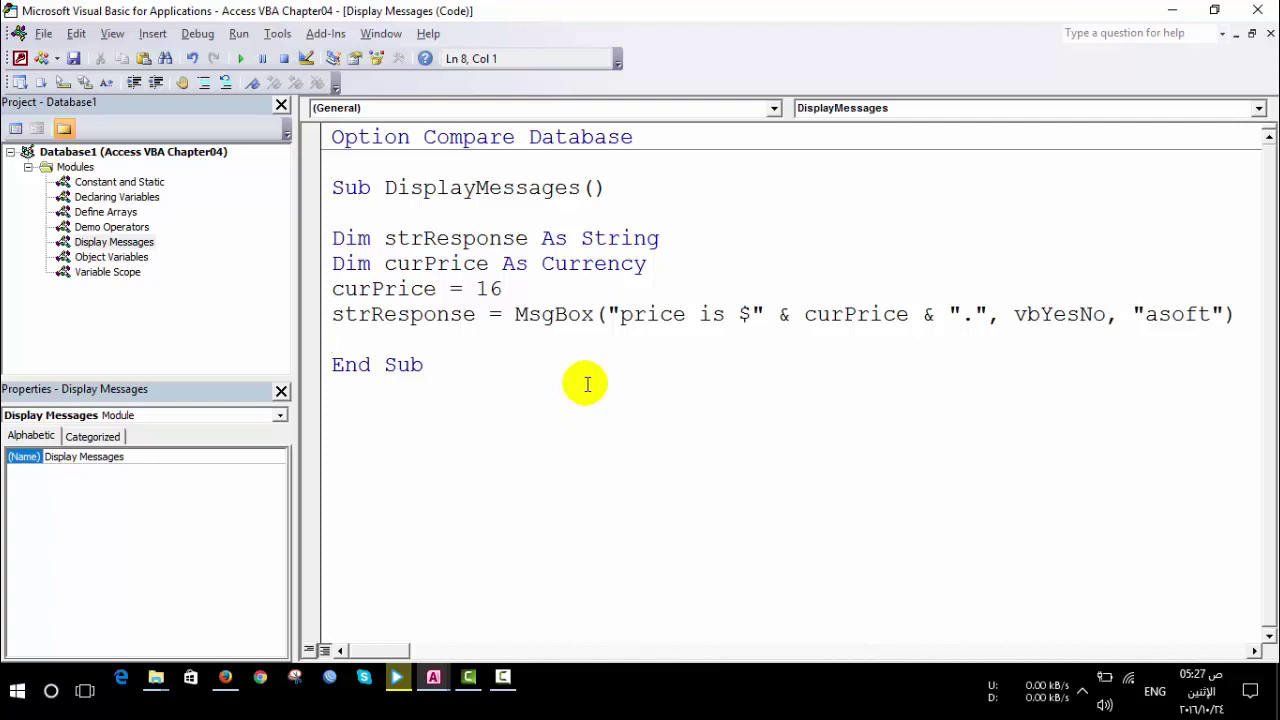
Step: Insert a line above and turn the MsgBox line into an inline If comparing to vbYes Then
key("Return")
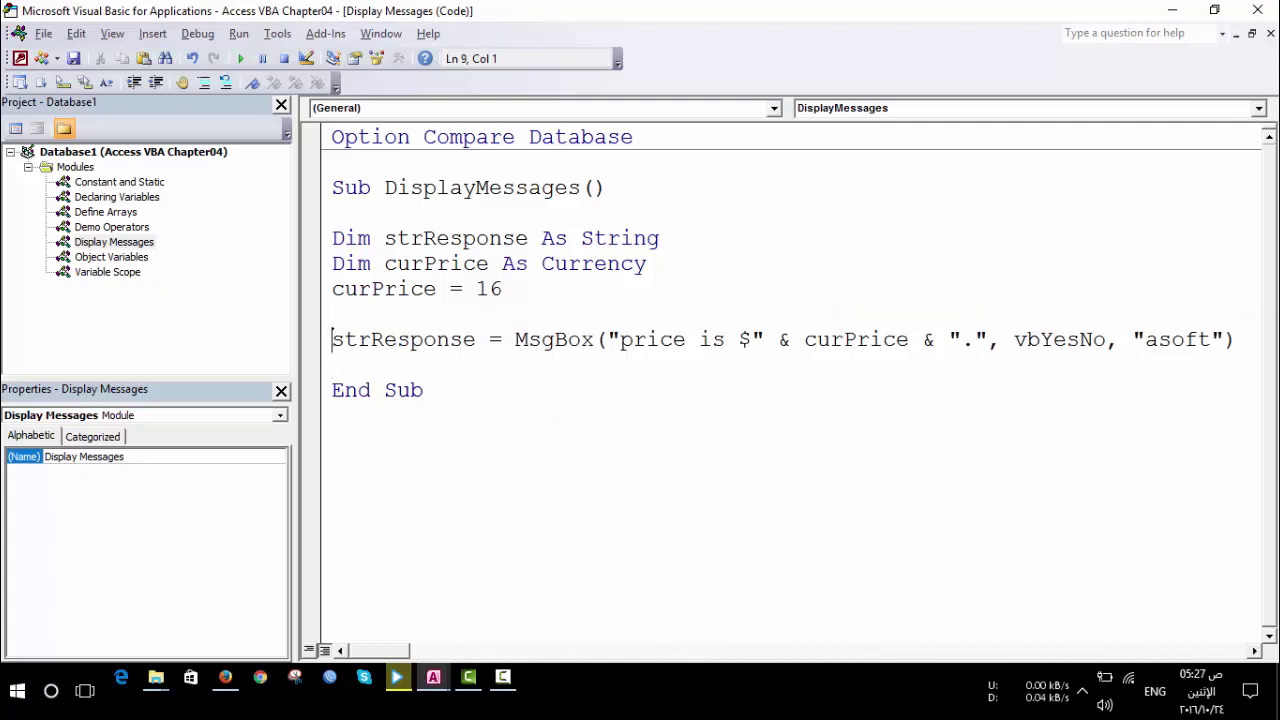
type("if")
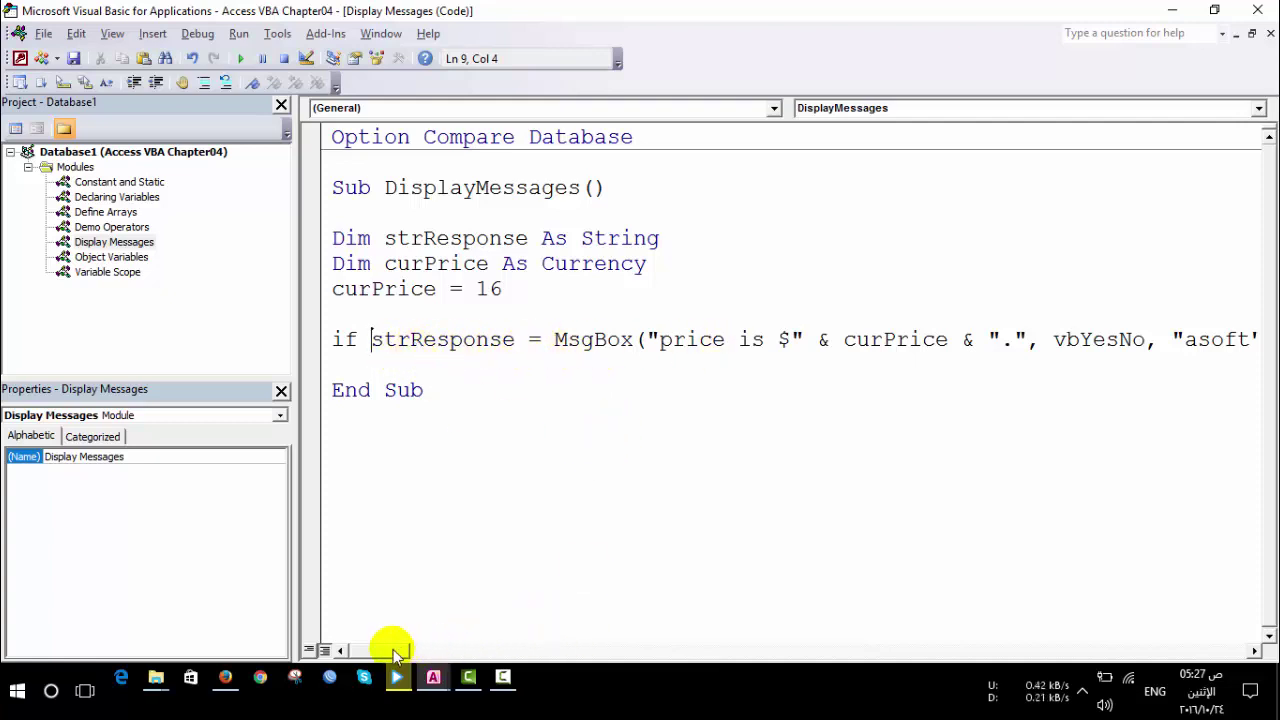
left_click_drag(396, 652, 430, 651)
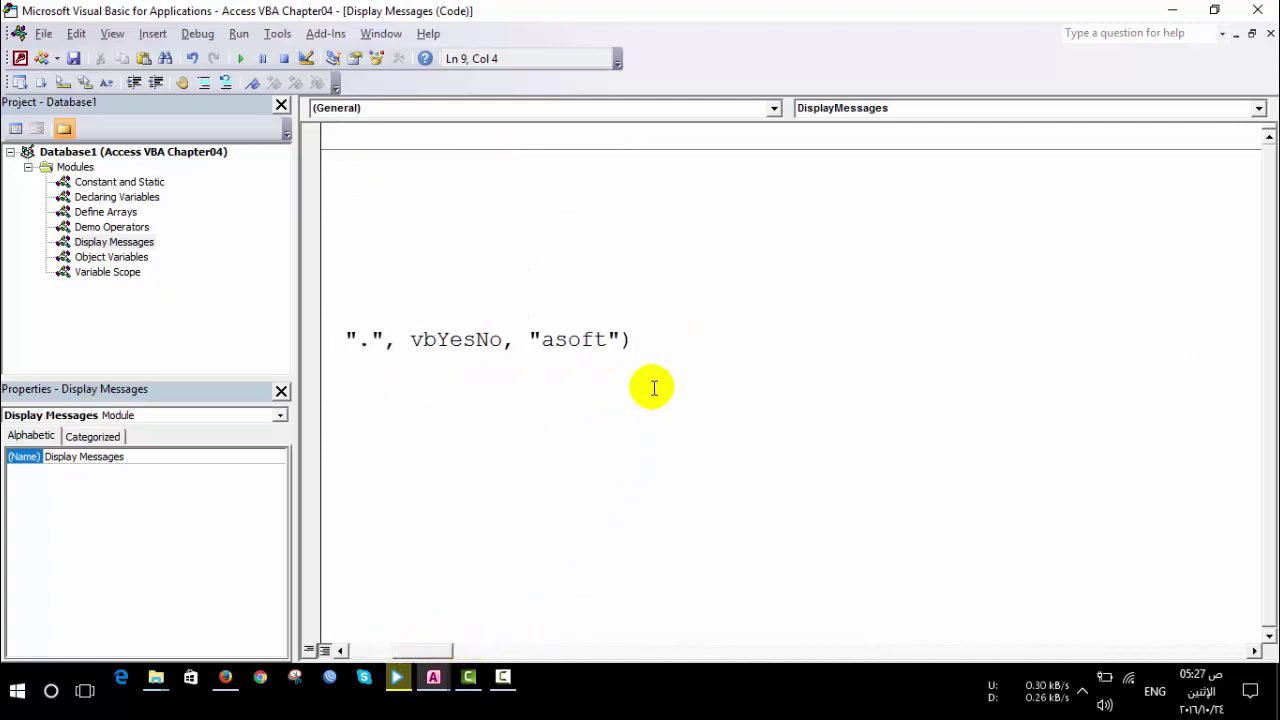
left_click(657, 339)
type("-")
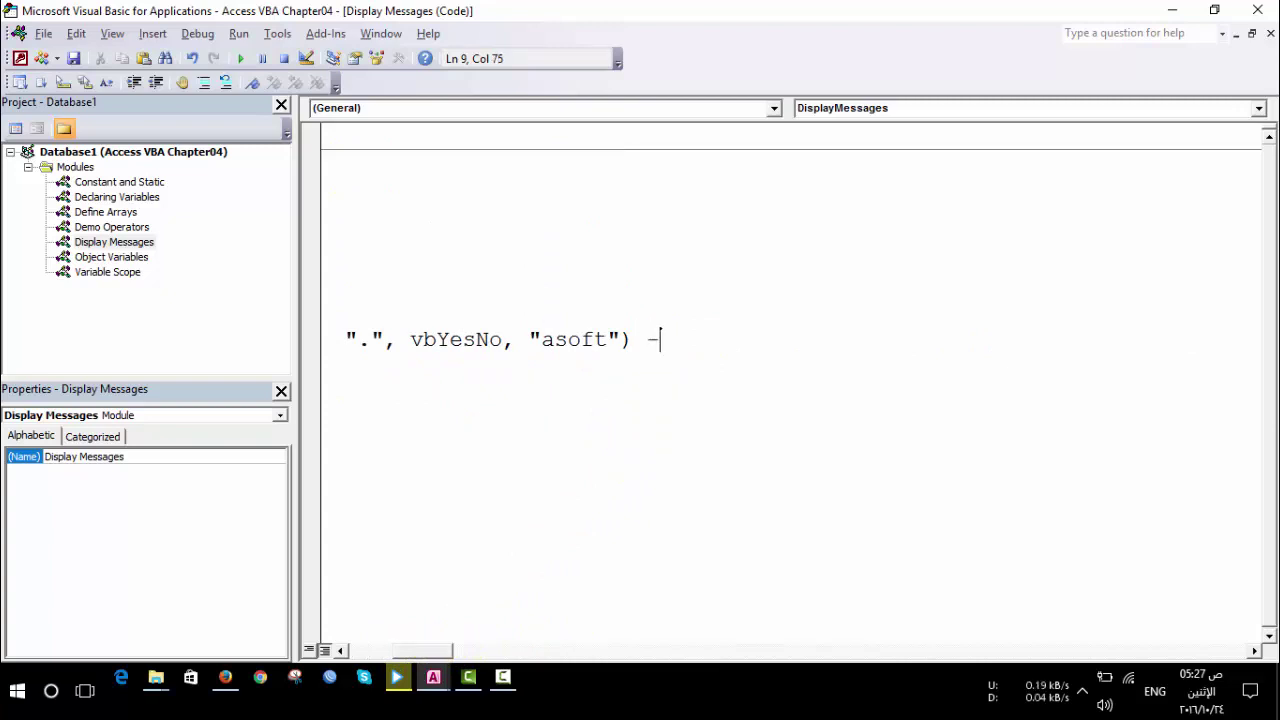
key("BackSpace")
type("=")
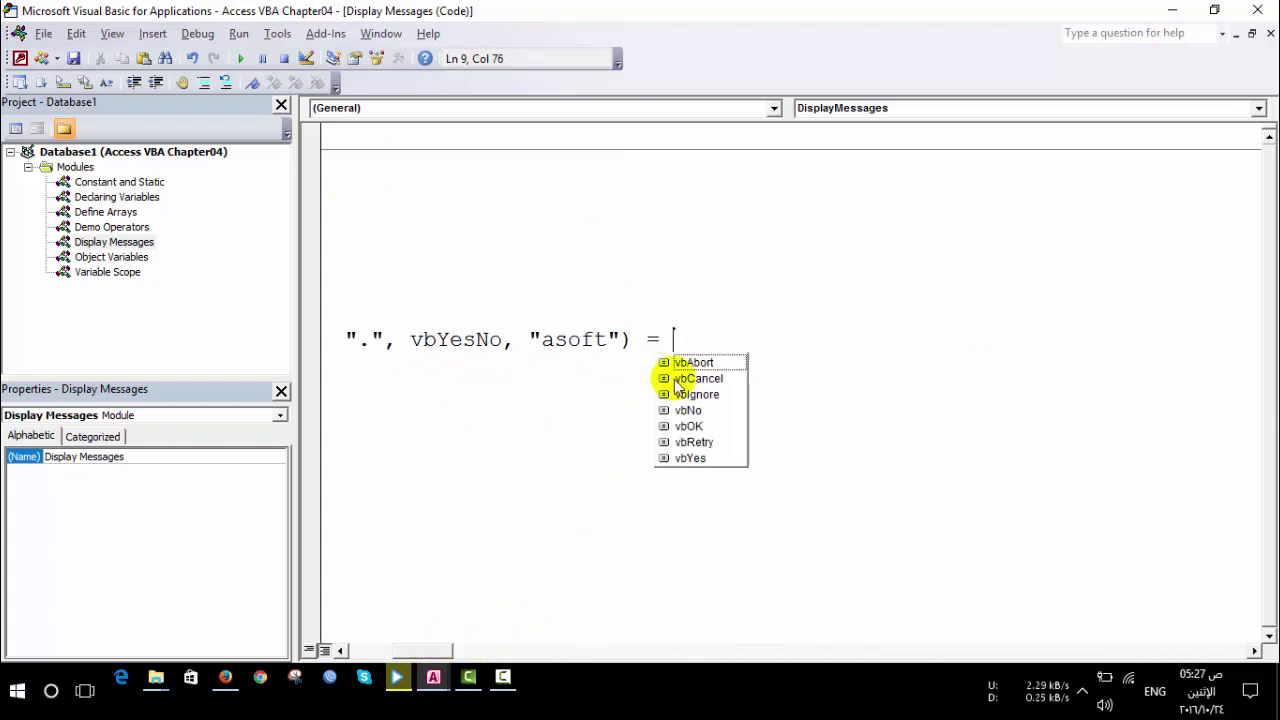
key("Down")
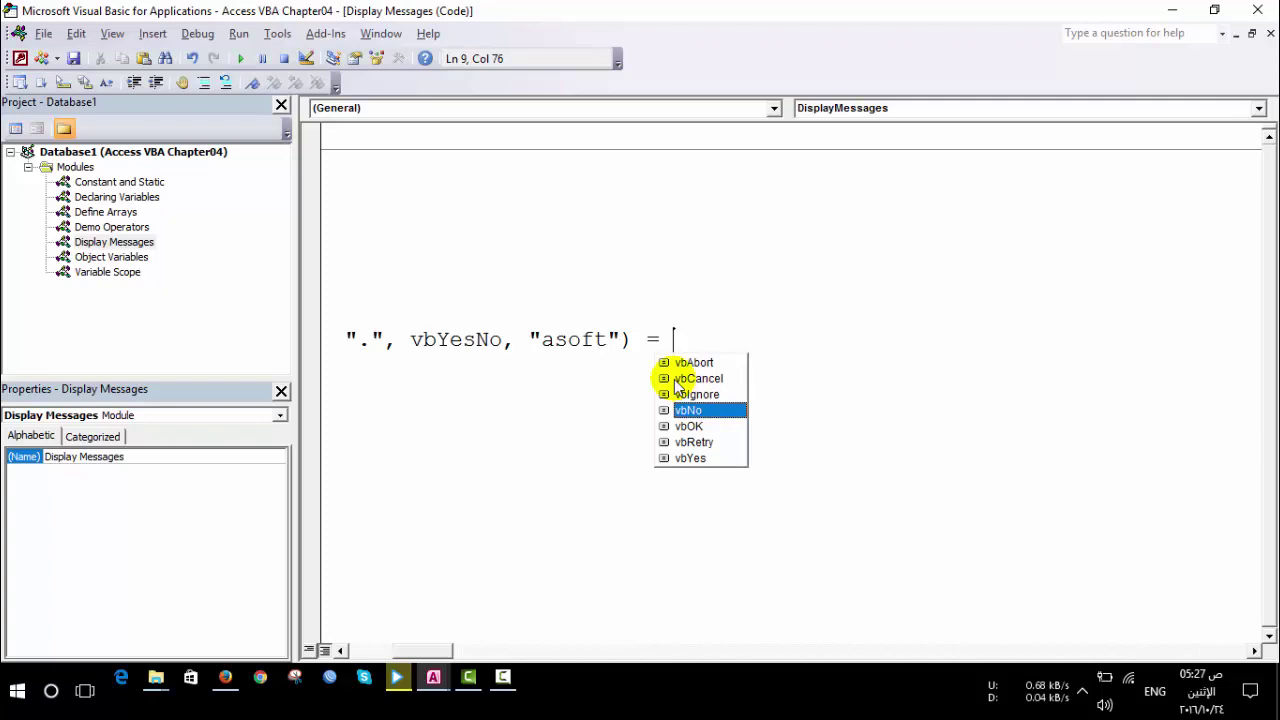
key("Down")
key("Down")
key("Down")
key("Tab")
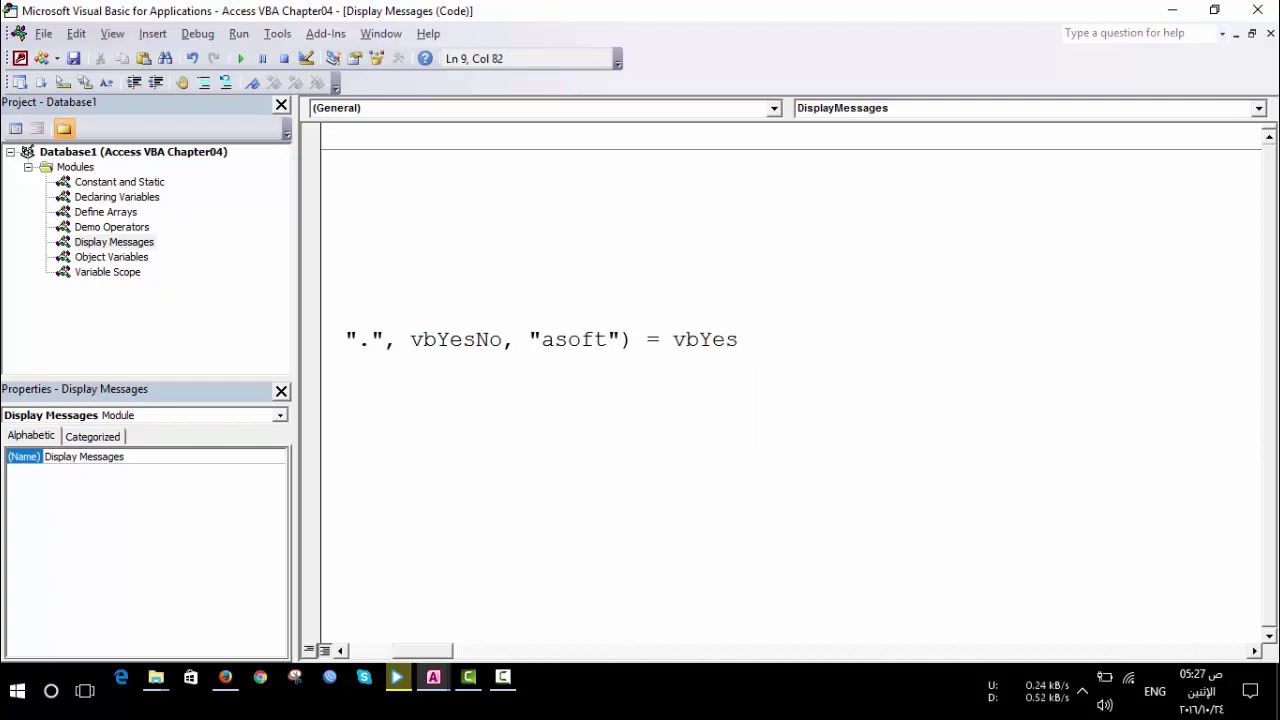
key("Return")
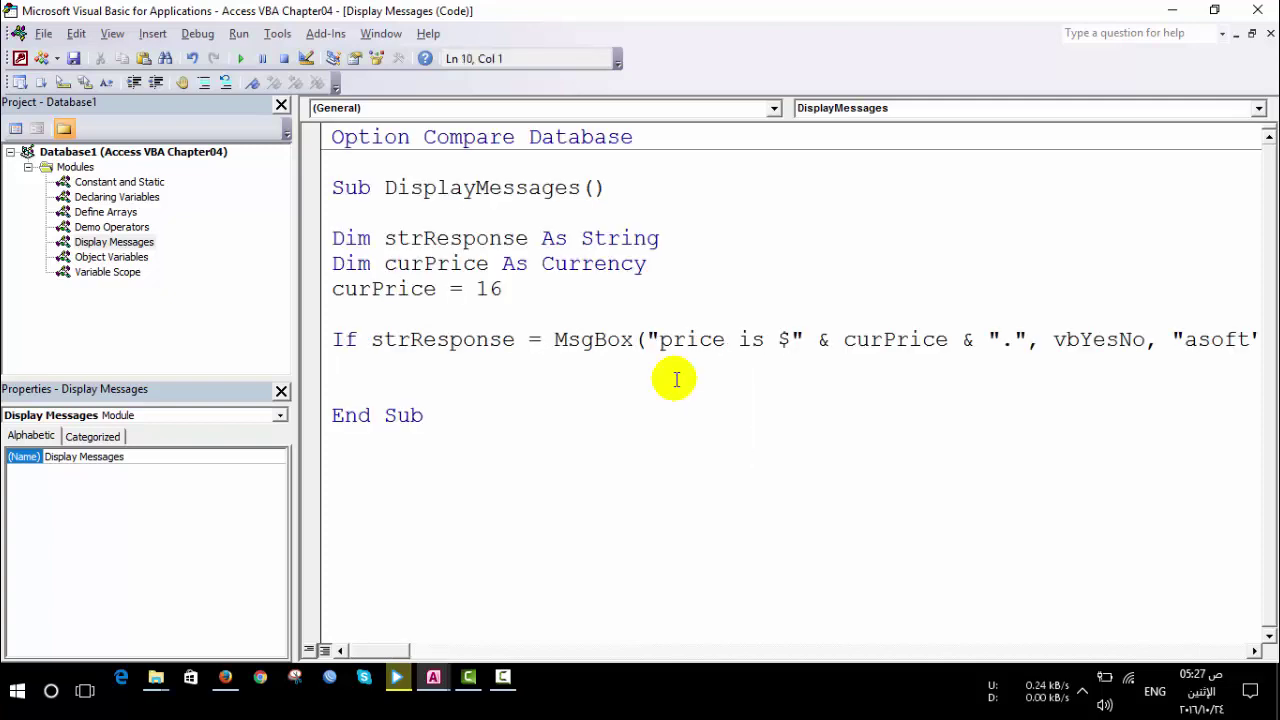
Step: Delete the If and Then keywords again, restoring the plain strResponse MsgBox assignment
double_click(345, 341)
key("Delete")
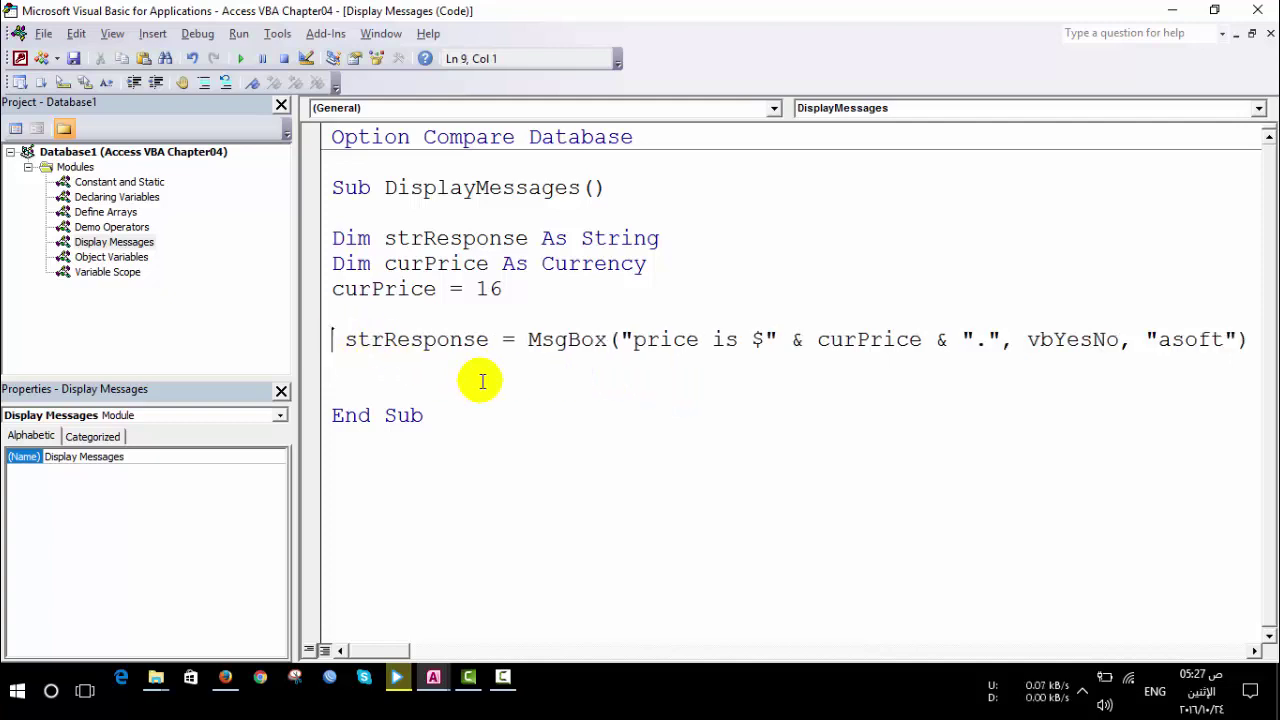
left_click_drag(378, 650, 400, 650)
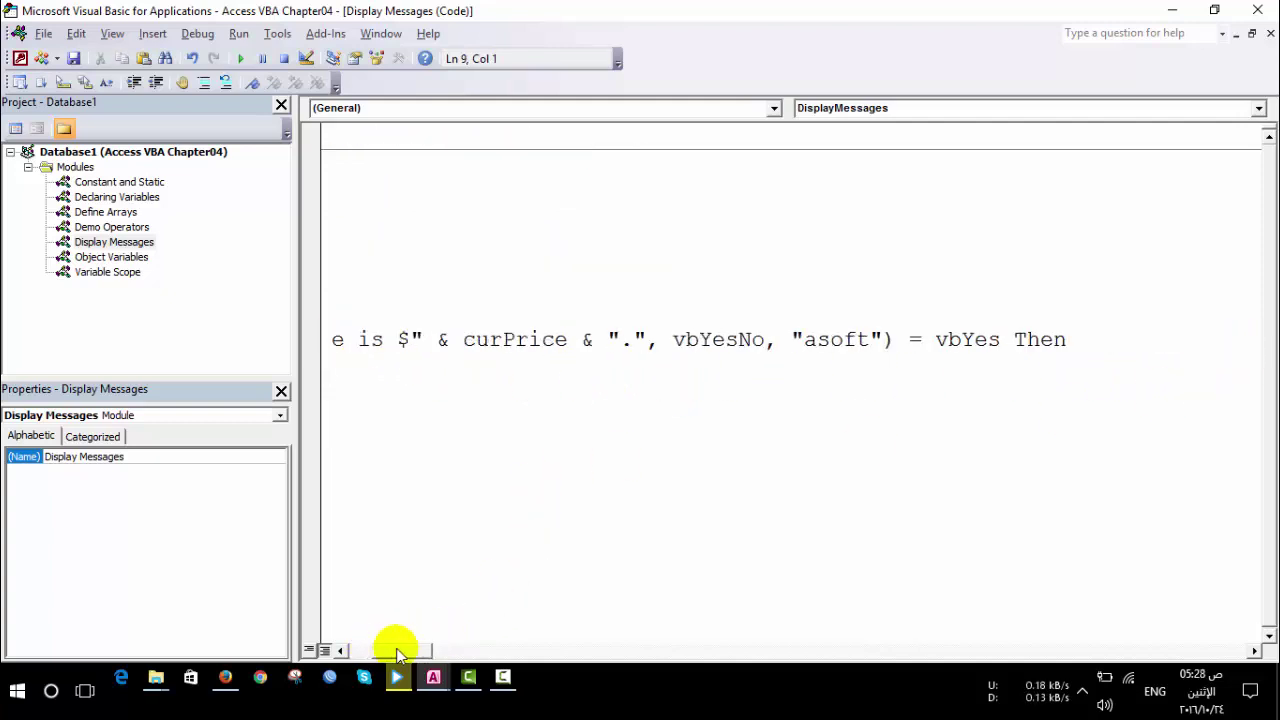
left_click_drag(1050, 340, 990, 340)
key("Delete")
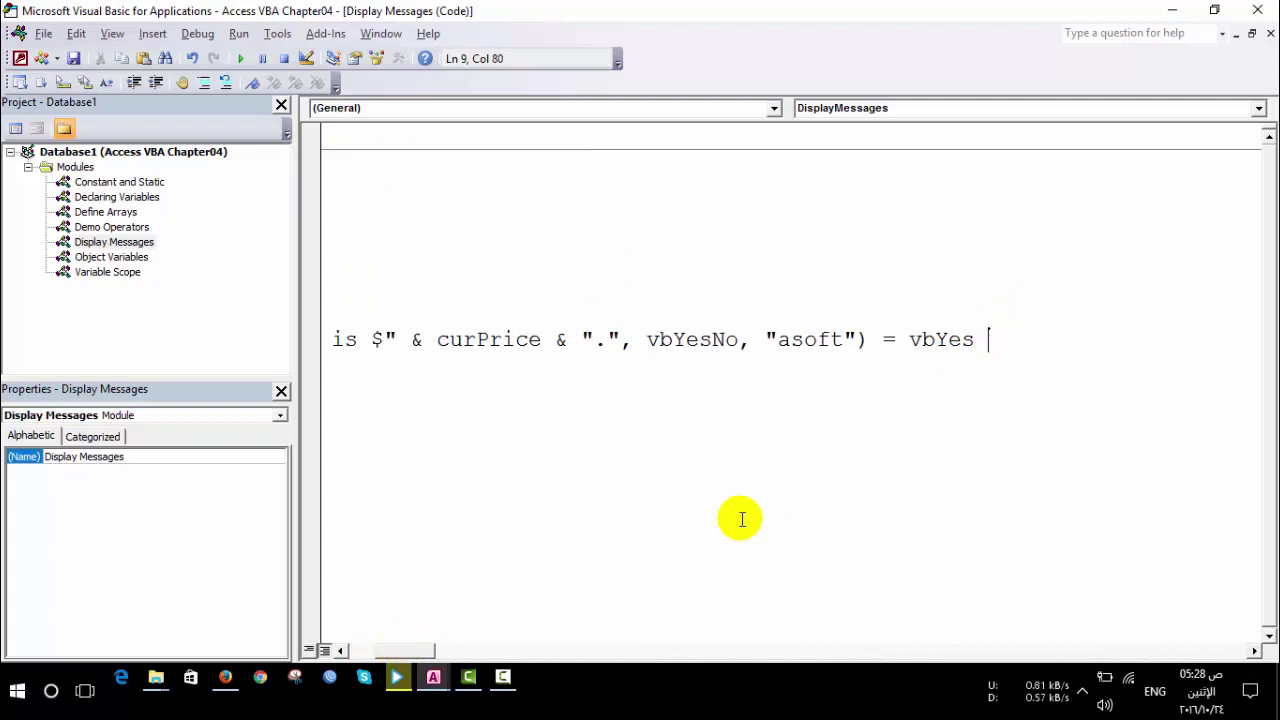
key("BackSpace")
left_click_drag(395, 650, 330, 650)
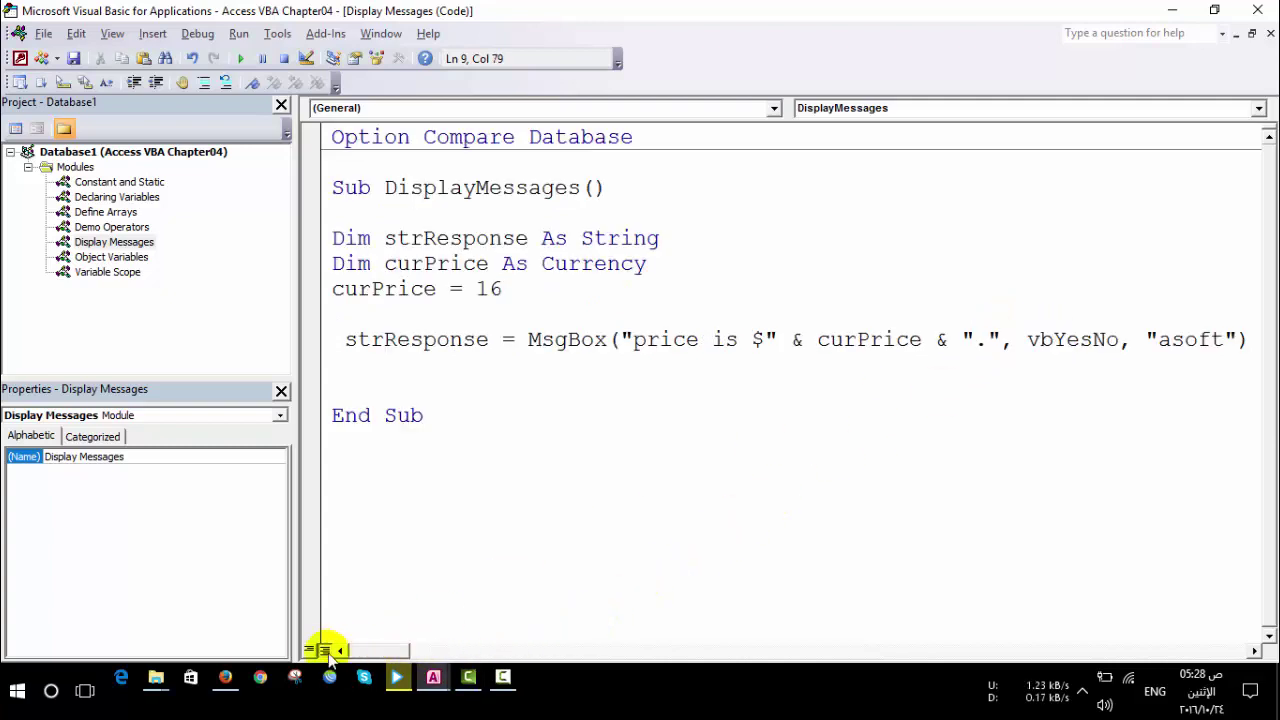
left_click(408, 390)
Step: Type 'If strResponse = vbYes Then' with MsgBox "done" on the next line
type("if str")
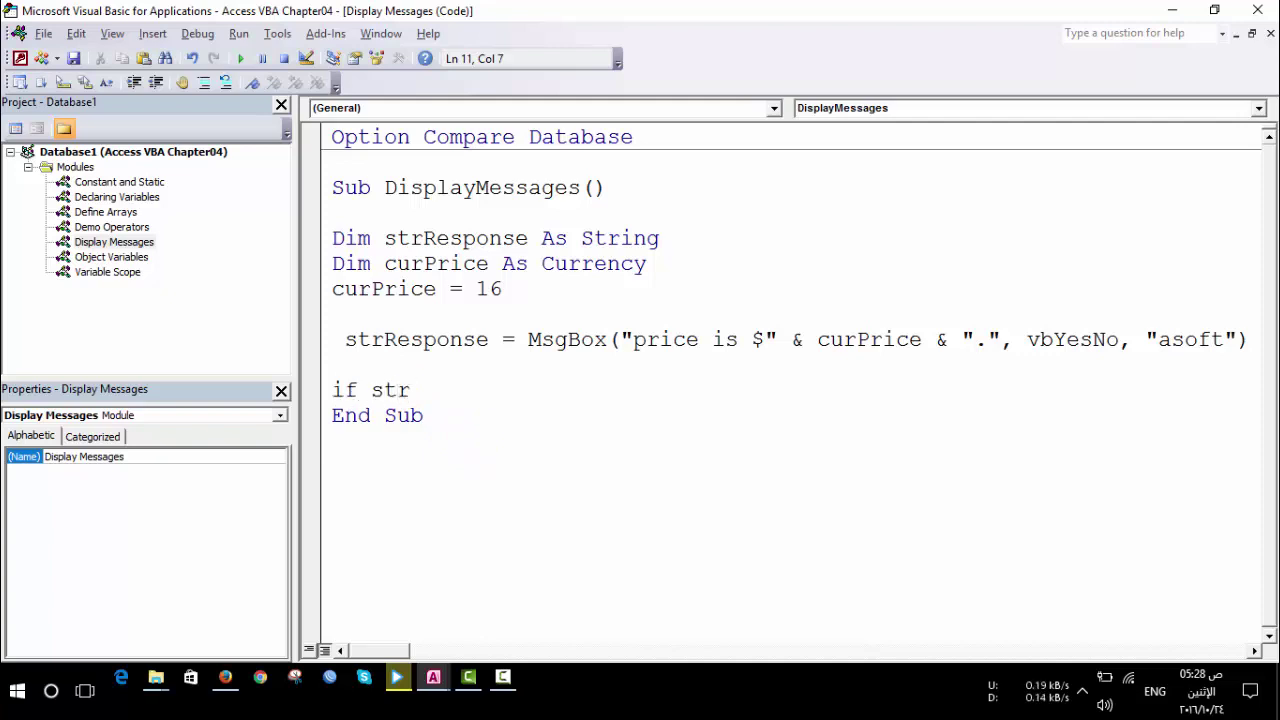
type("response = vbyes")
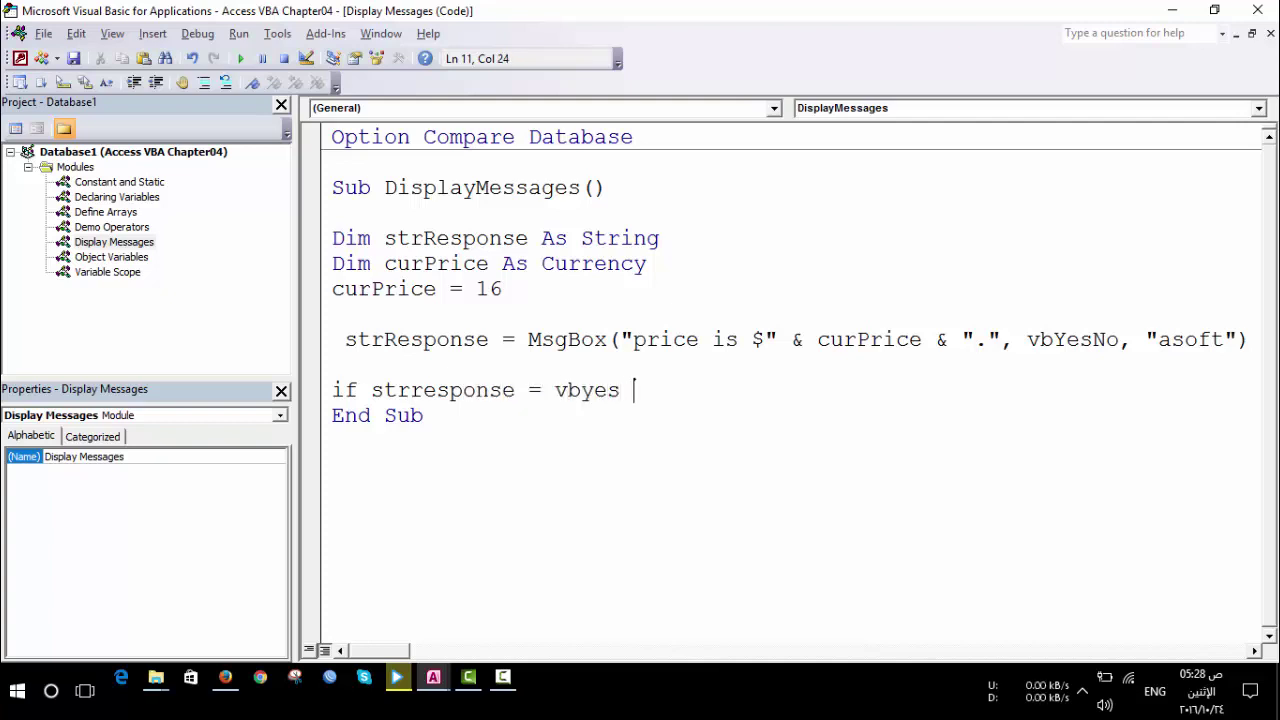
type("then")
key("Return")
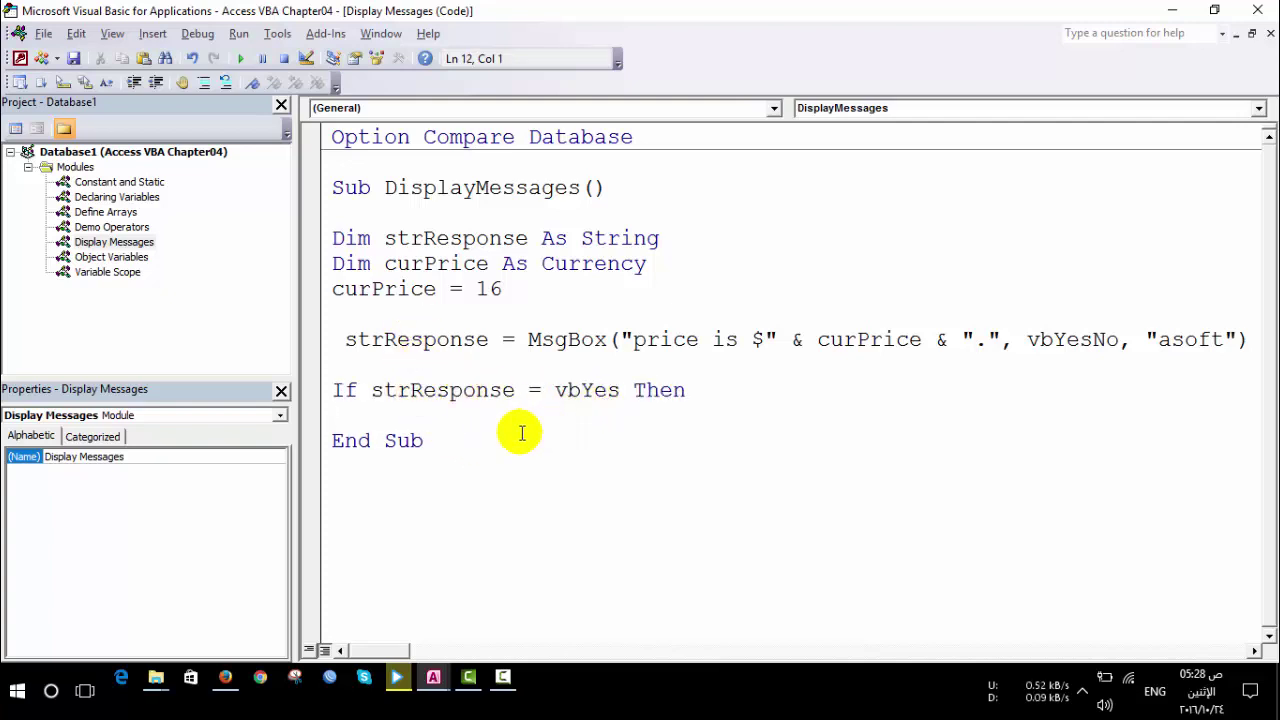
type("msg")
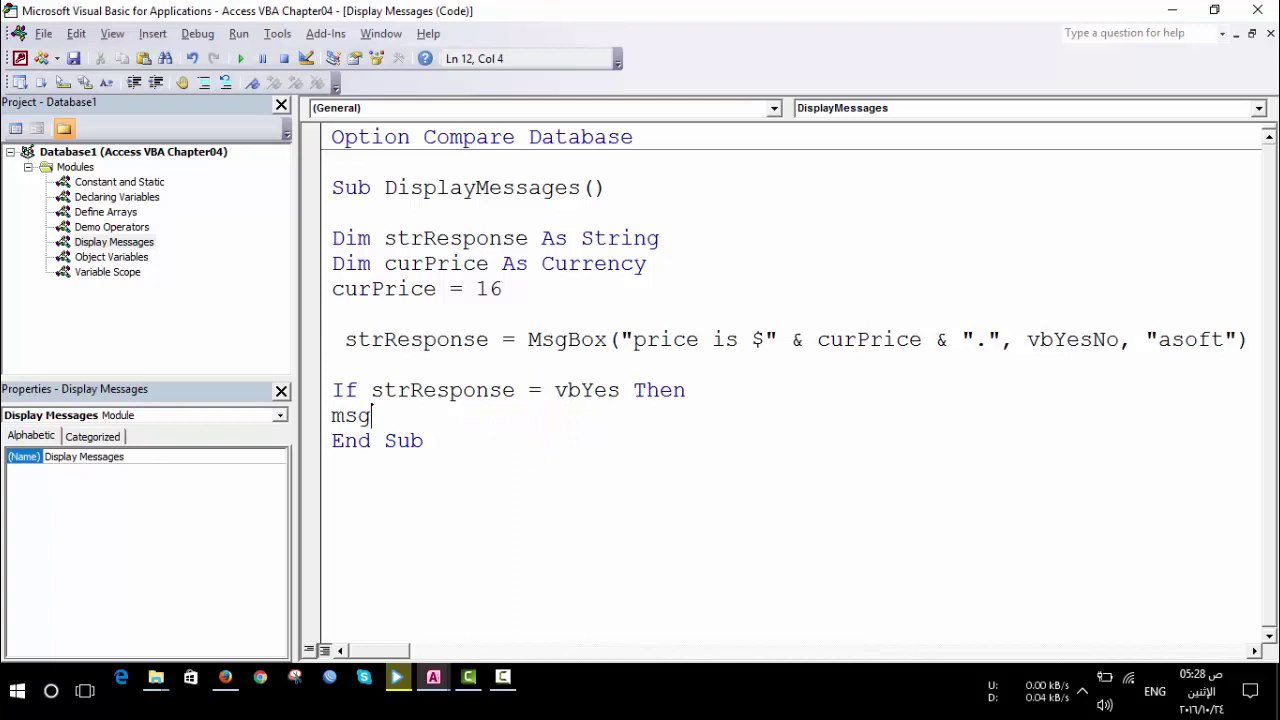
type("box \"\"")
key("Left")
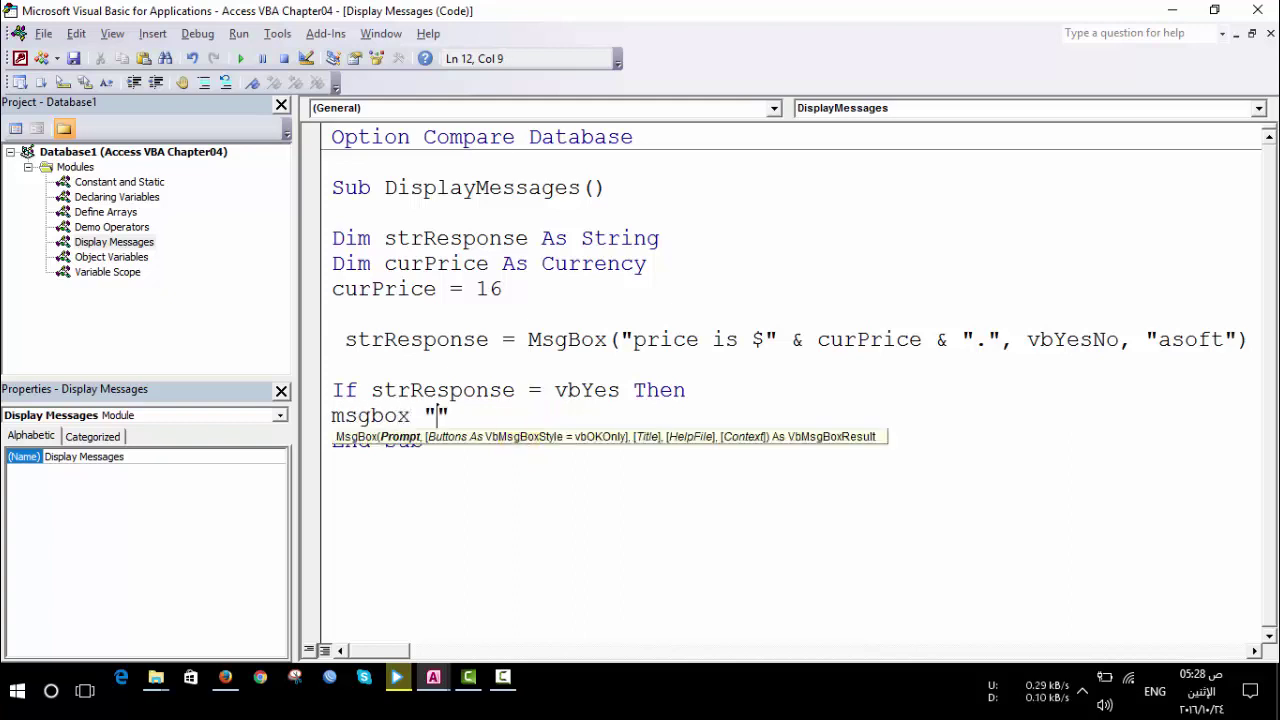
type("done")
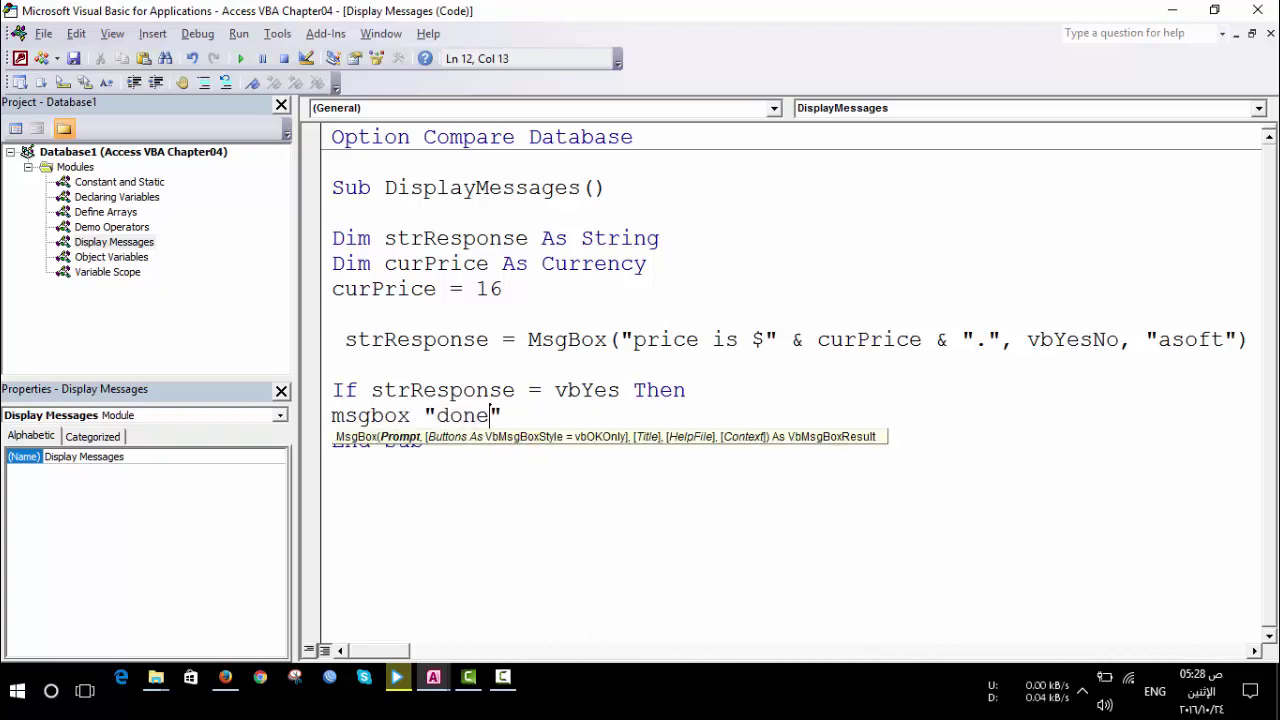
Step: Close the block with End If after briefly trying an Else line
left_click(523, 437)
left_click(523, 410)
key("Return")
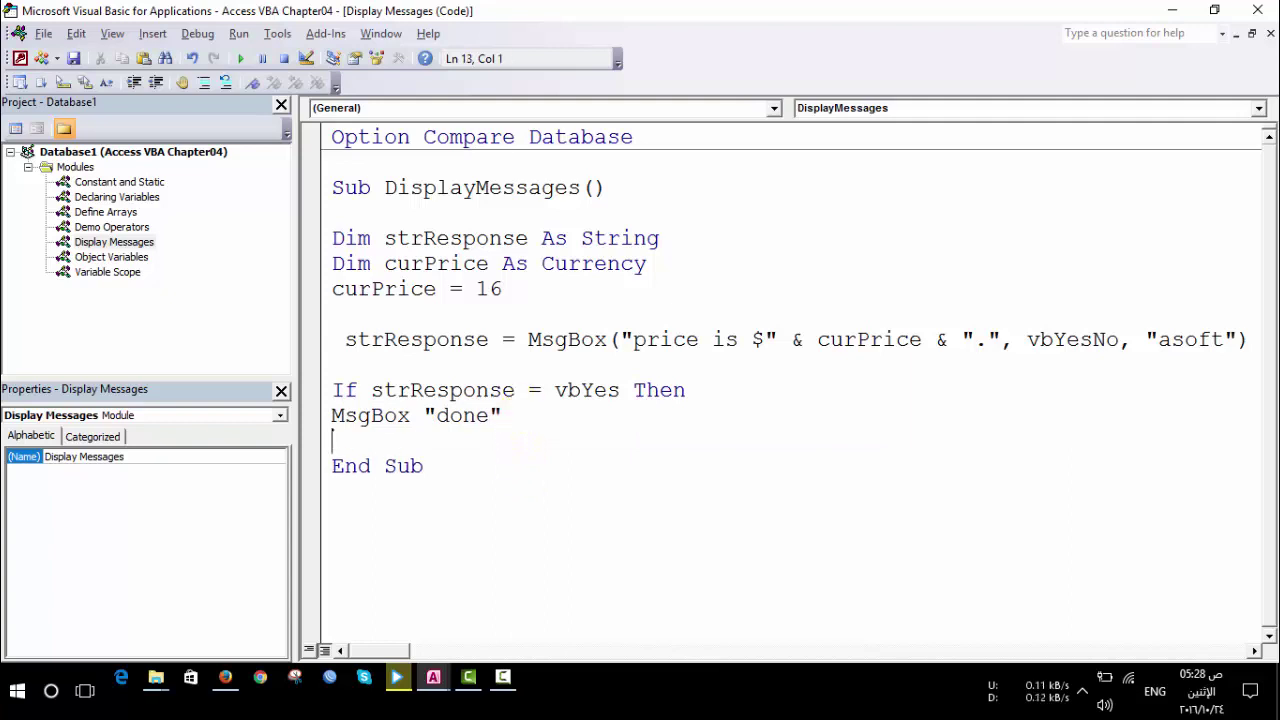
type("else")
key("Return")
key("BackSpace")
key("BackSpace")
key("BackSpace")
key("BackSpace")
type("end")
key("Return")
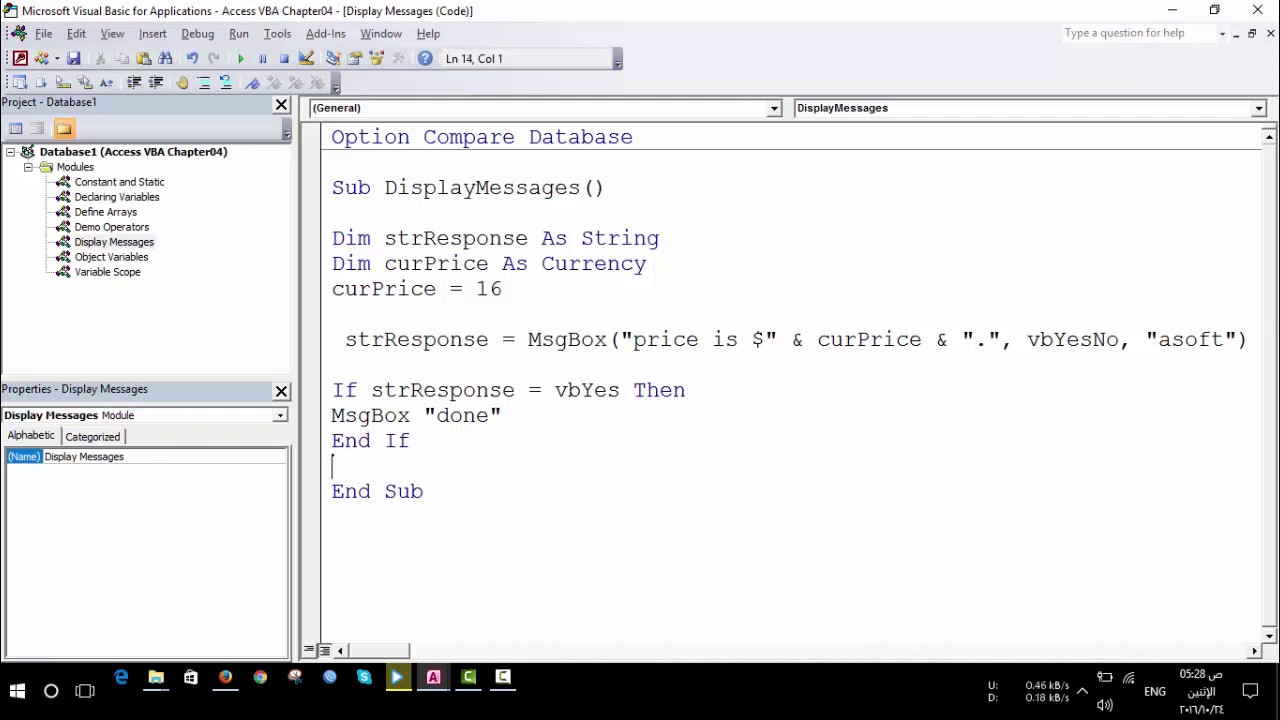
Step: Run DisplayMessages, answer Yes, inspect the type-mismatch line, and reset the paused code
key("F5")
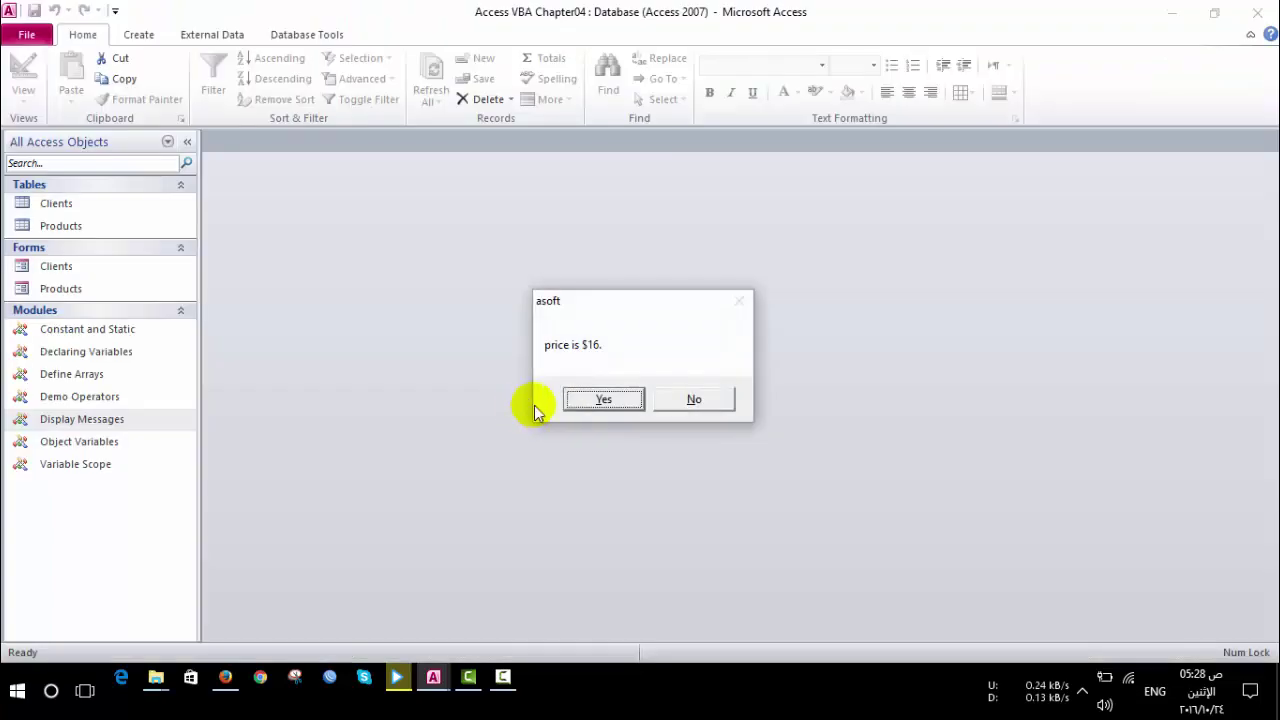
left_click(598, 402)
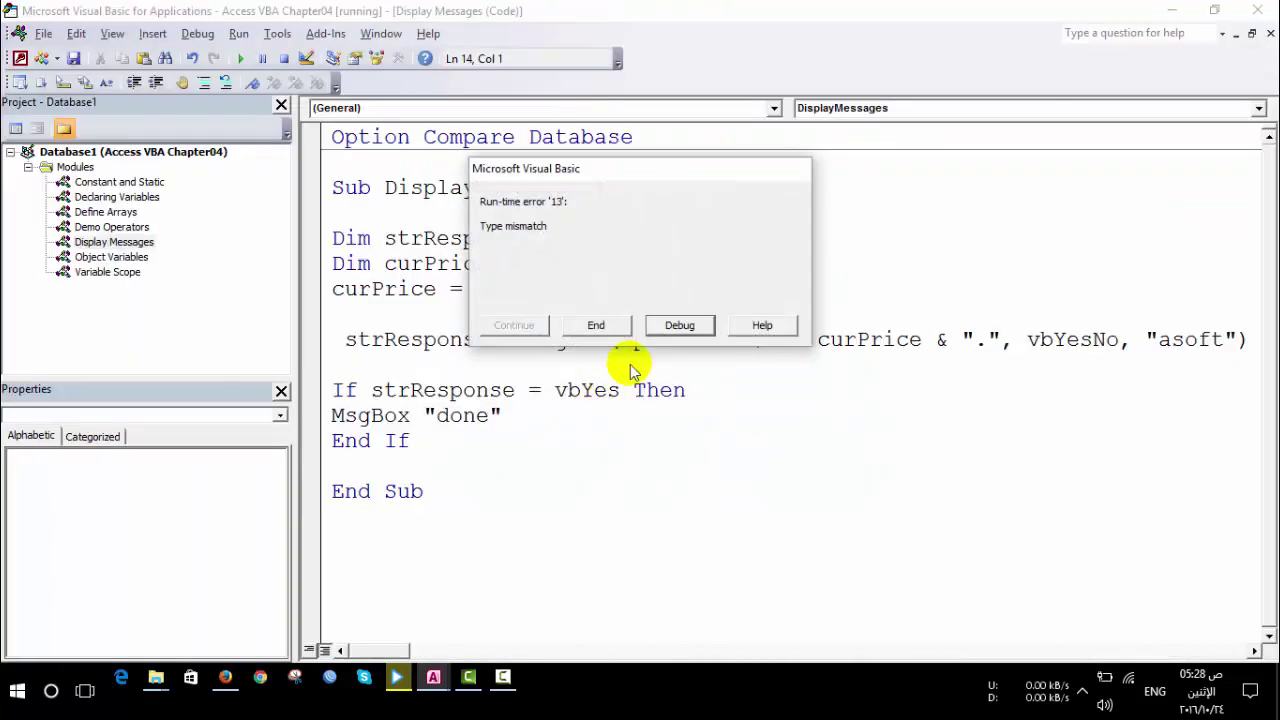
left_click(675, 330)
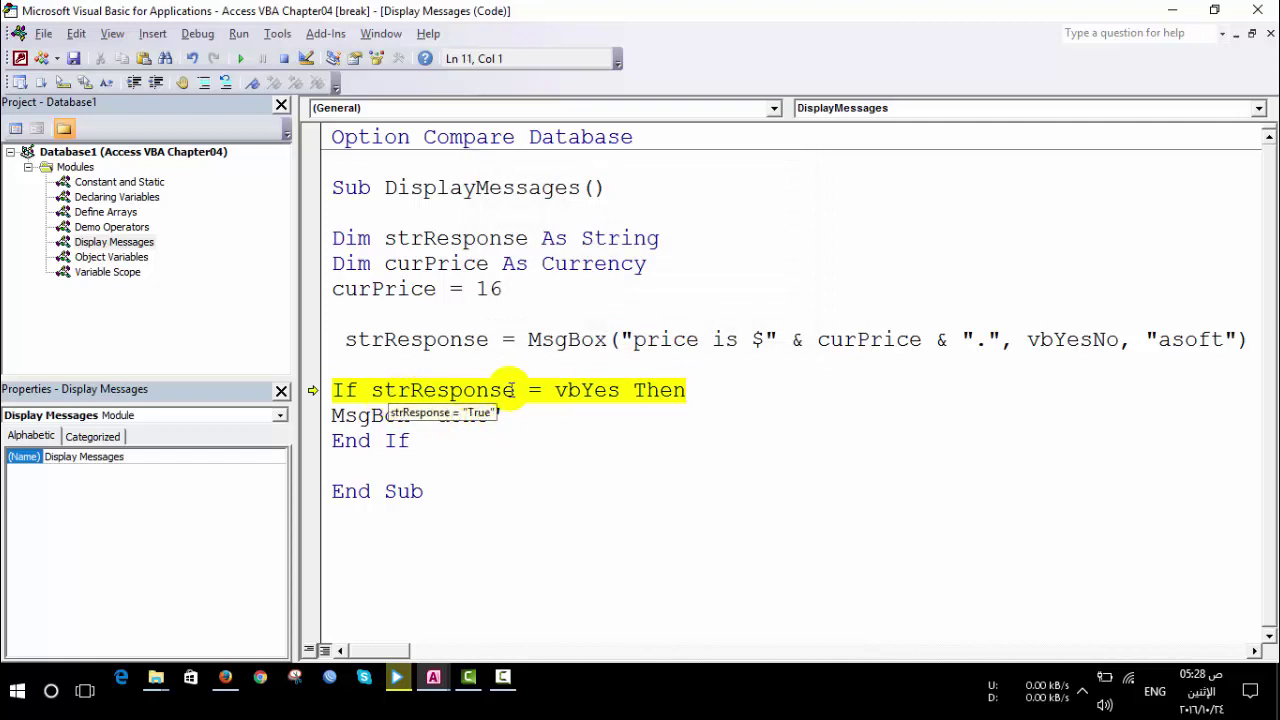
left_click(284, 58)
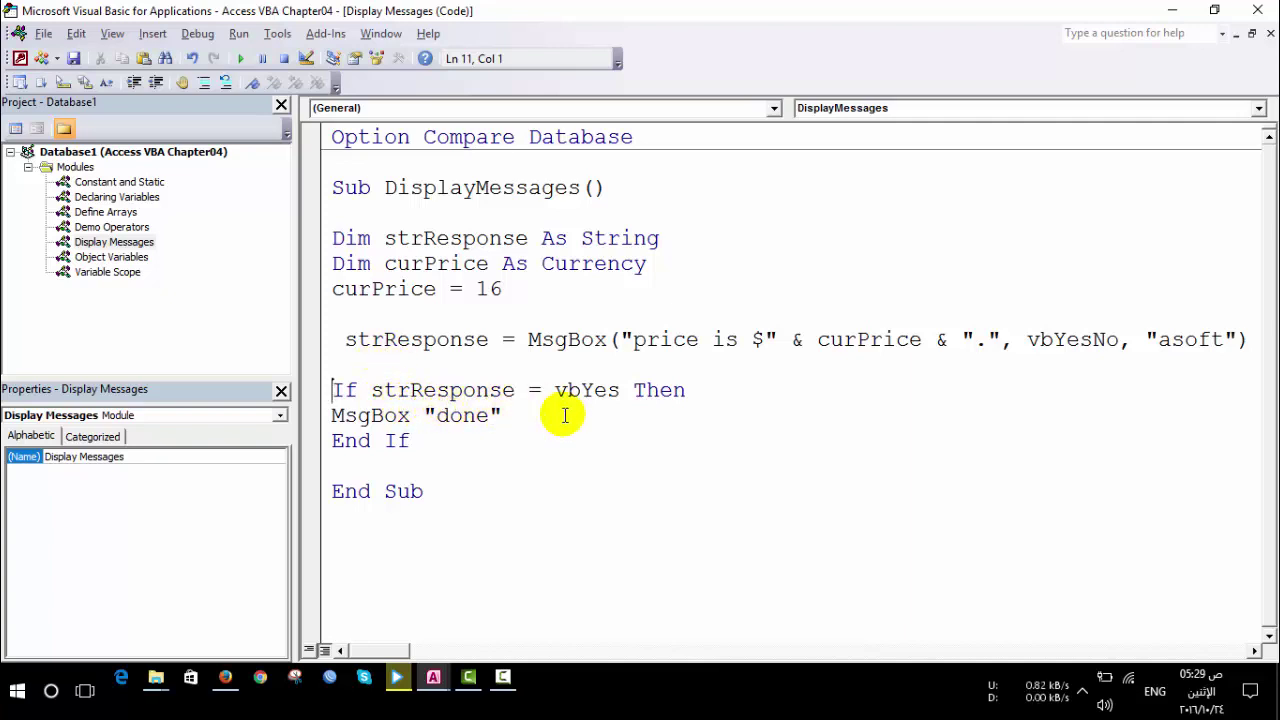
Step: Delete the stray ' = vbYes' from the end of the strResponse MsgBox line
left_click_drag(394, 651, 408, 652)
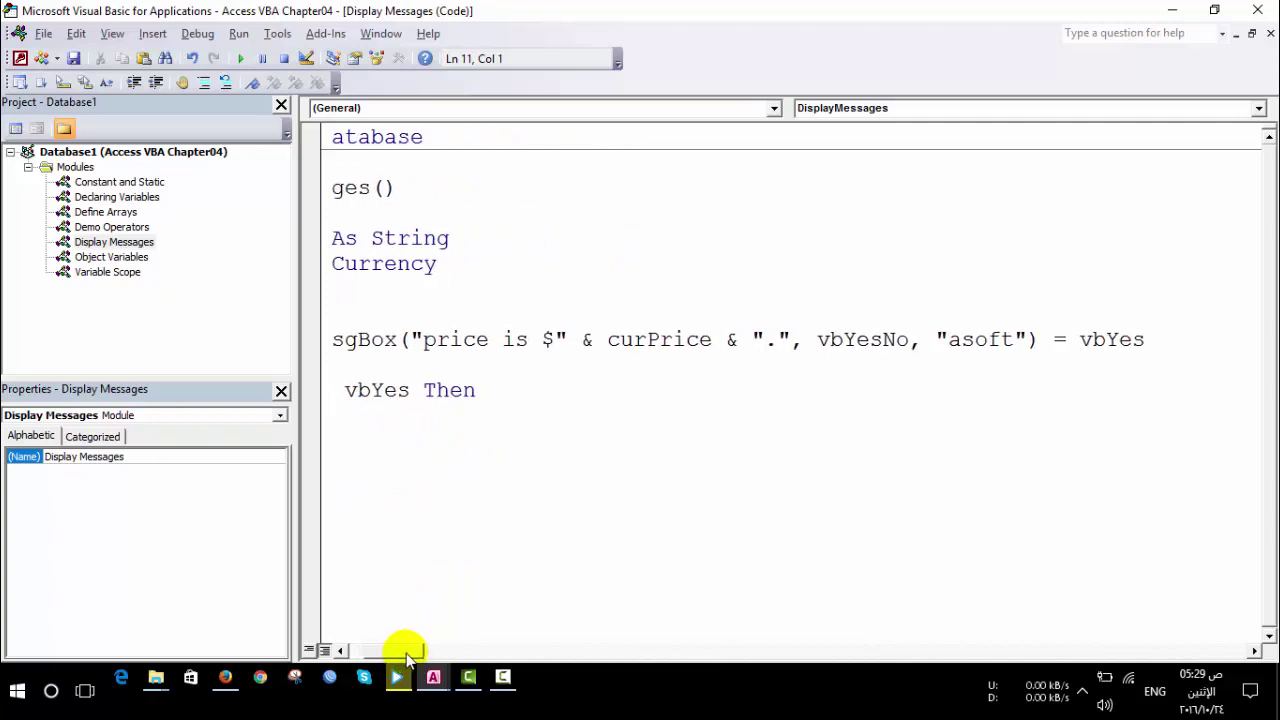
left_click_drag(408, 655, 408, 652)
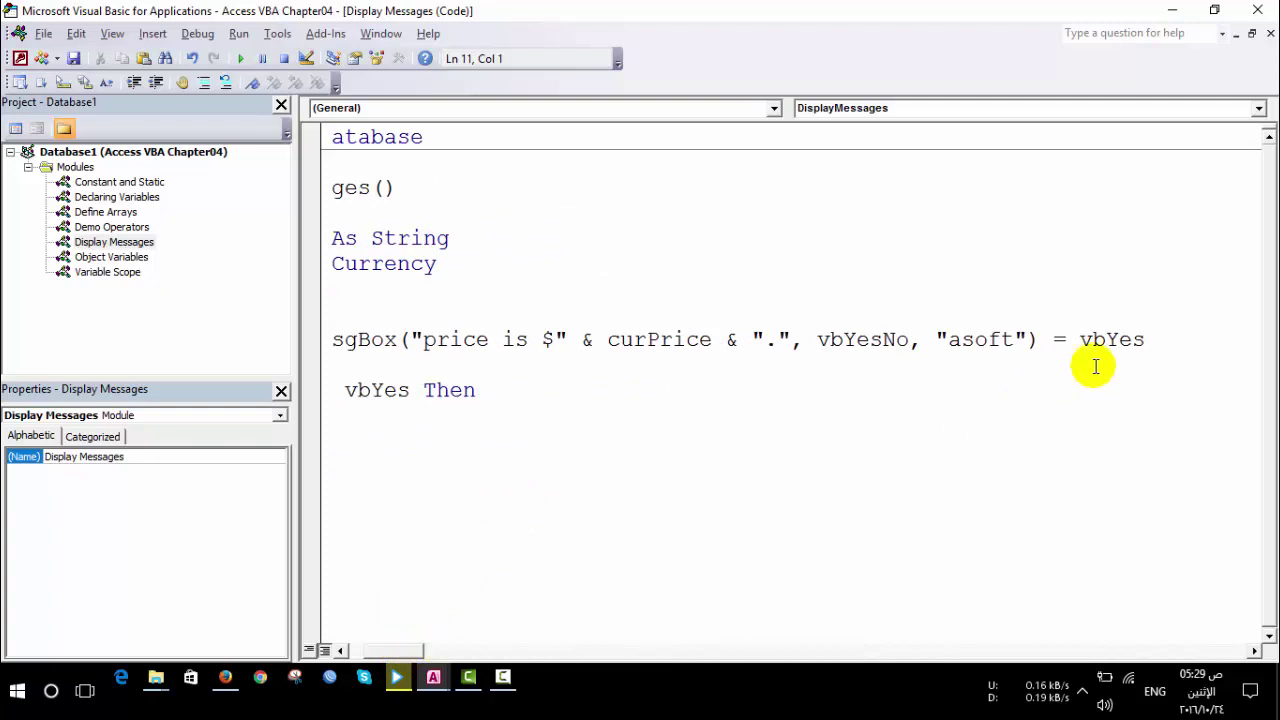
left_click_drag(1045, 342, 1150, 342)
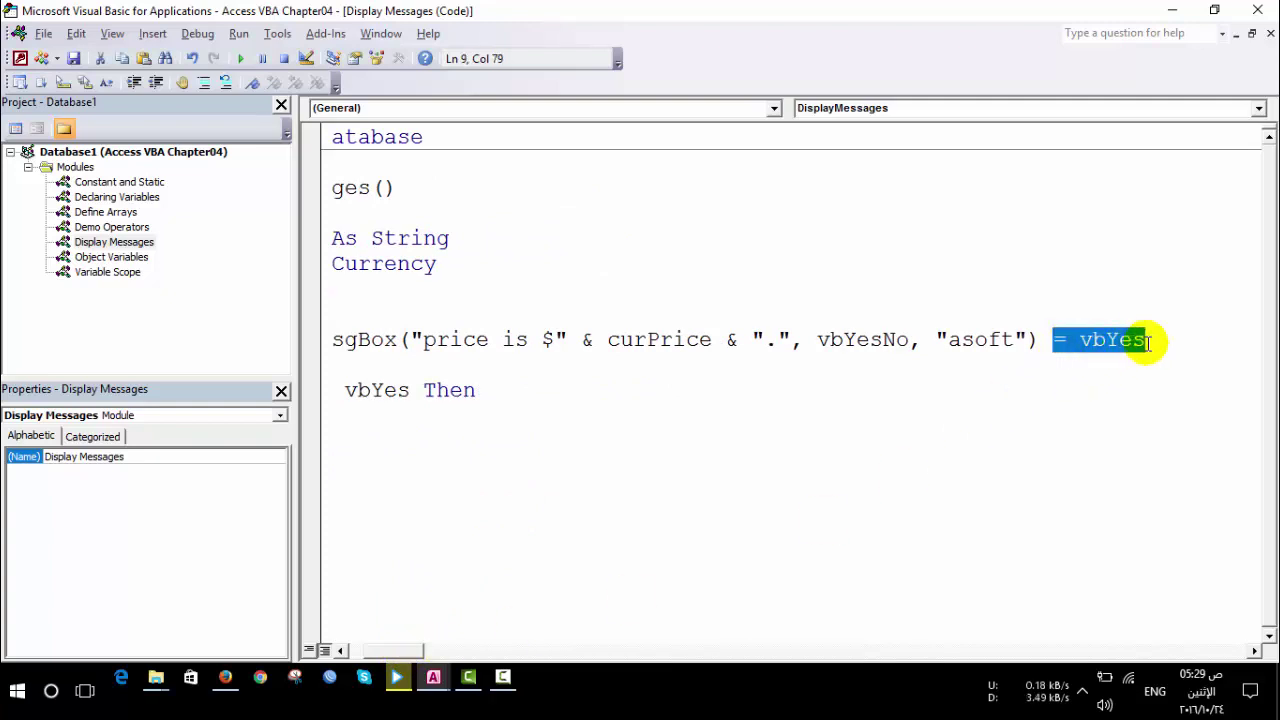
key("Delete")
left_click_drag(420, 651, 374, 651)
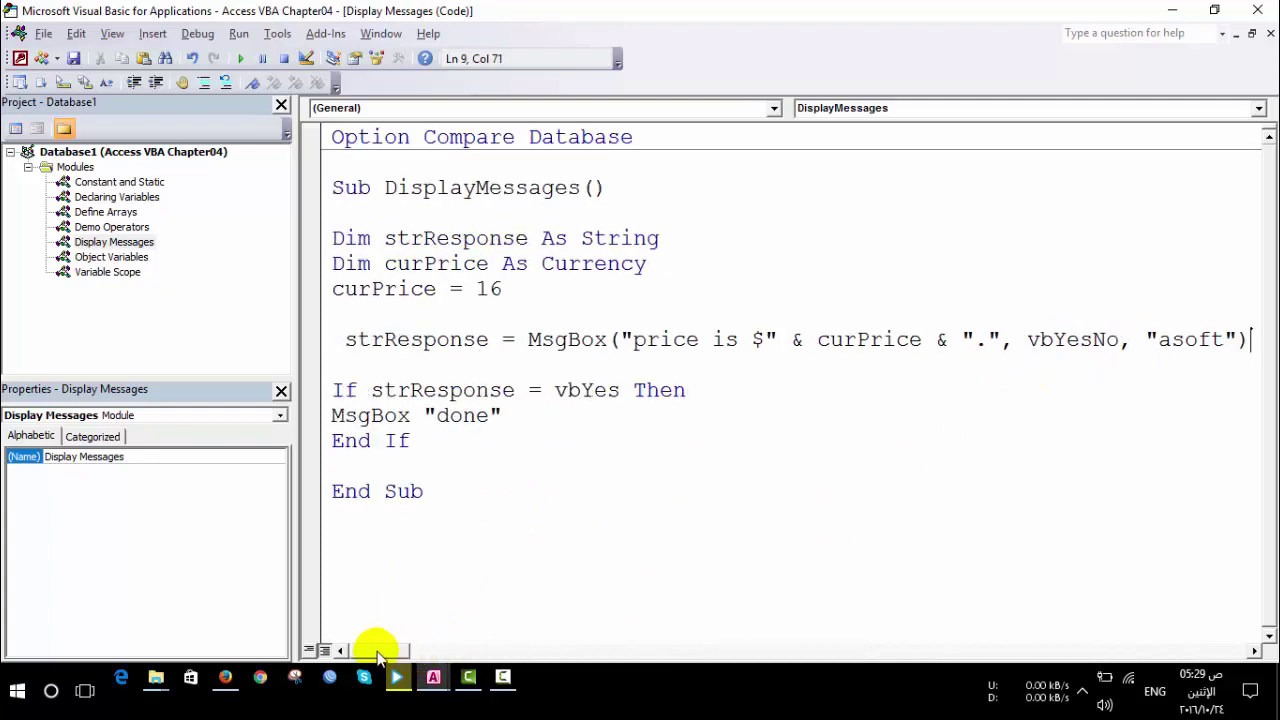
left_click(438, 390)
Step: Run DisplayMessages, answer Yes, and dismiss the 'done' message
key("F5")
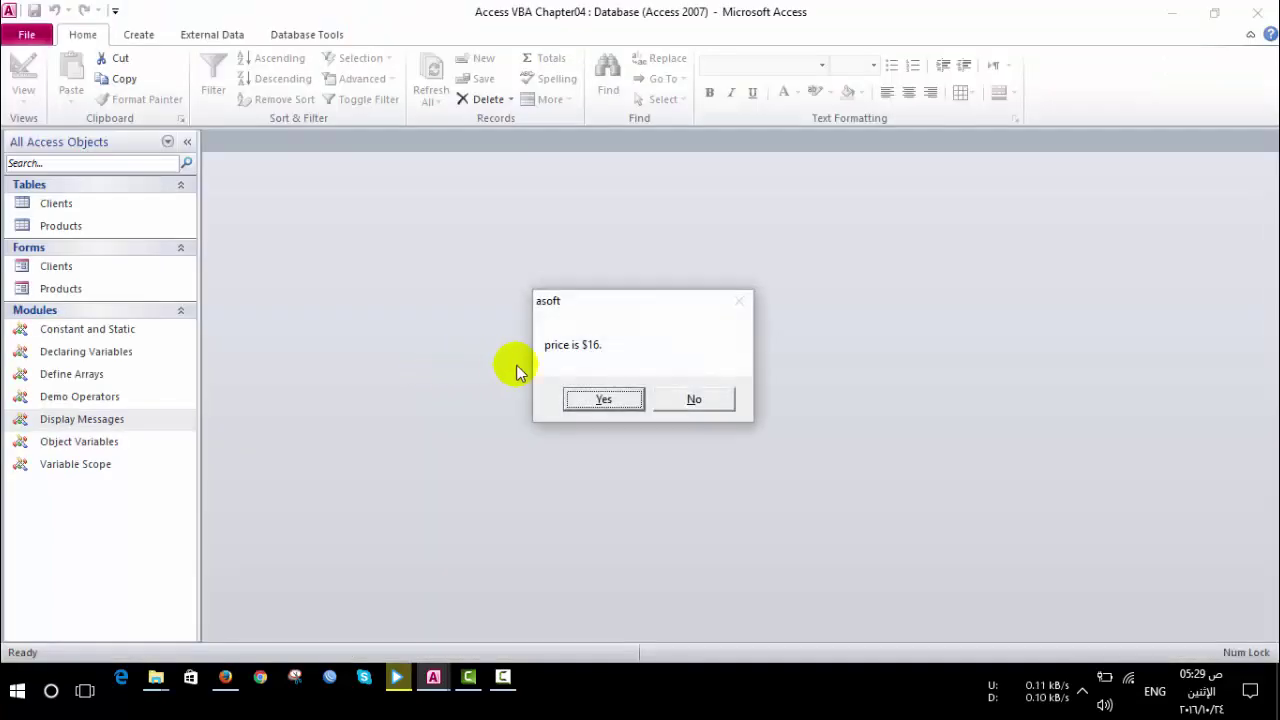
left_click(594, 402)
left_click(633, 405)
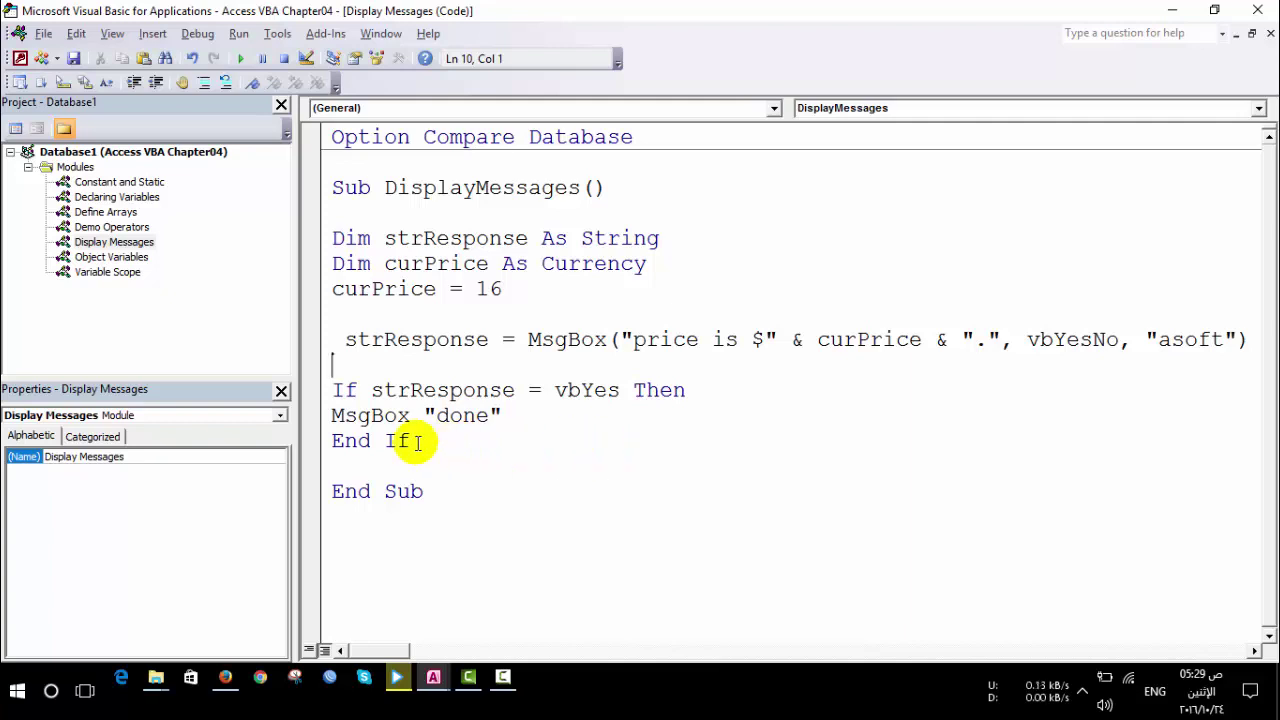
Step: Add an Else branch with MsgBox "error" before End If
left_click(333, 440)
key("Return")
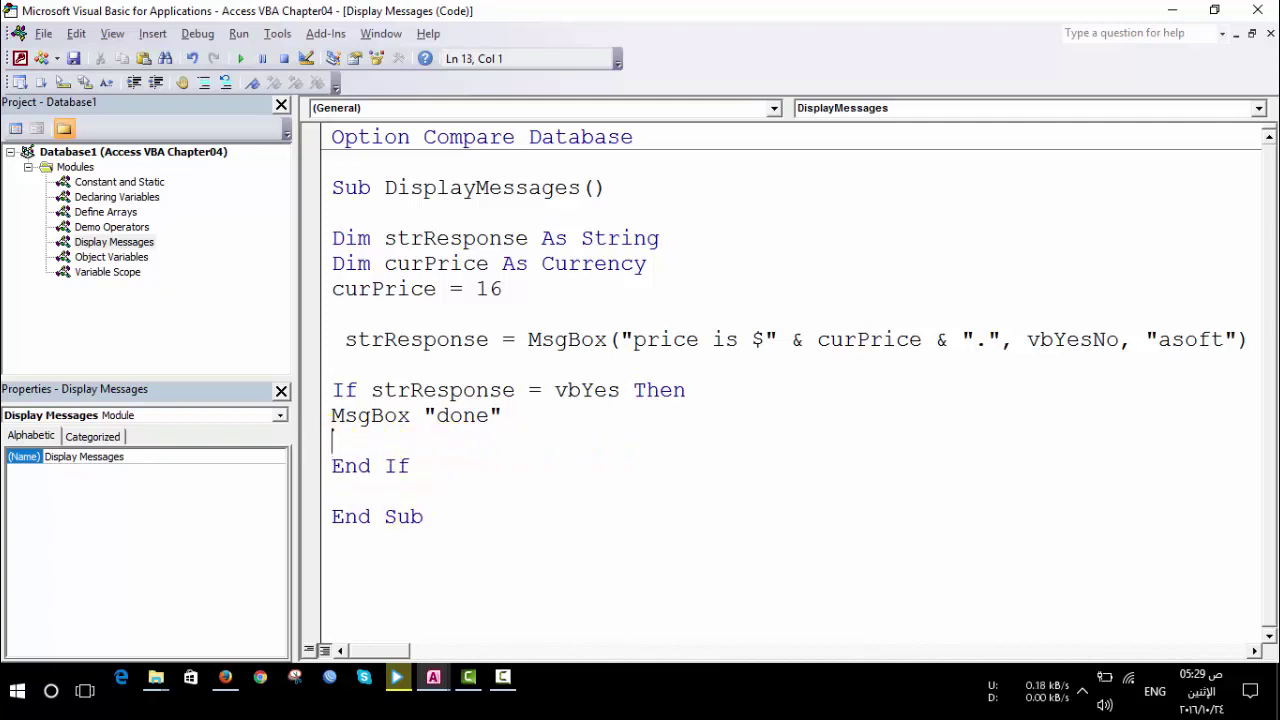
type("els")
key("Return")
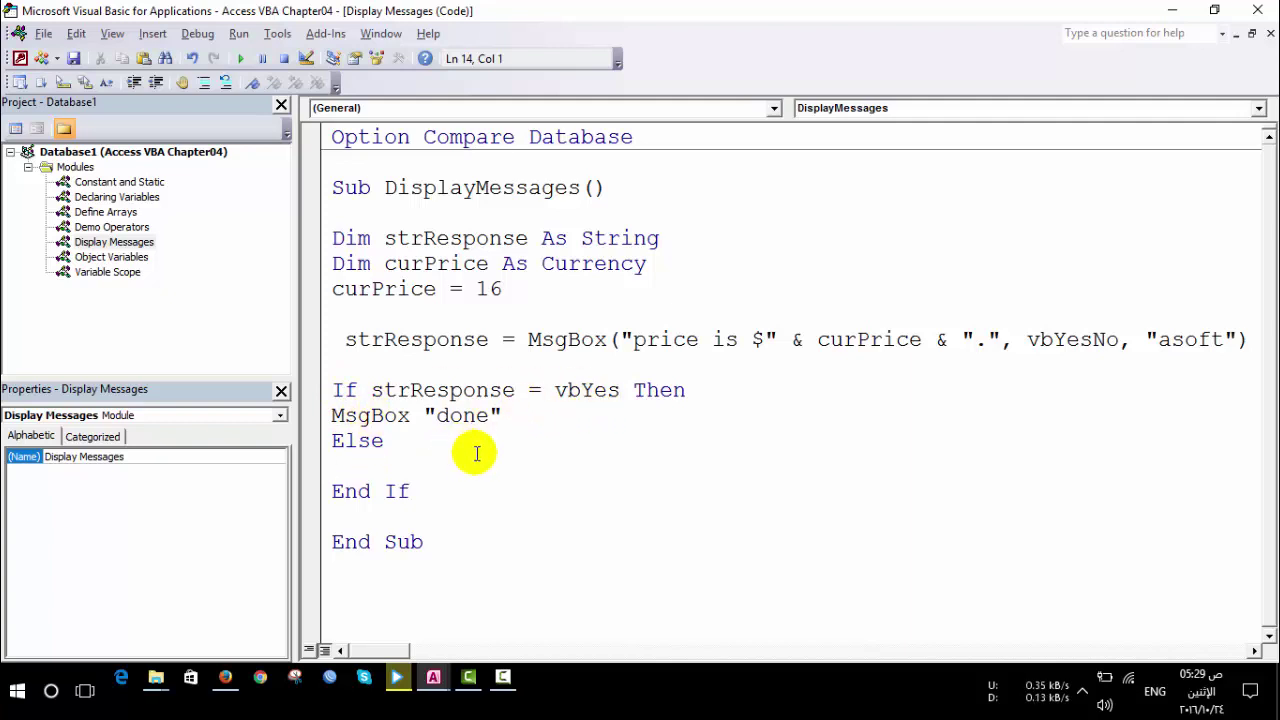
left_click_drag(620, 390, 372, 390)
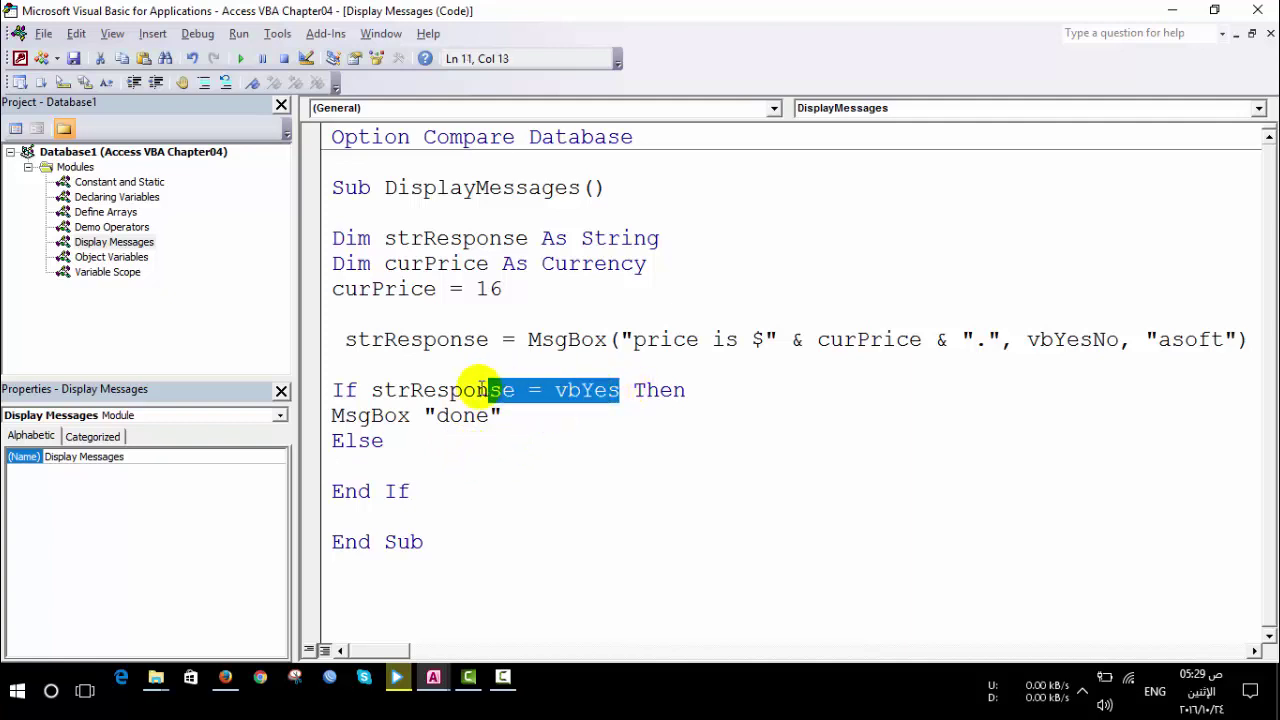
left_click(372, 458)
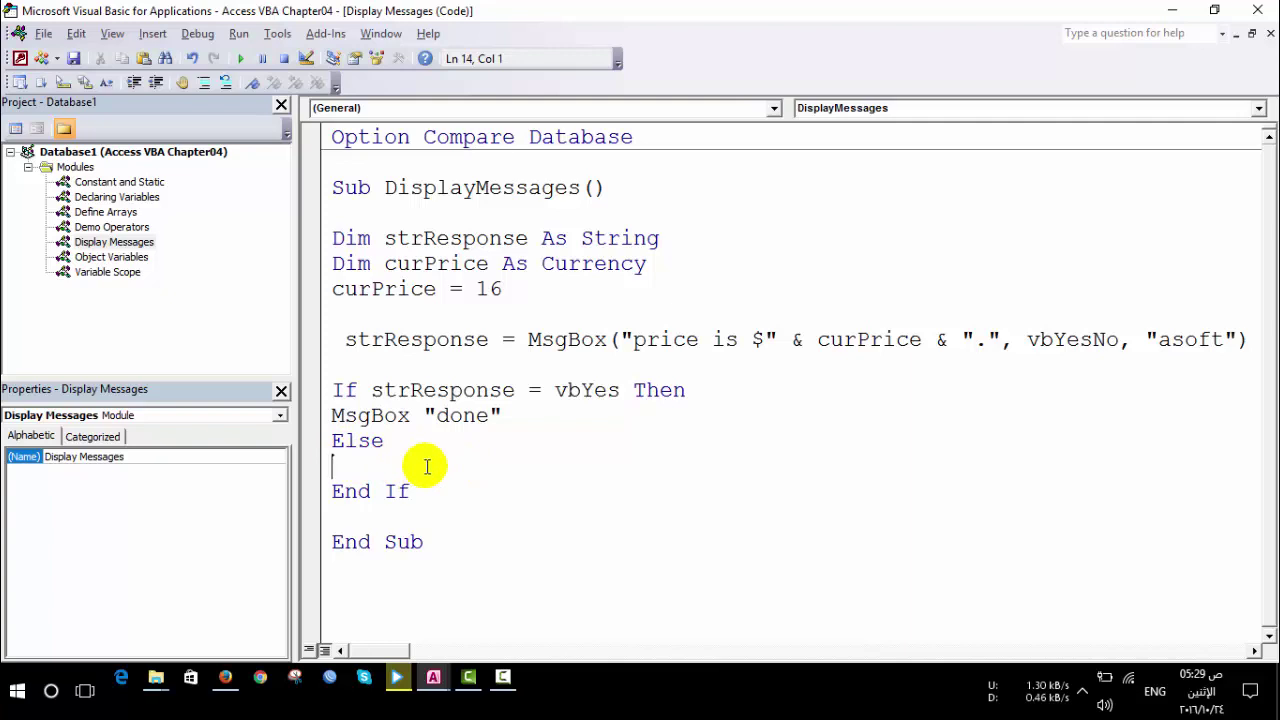
type("ms")
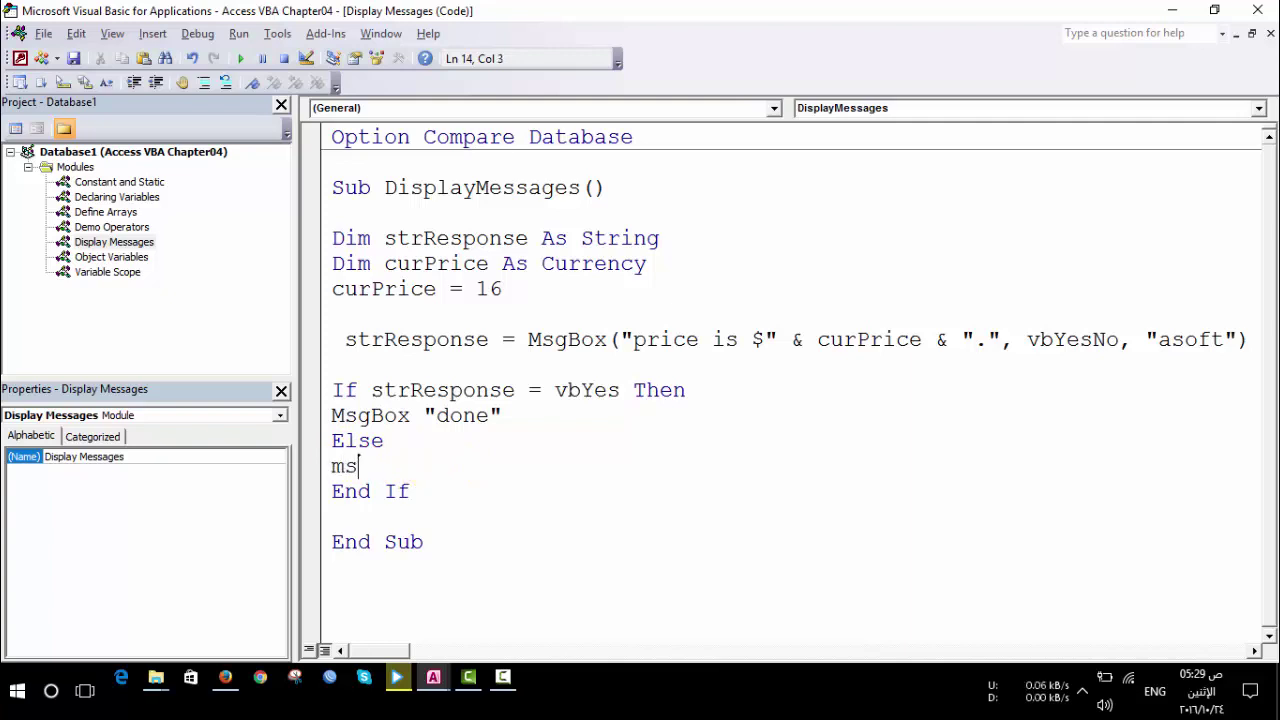
type("gbox \"\"")
key("Left")
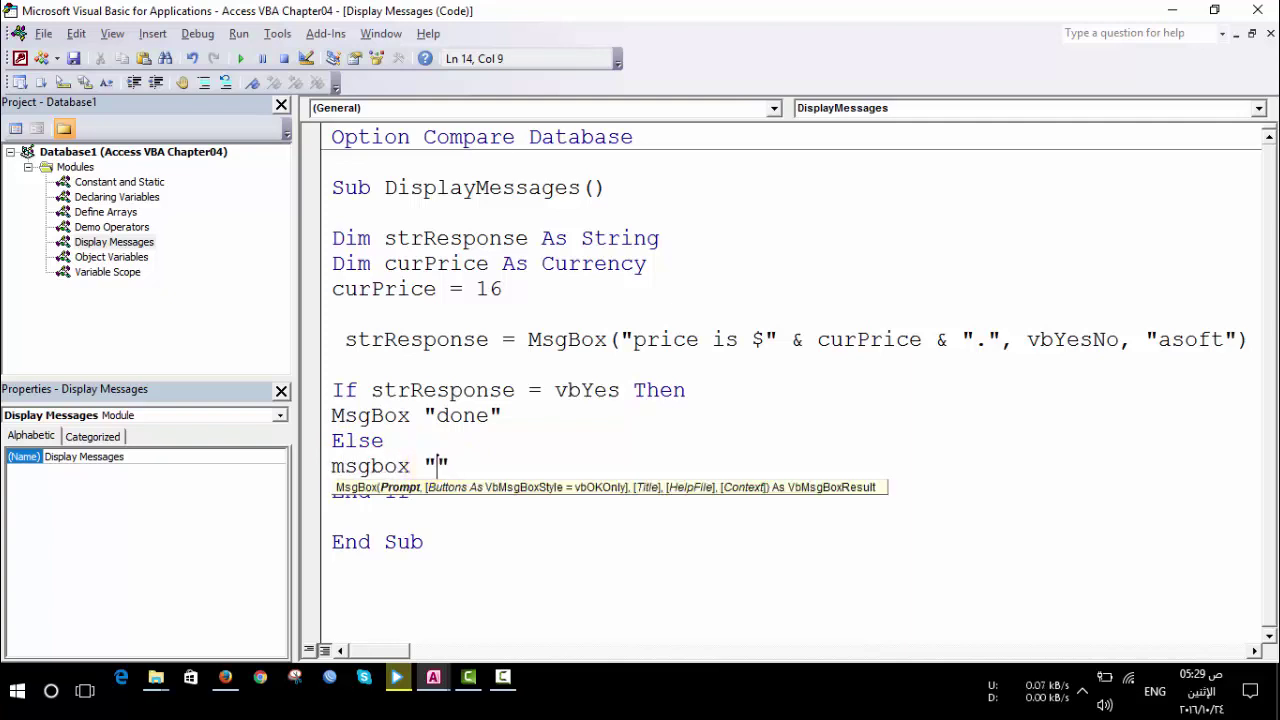
type("error")
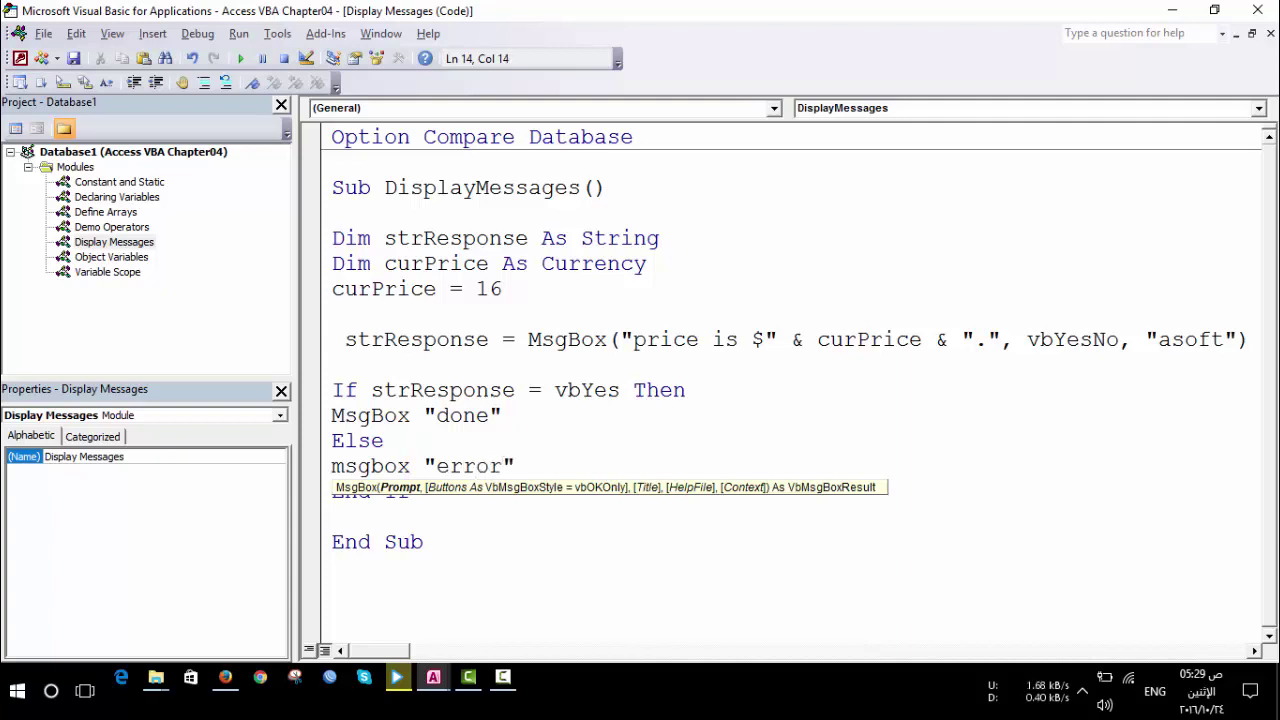
left_click(410, 541)
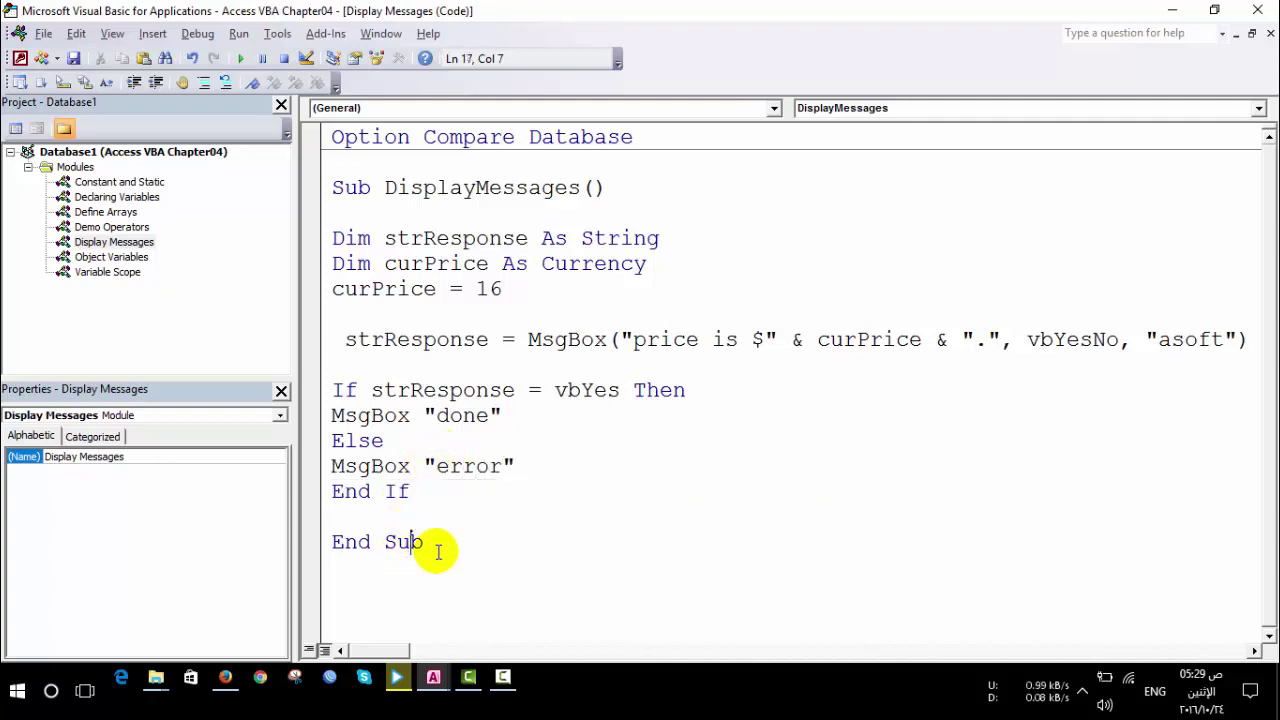
left_click(582, 456)
Step: Run the sub twice, answering Yes then No, and dismiss the 'done' and 'error' messages
key("F5")
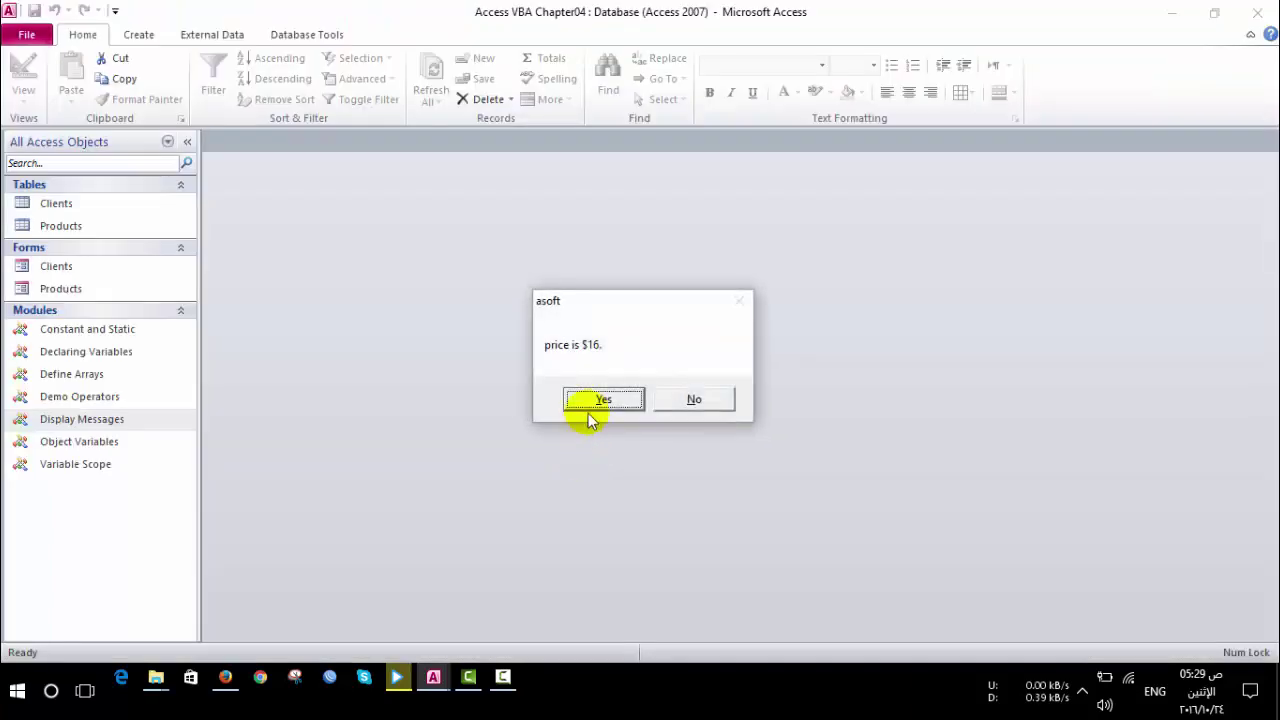
left_click(600, 397)
left_click(640, 404)
key("F5")
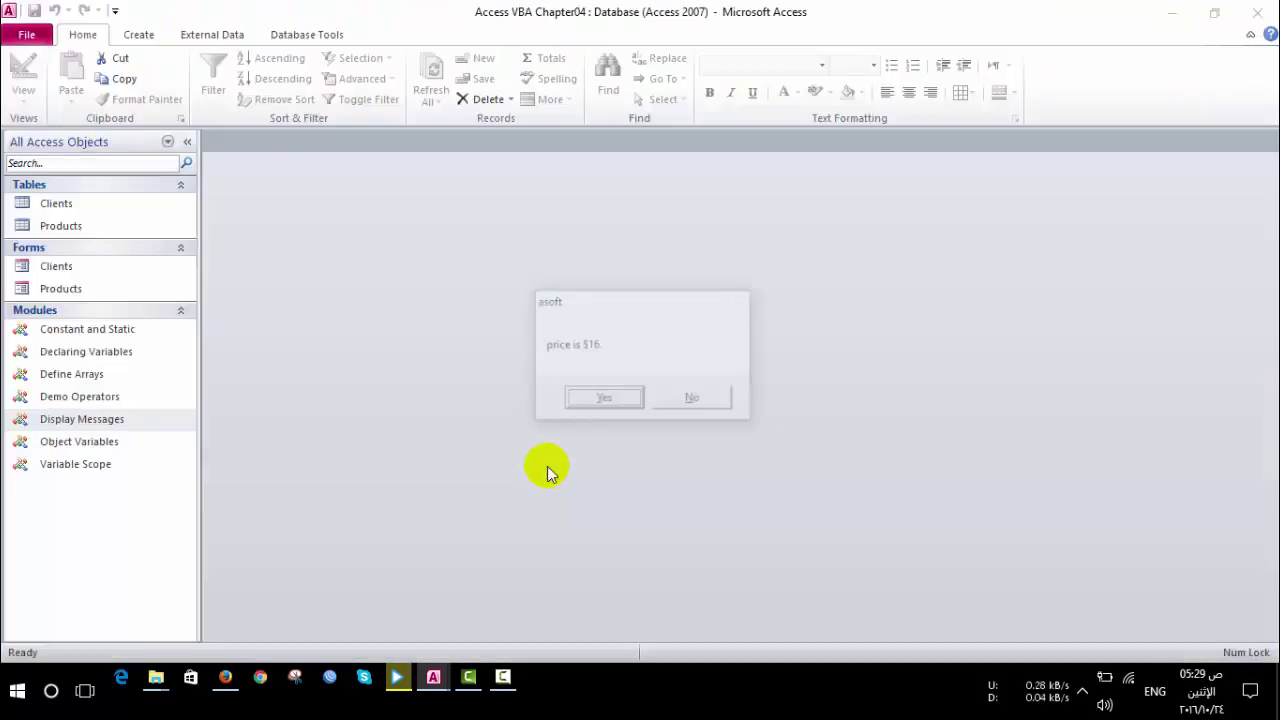
left_click(700, 398)
left_click(643, 397)
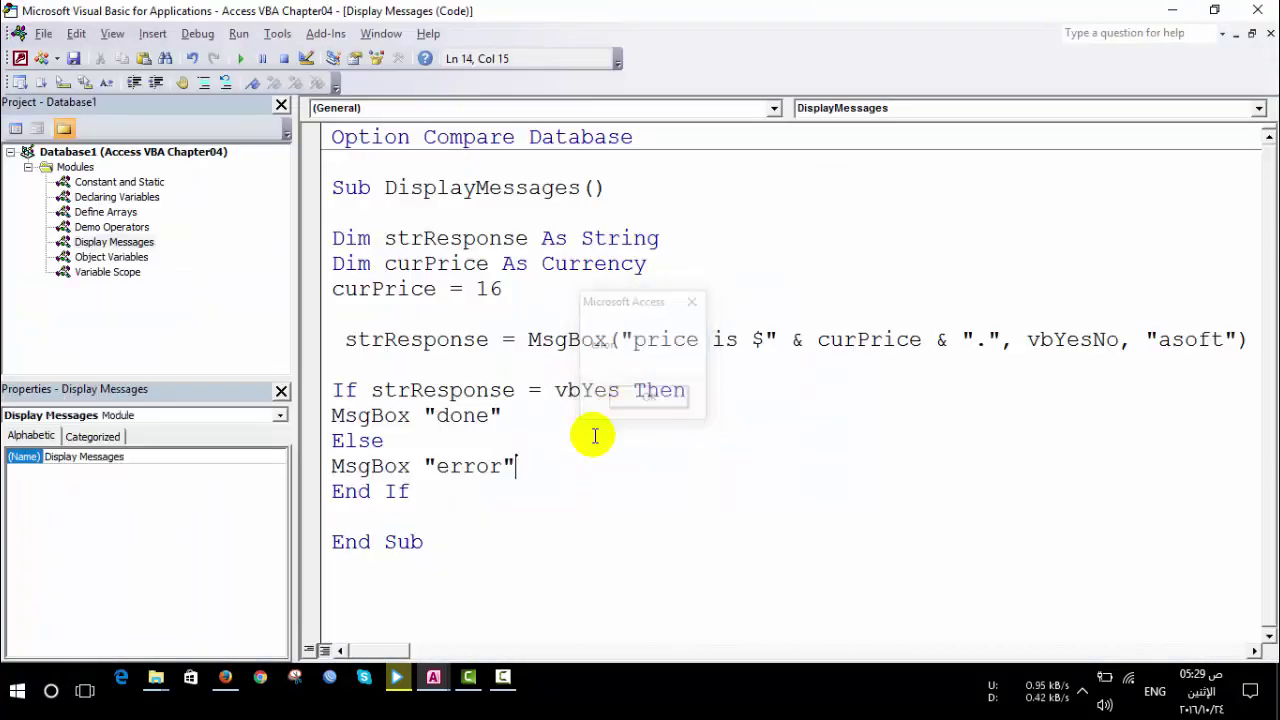
left_click(390, 650)
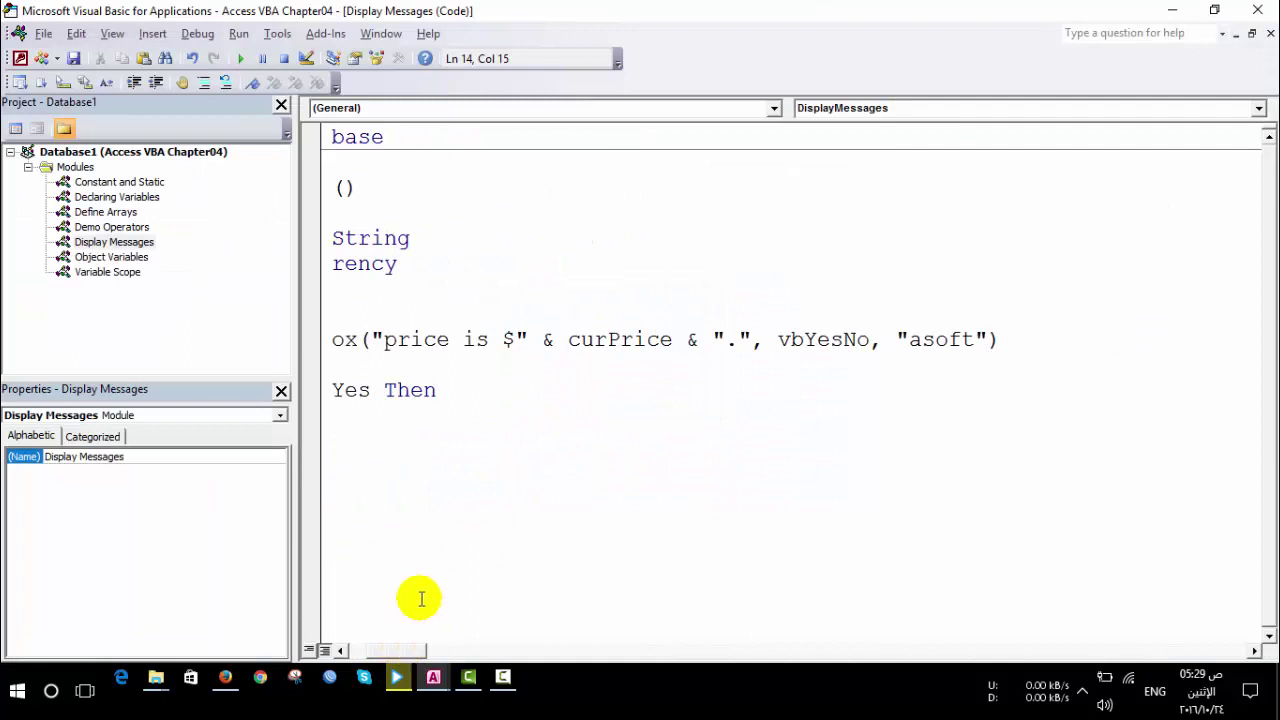
Step: Replace the vbYesNo button argument in the price MsgBox with vbYesNoCancel
left_click(871, 340)
left_click_drag(871, 340, 778, 340)
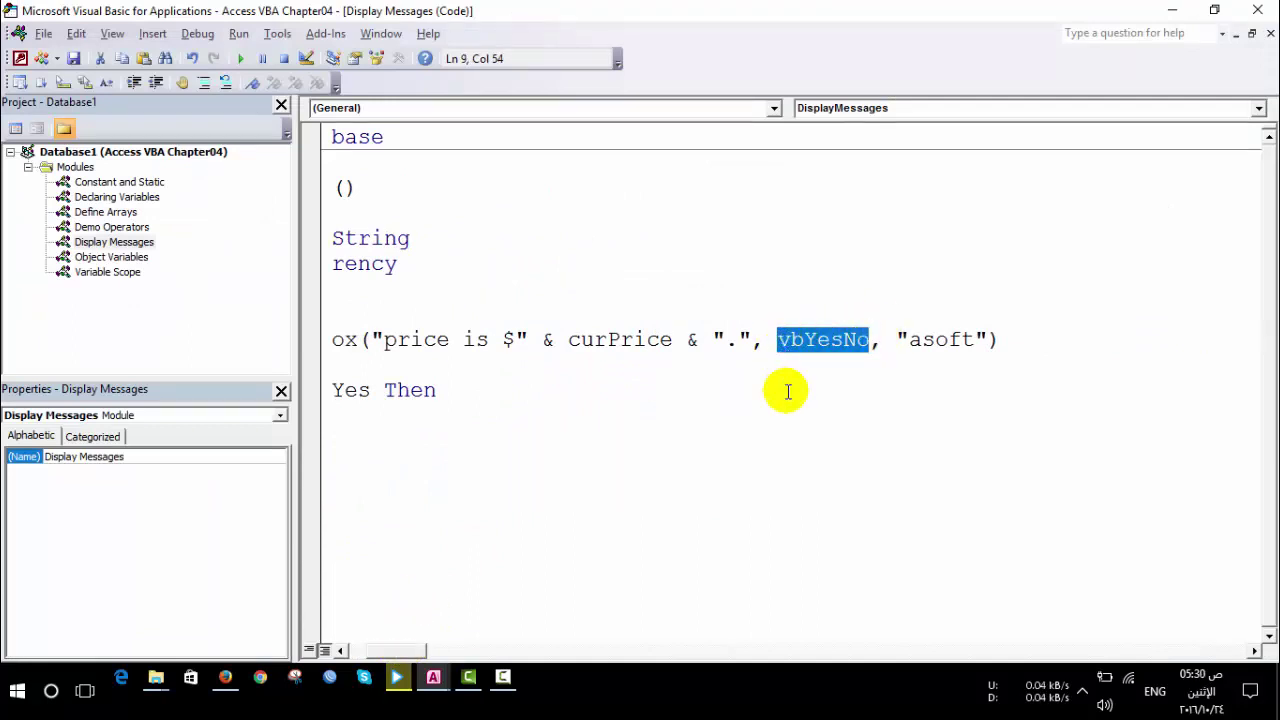
key("BackSpace")
key("BackSpace")
key("BackSpace")
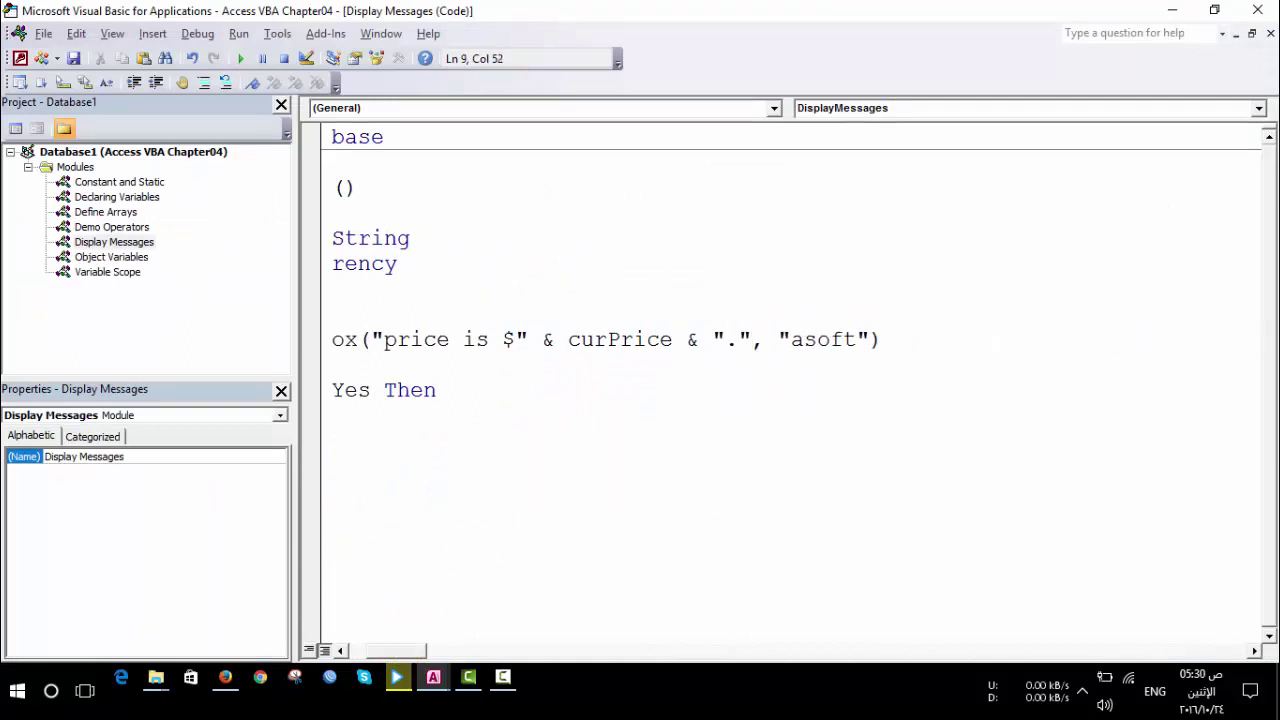
type(",")
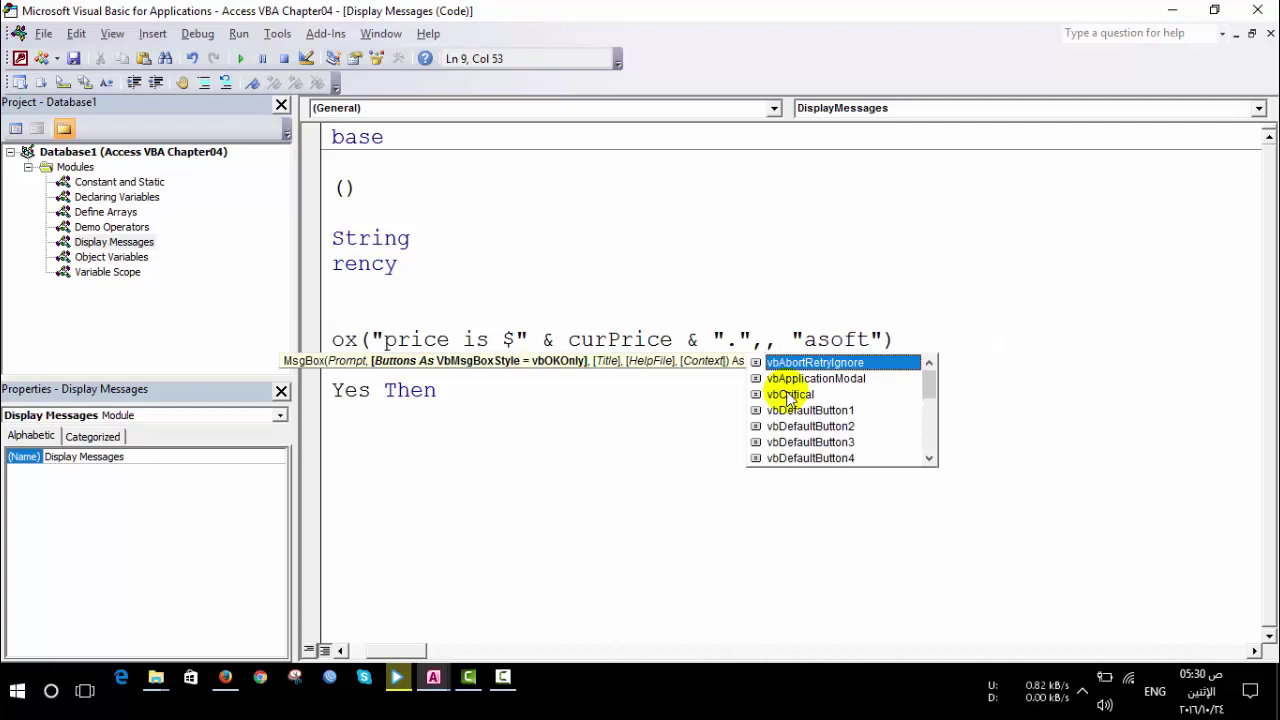
key("Down")
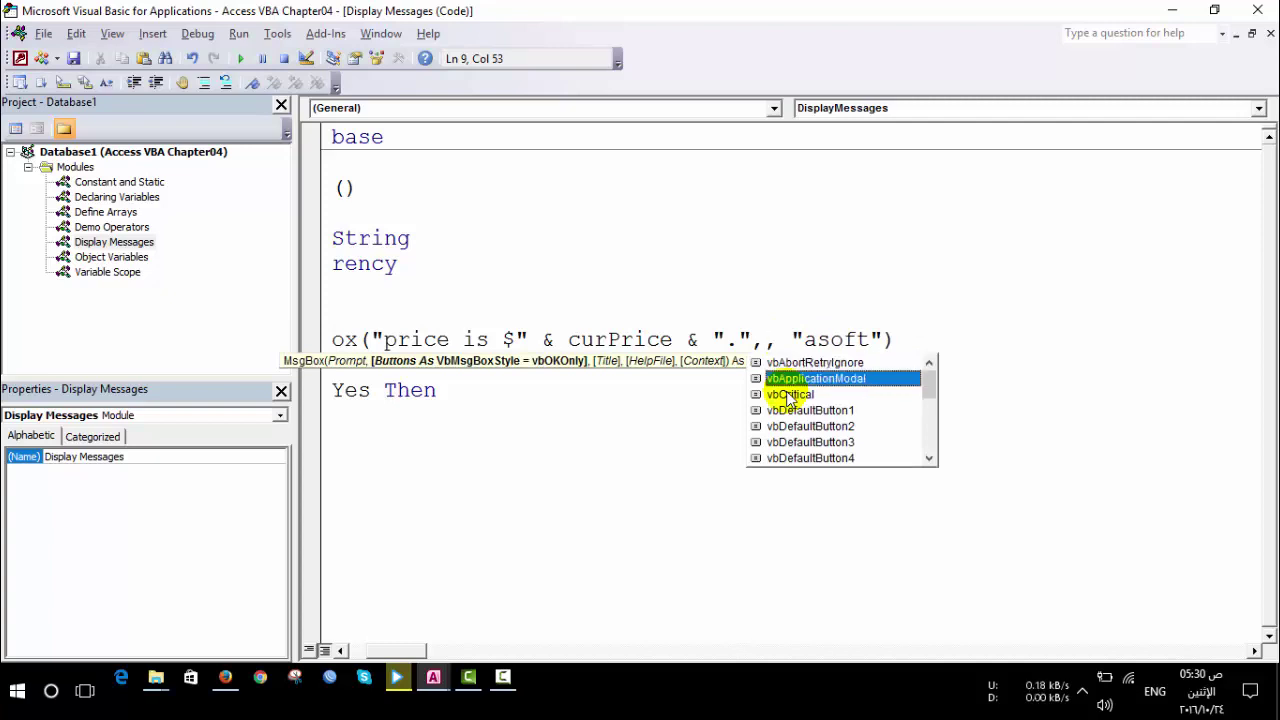
key("Down")
key("Down")
key("Down")
key("Down")
key("Down")
key("Down")
key("Down")
key("Down")
key("Down")
key("Down")
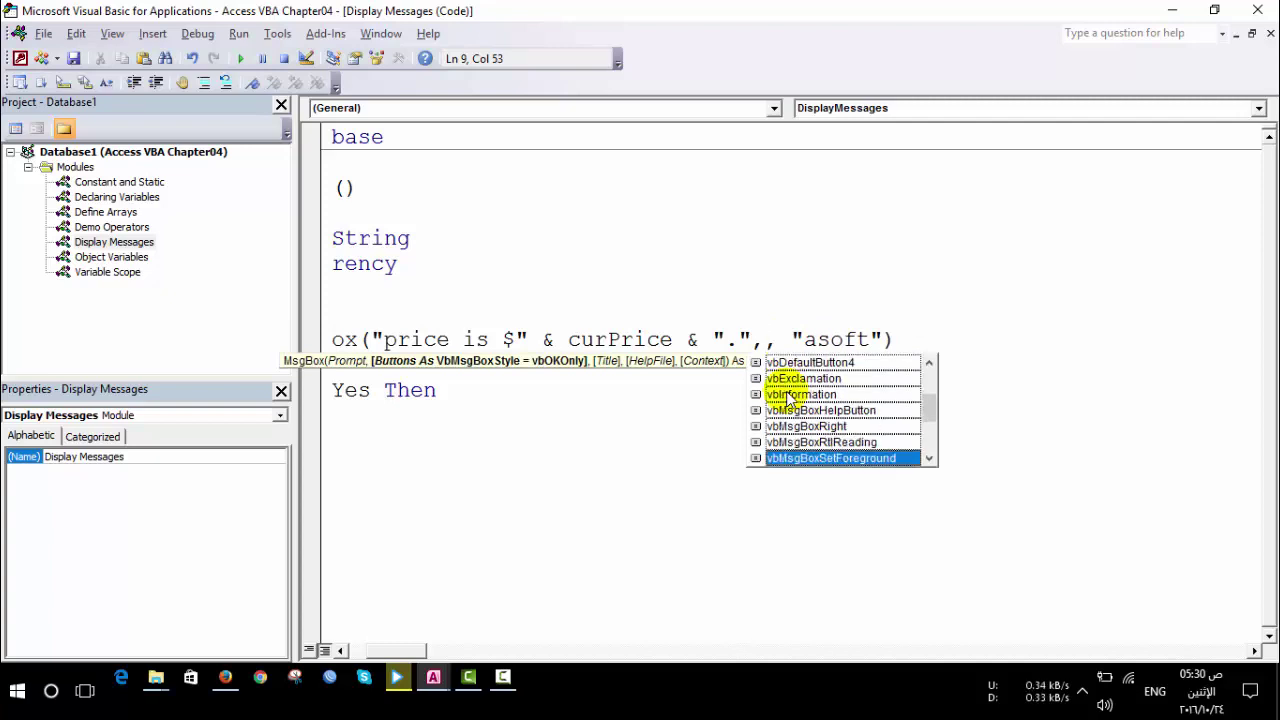
key("Down")
key("Down")
key("Down")
key("Down")
key("Down")
key("Down")
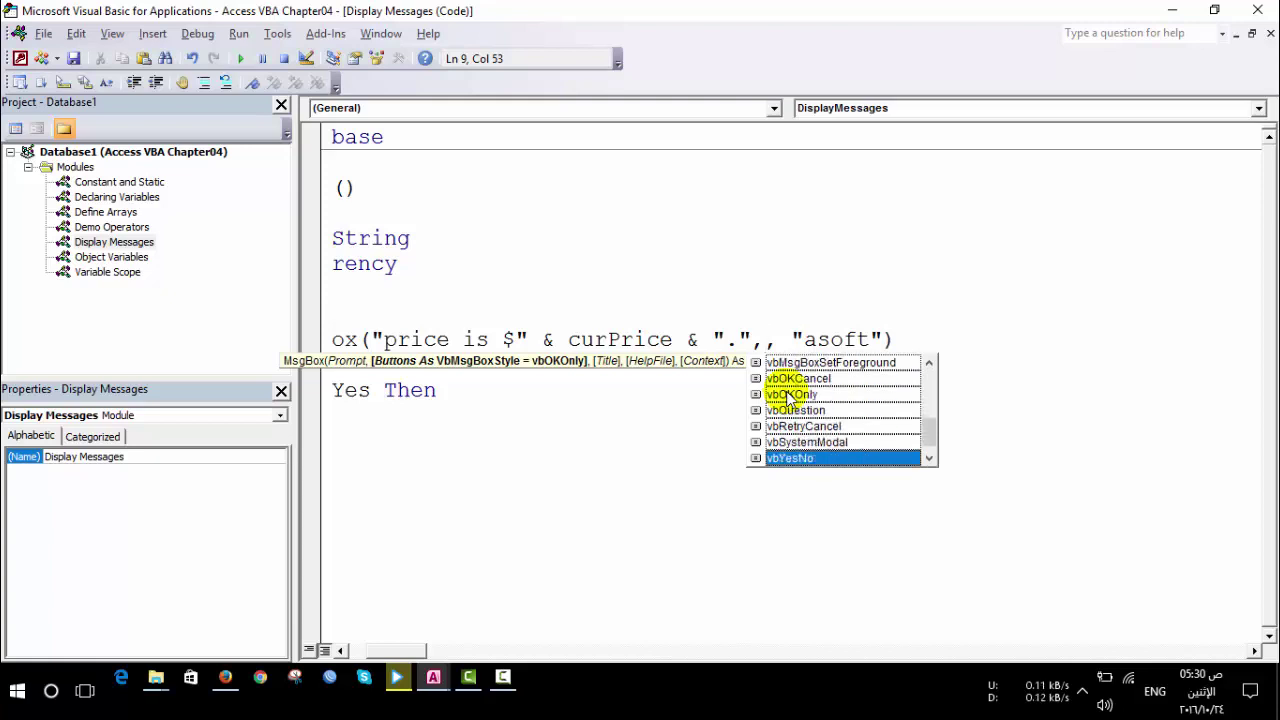
key("Down")
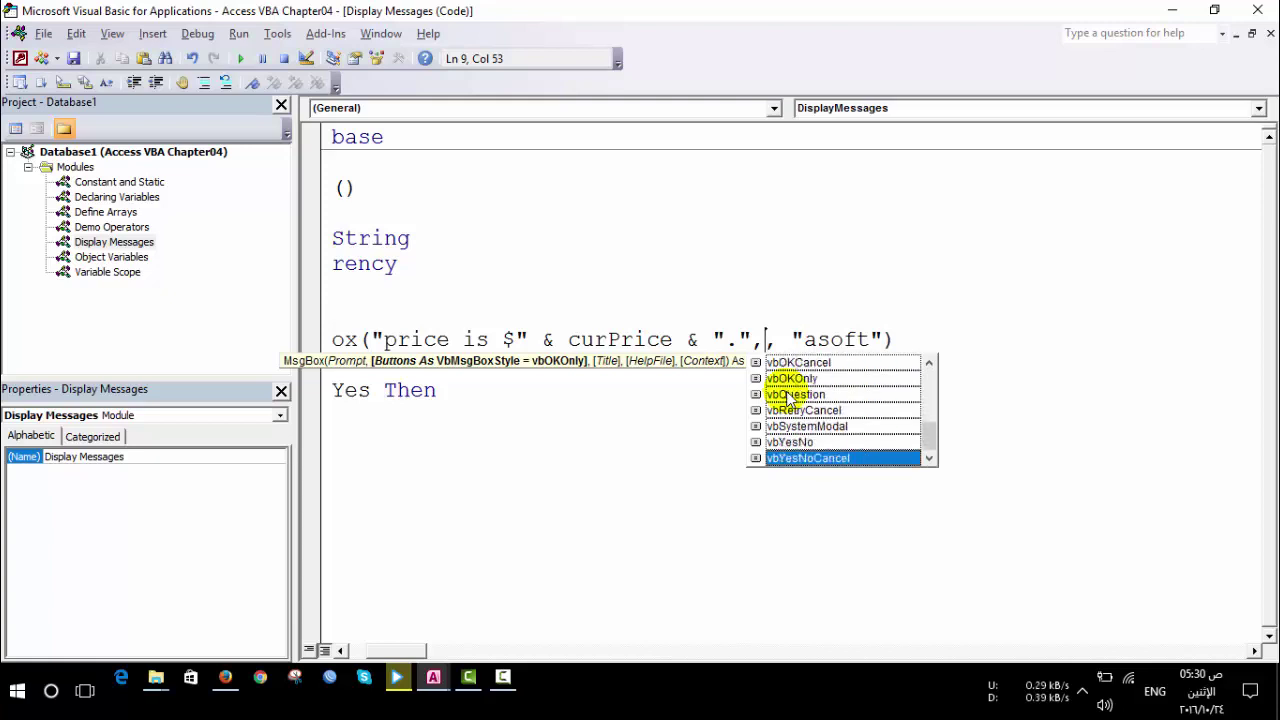
key("Tab")
left_click(760, 391)
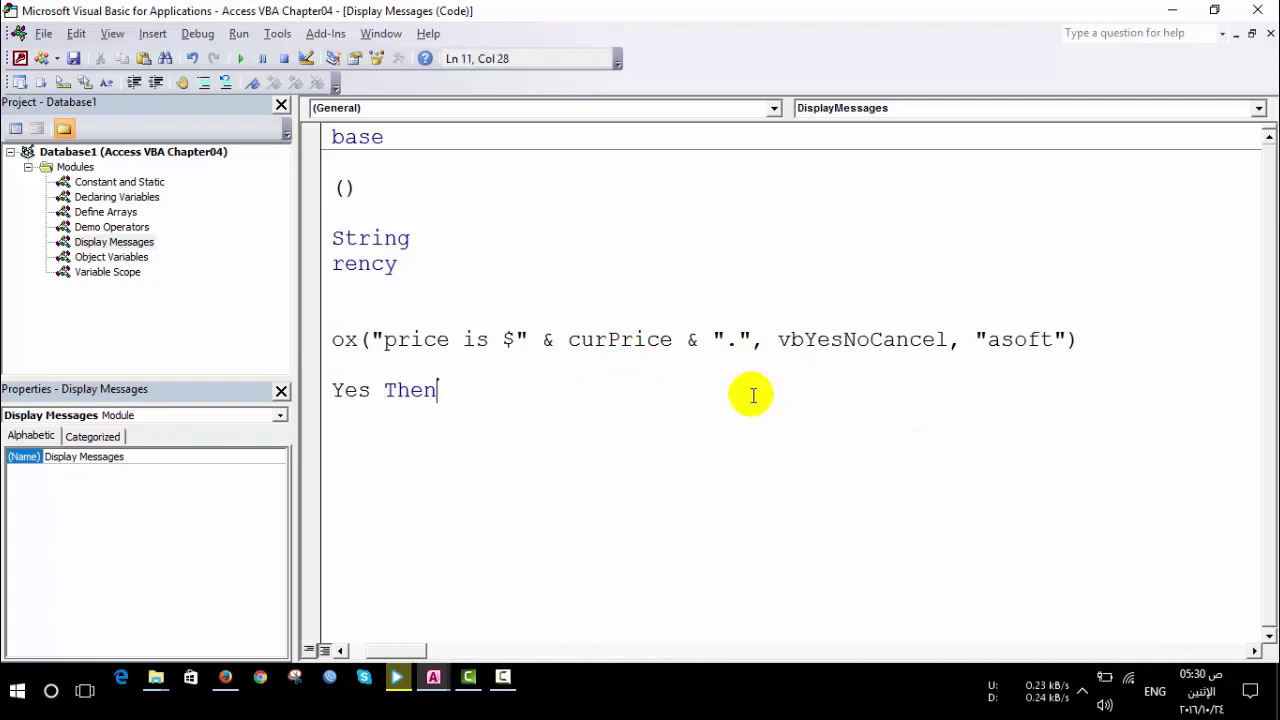
left_click_drag(390, 652, 371, 650)
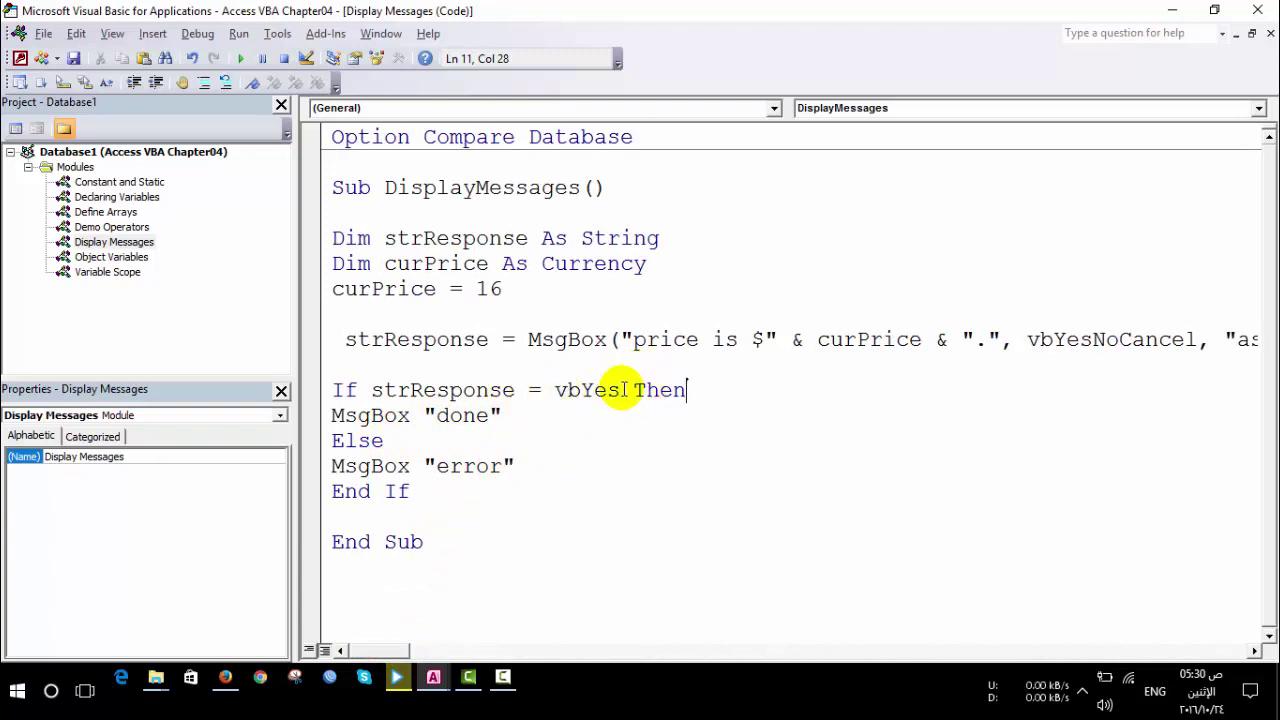
Step: Copy the vbYes If line under Else and change it to 'If strResponse = vbNo Then'
left_click_drag(620, 390, 371, 390)
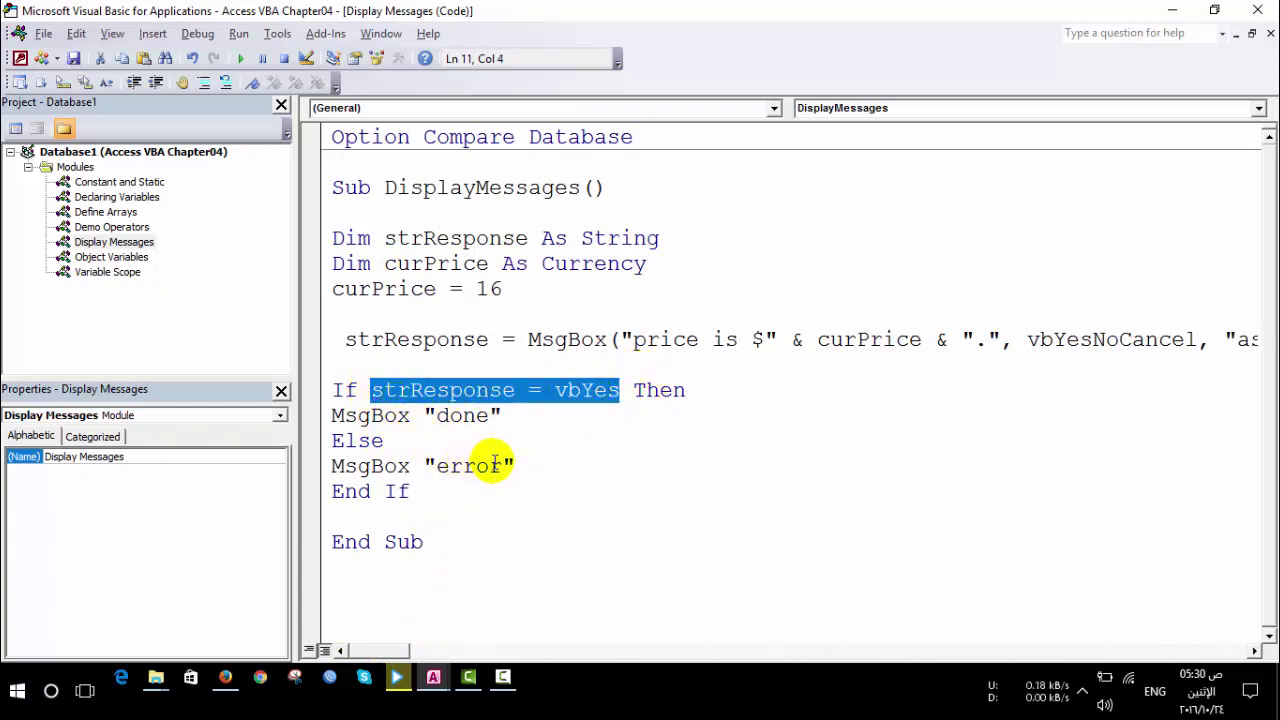
left_click(332, 465)
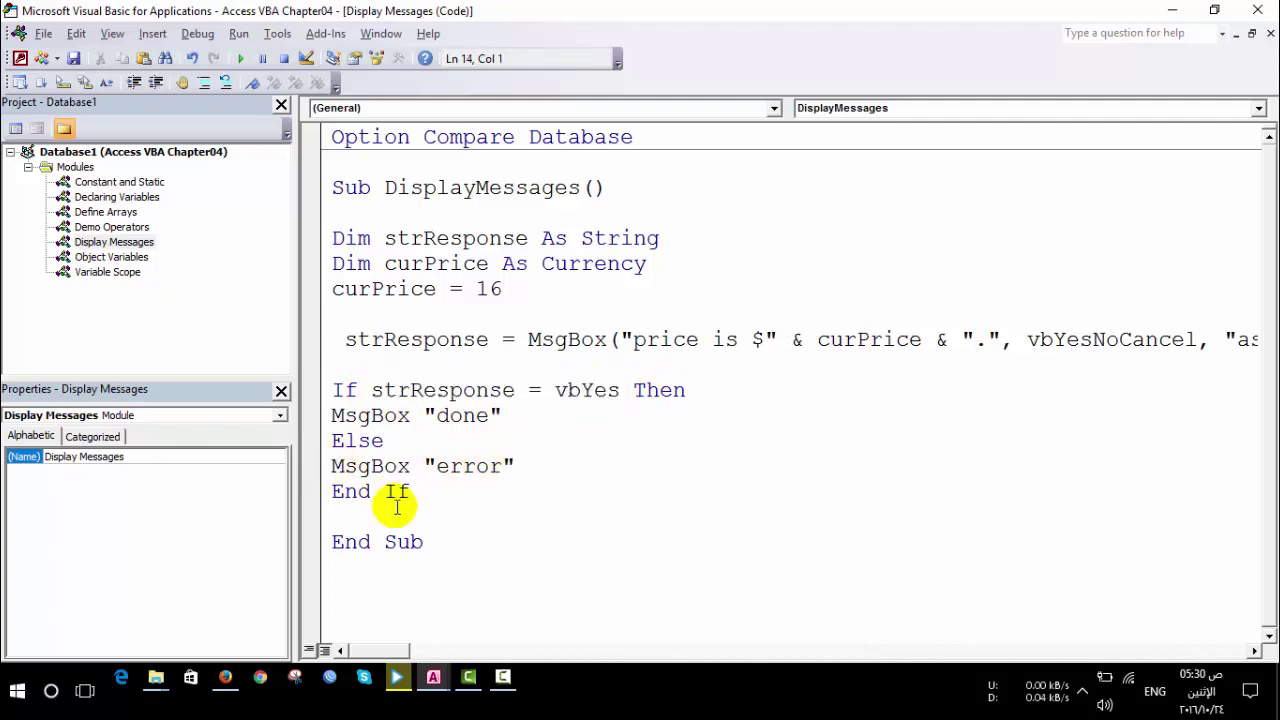
key("Return")
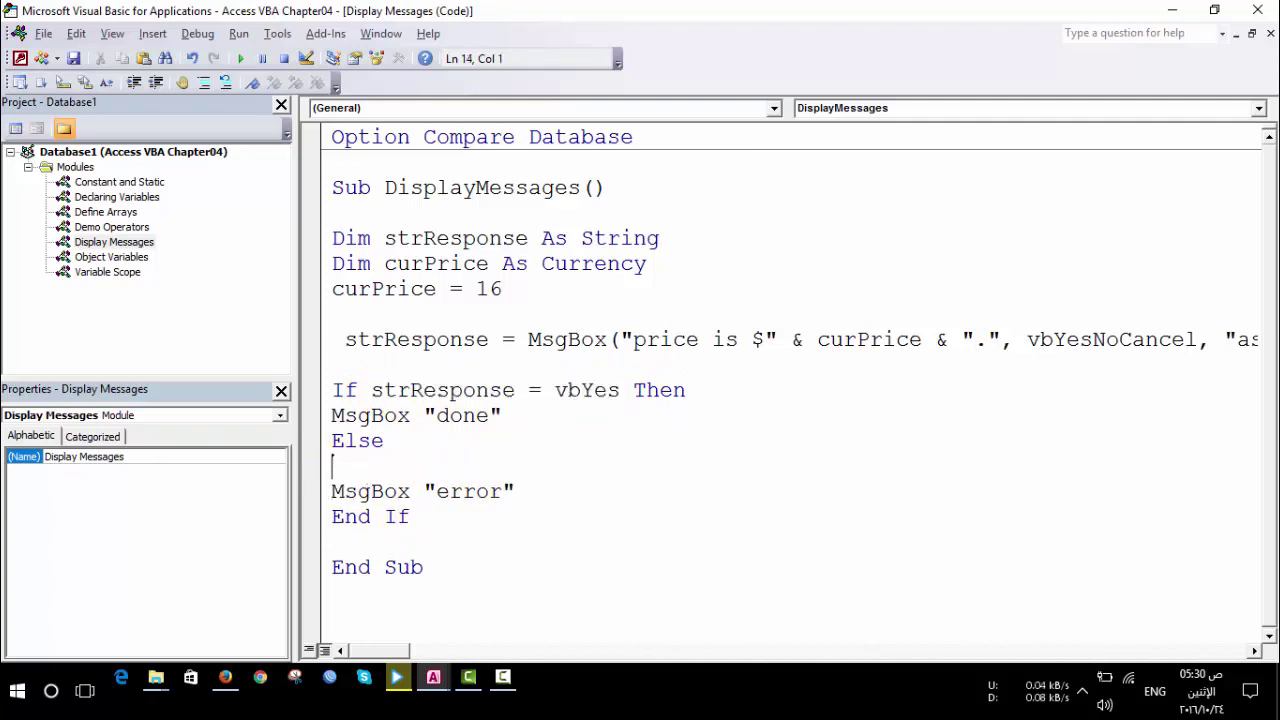
left_click_drag(686, 391, 270, 392)
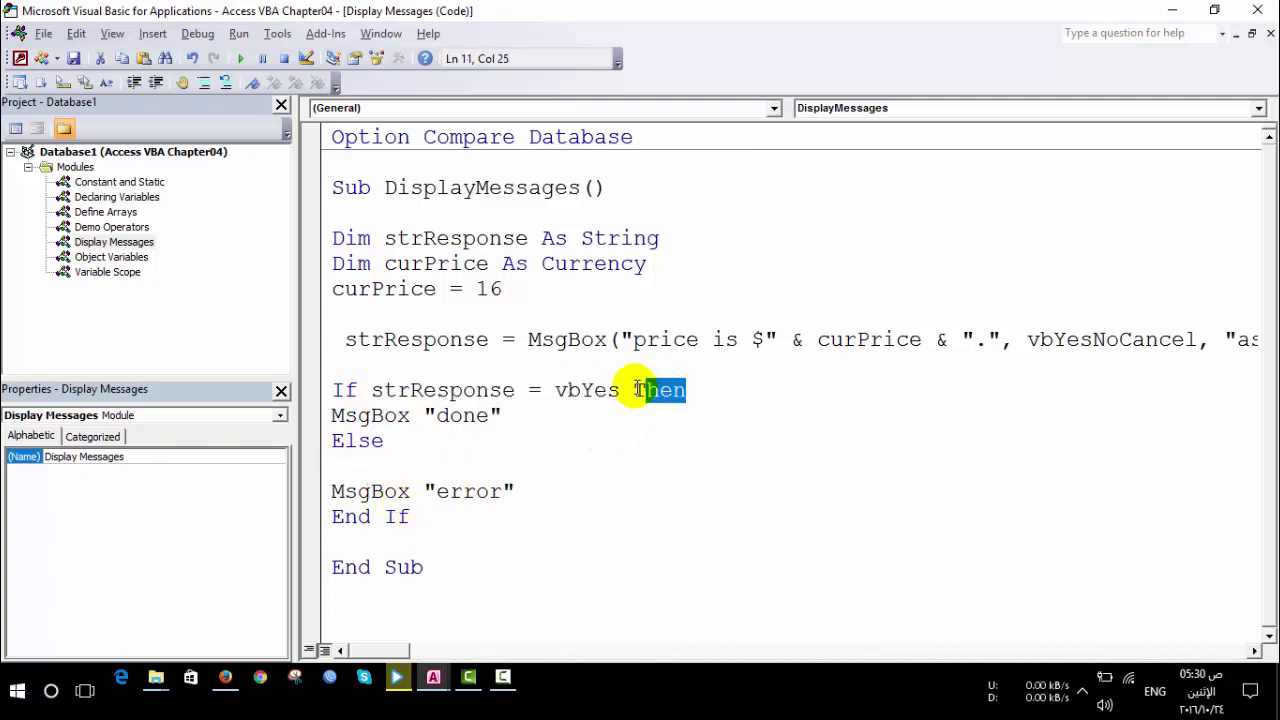
key("ctrl+c")
left_click(355, 465)
key("ctrl+v")
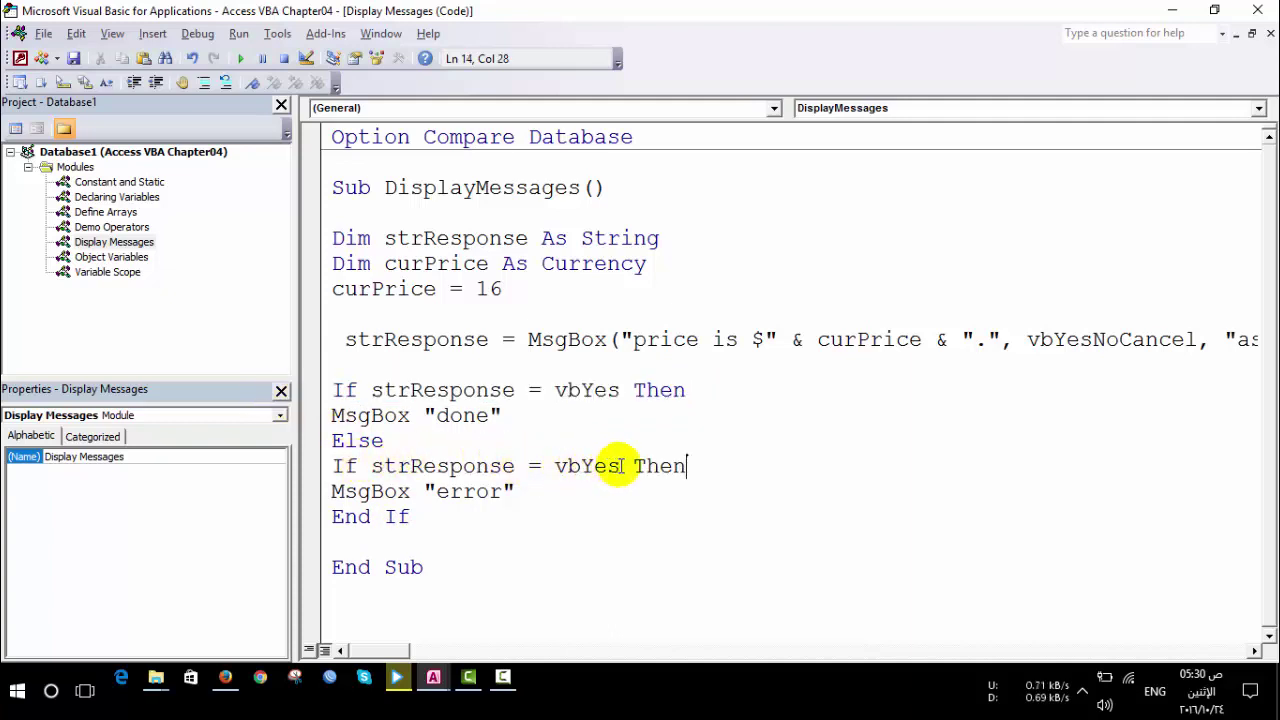
left_click_drag(620, 466, 588, 468)
type("no")
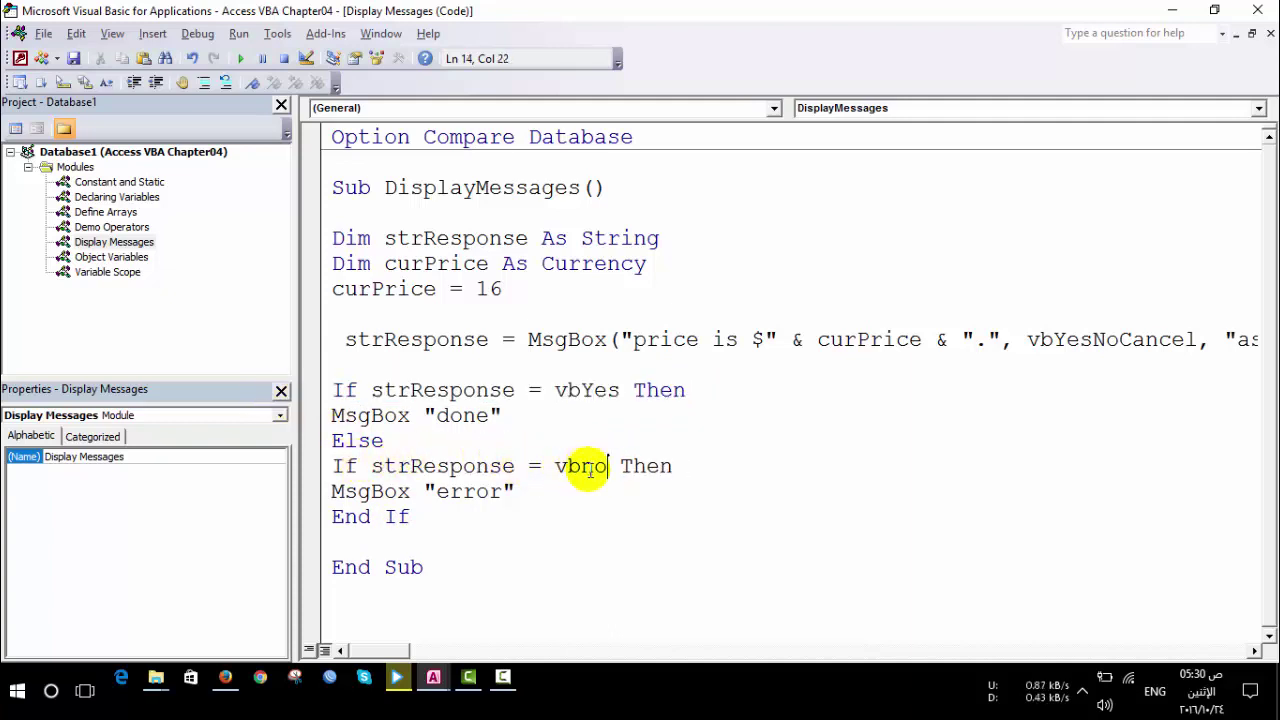
left_click(538, 503)
Step: Add another Else after MsgBox "error" and paste the If line below it, deleting Yes
left_click(520, 490)
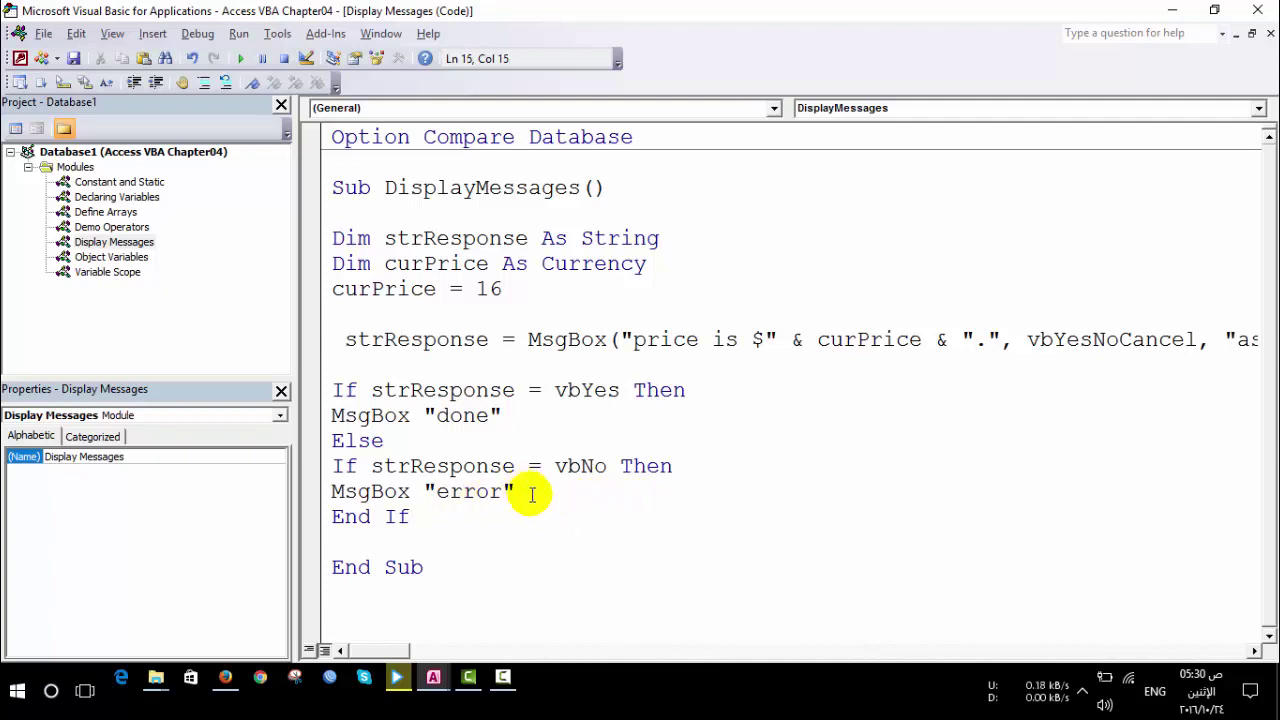
key("Return")
type("Else")
key("Return")
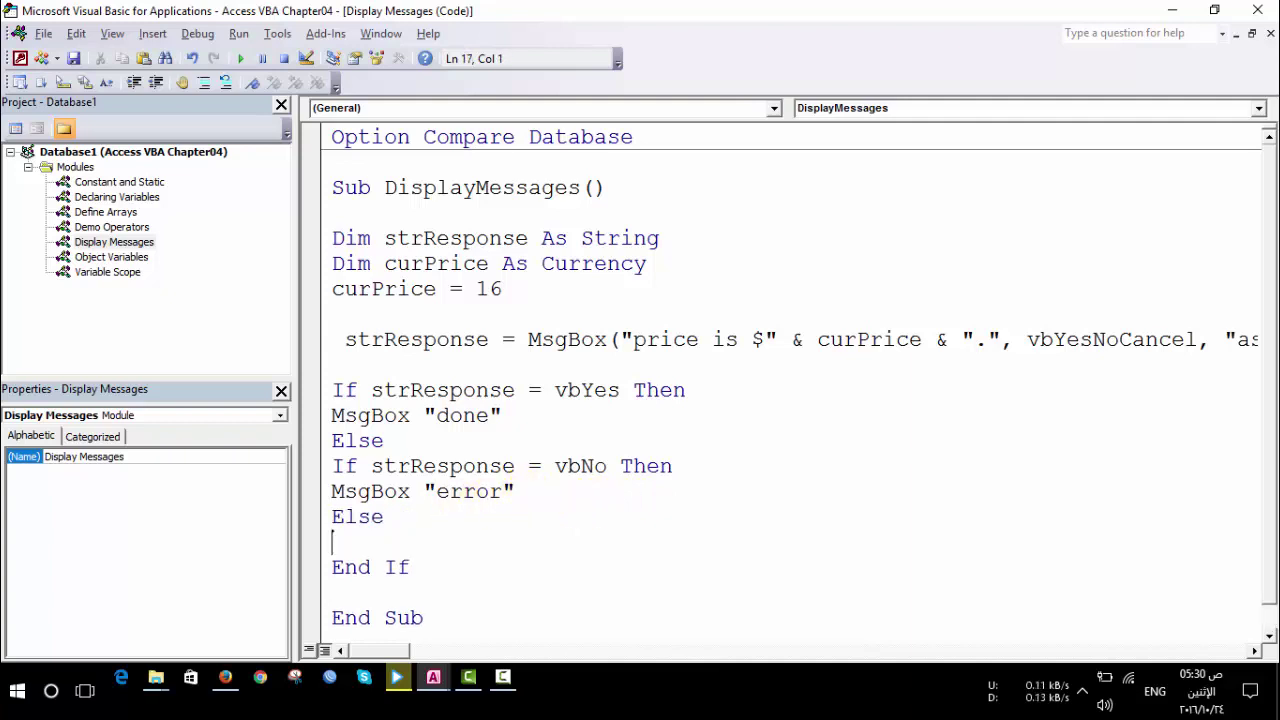
key("ctrl+v")
left_click_drag(622, 541, 583, 543)
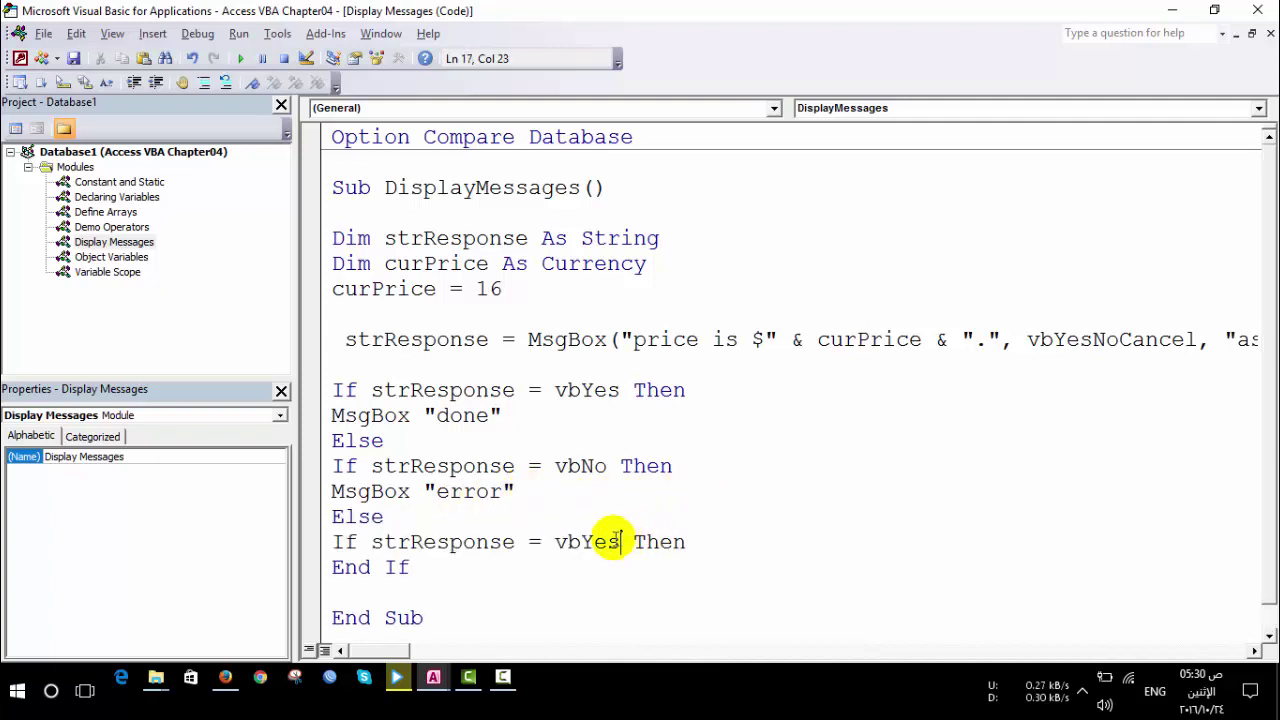
key("BackSpace")
Step: Complete the vbCancel condition and add MsgBox "order has been canceled" beneath it
type("c")
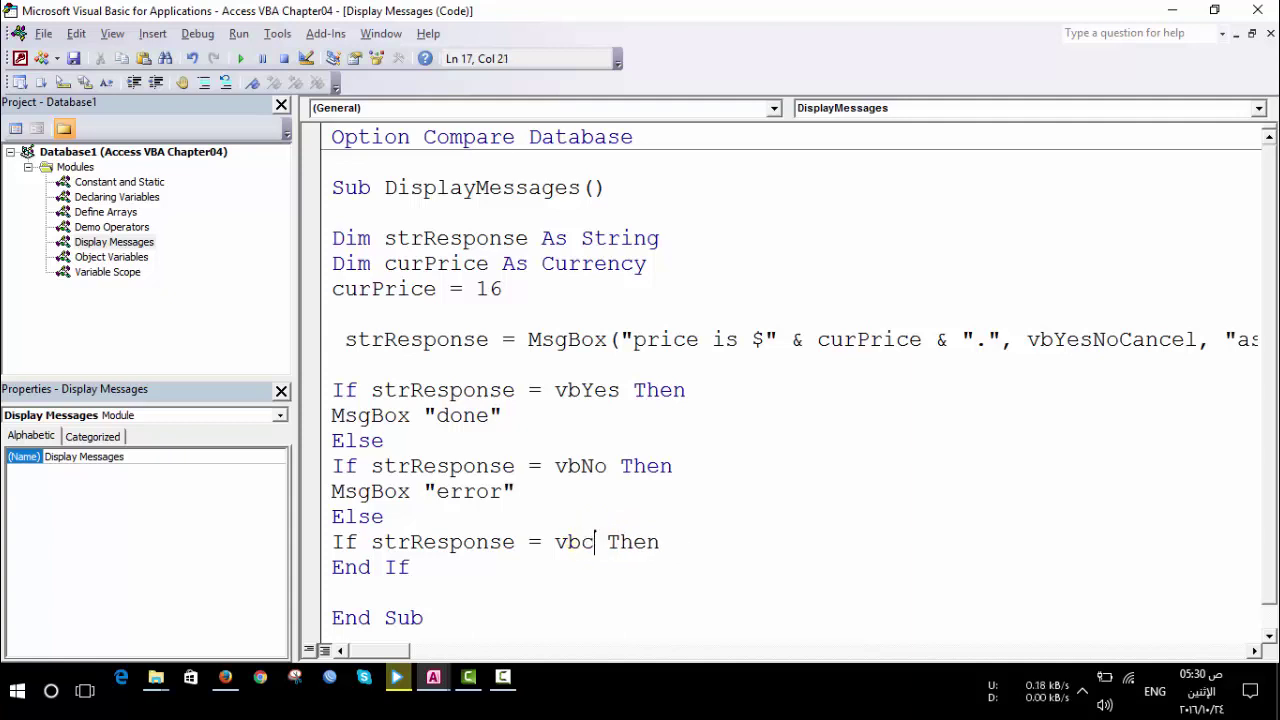
type("ancel")
left_click(508, 543)
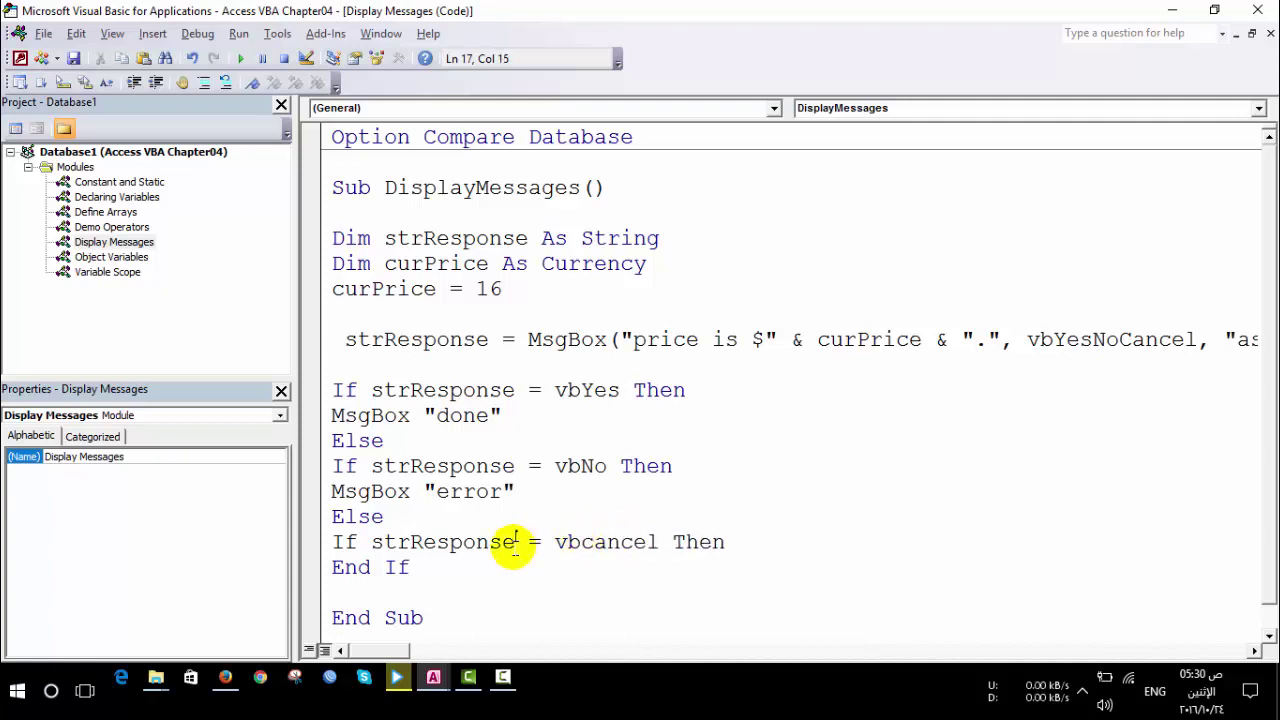
left_click(508, 578)
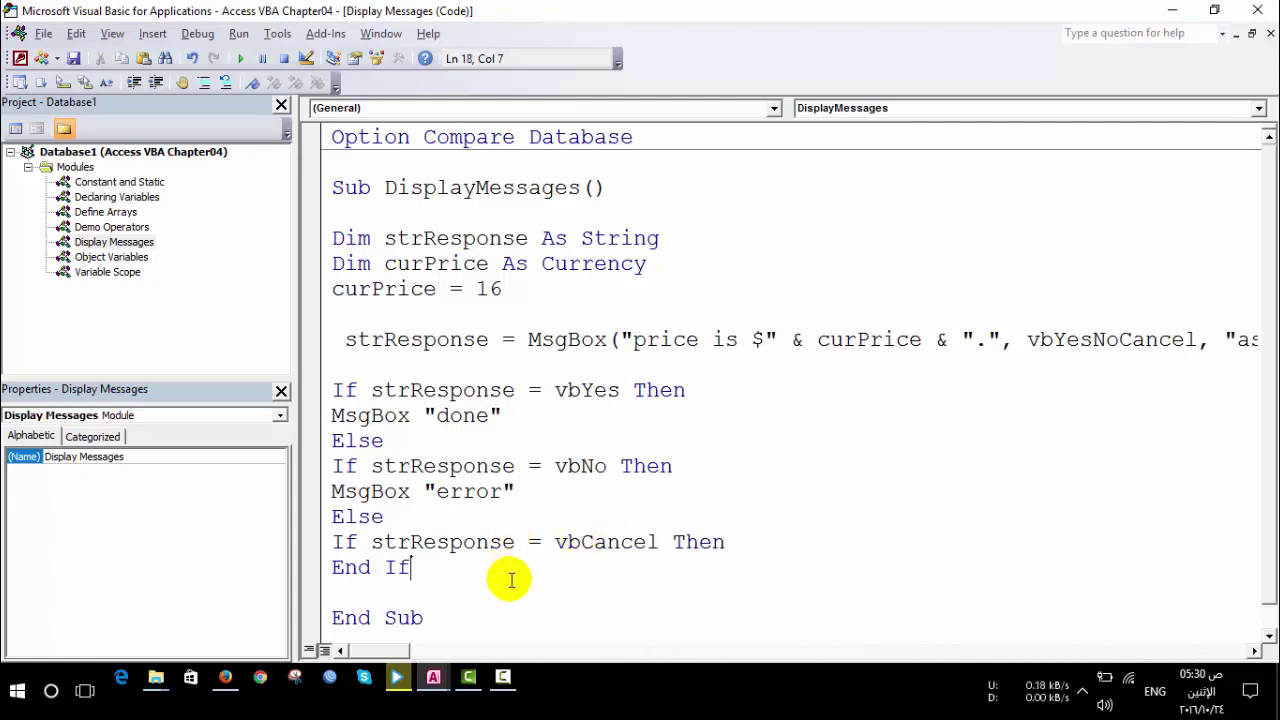
left_click(740, 543)
key("Return")
type("msgb")
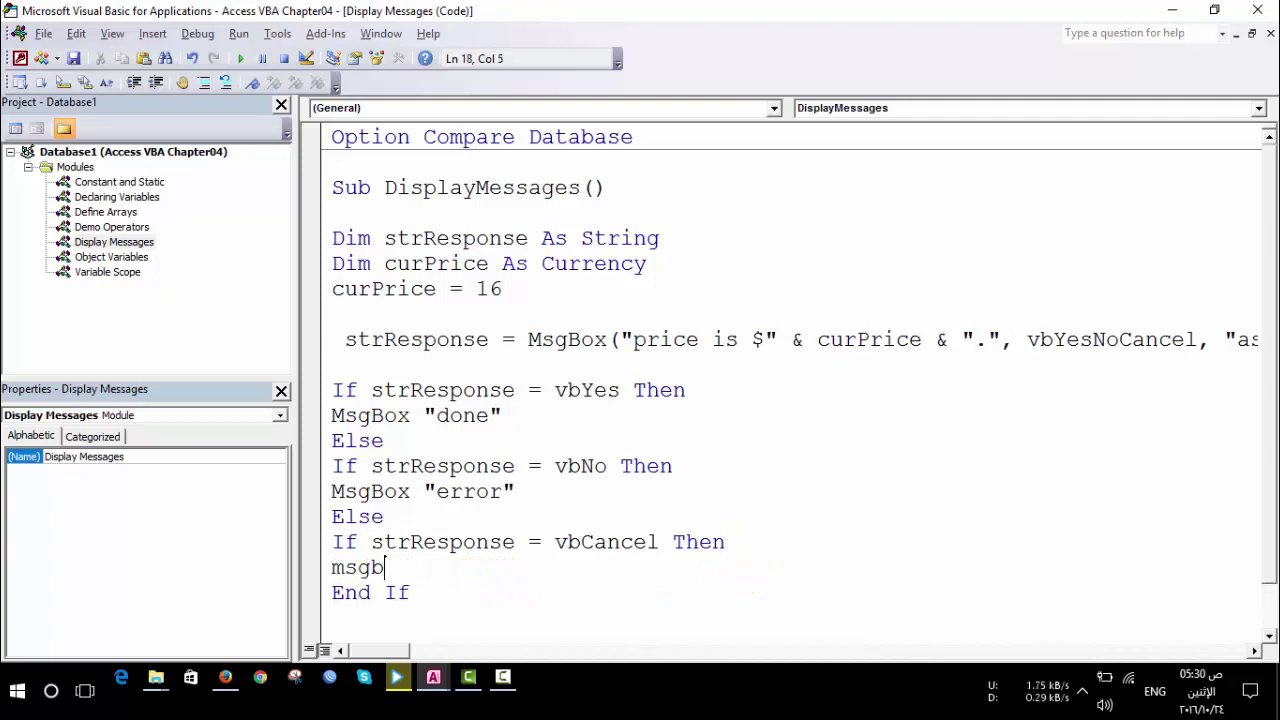
type("ox \"\"")
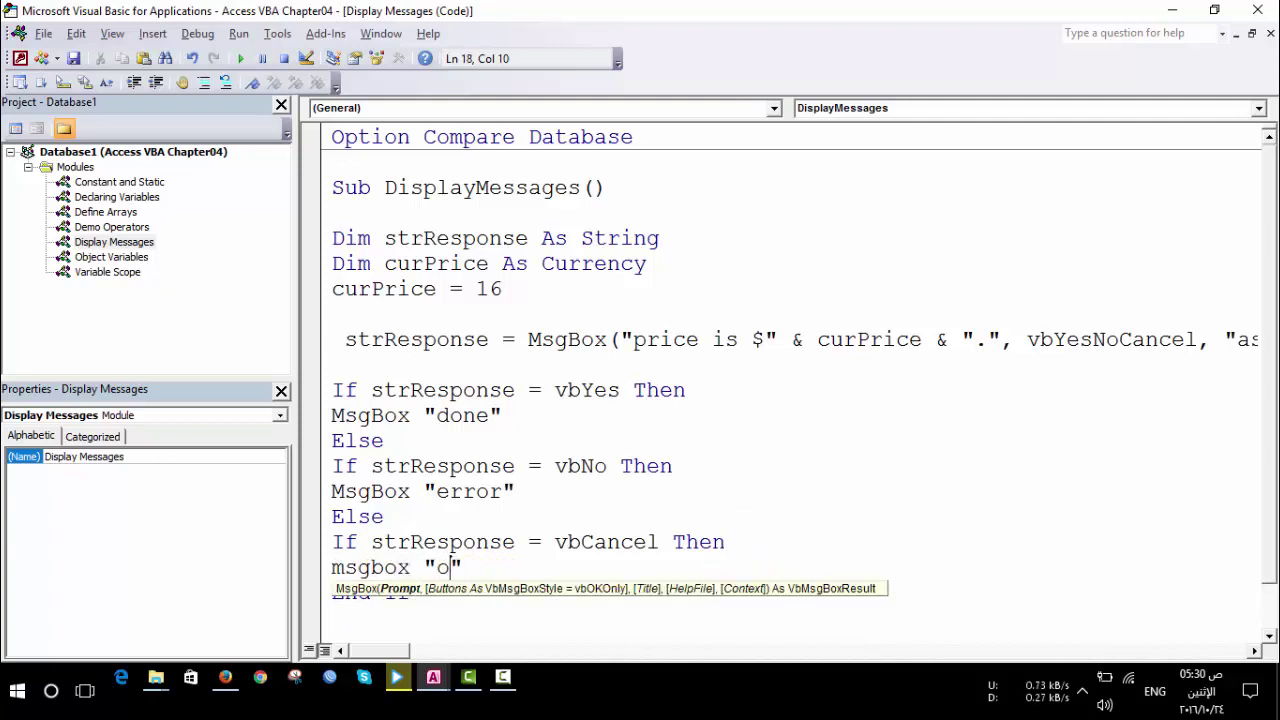
type("rder v")
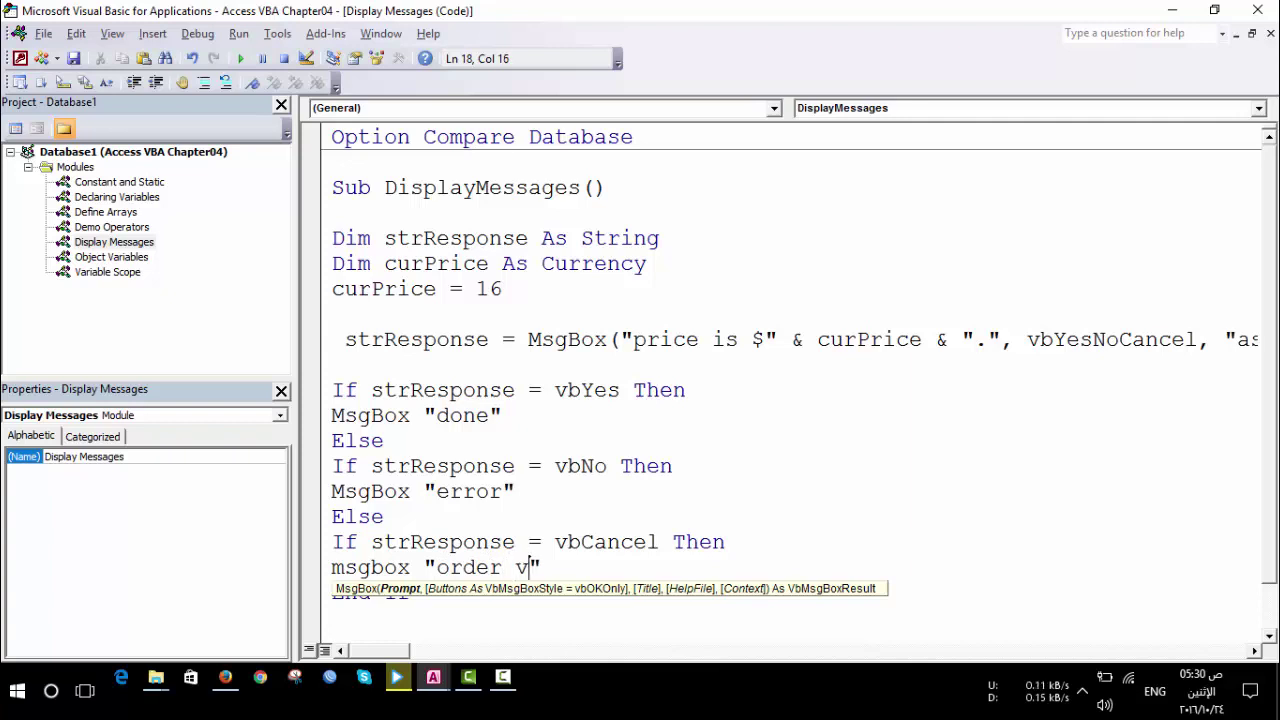
key("BackSpace")
type("ca")
type("n")
key("BackSpace")
key("BackSpace")
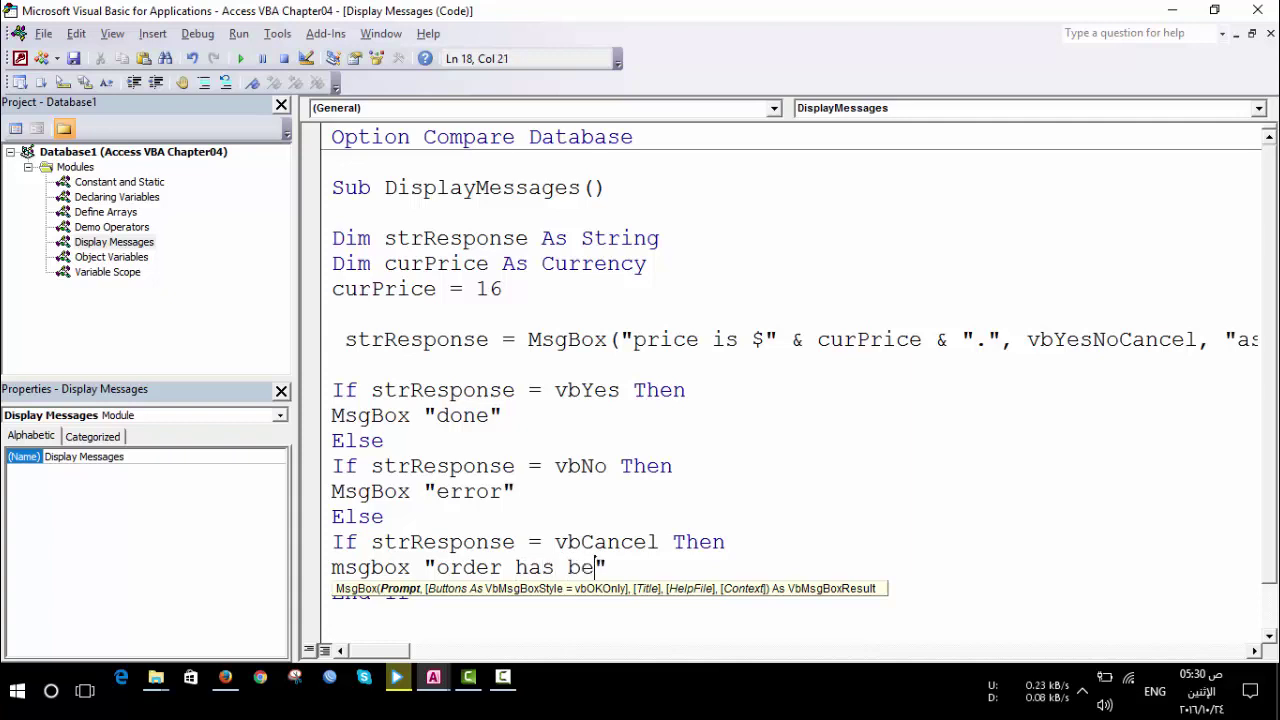
type("en ca")
type("nceled")
left_click(677, 467)
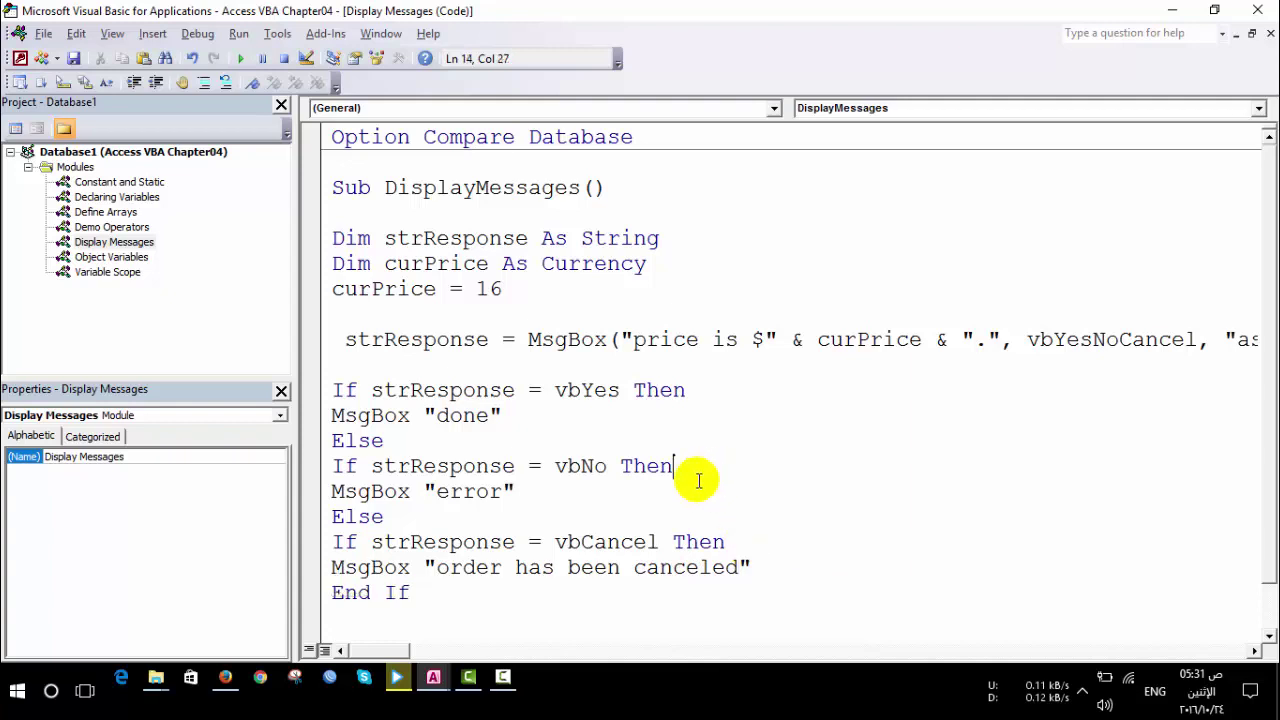
left_click(802, 567)
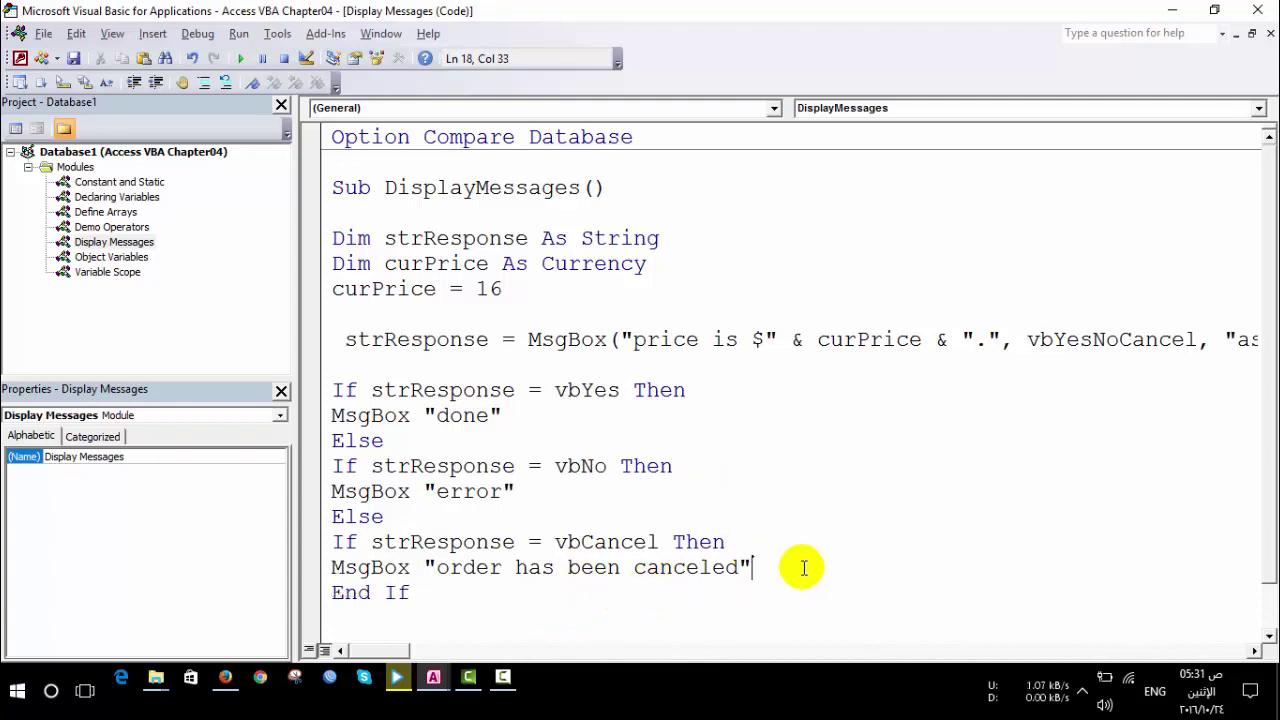
Step: Add two more End If lines so all three nested If blocks are closed
key("Return")
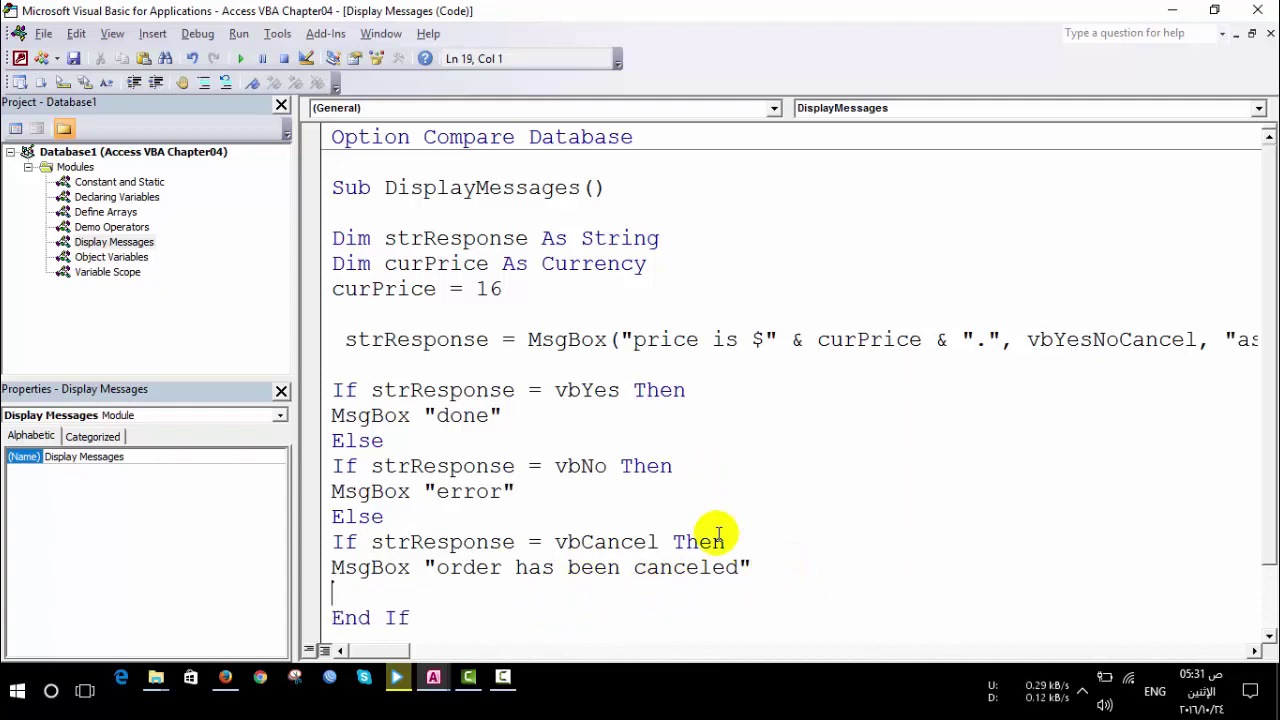
left_click(357, 388)
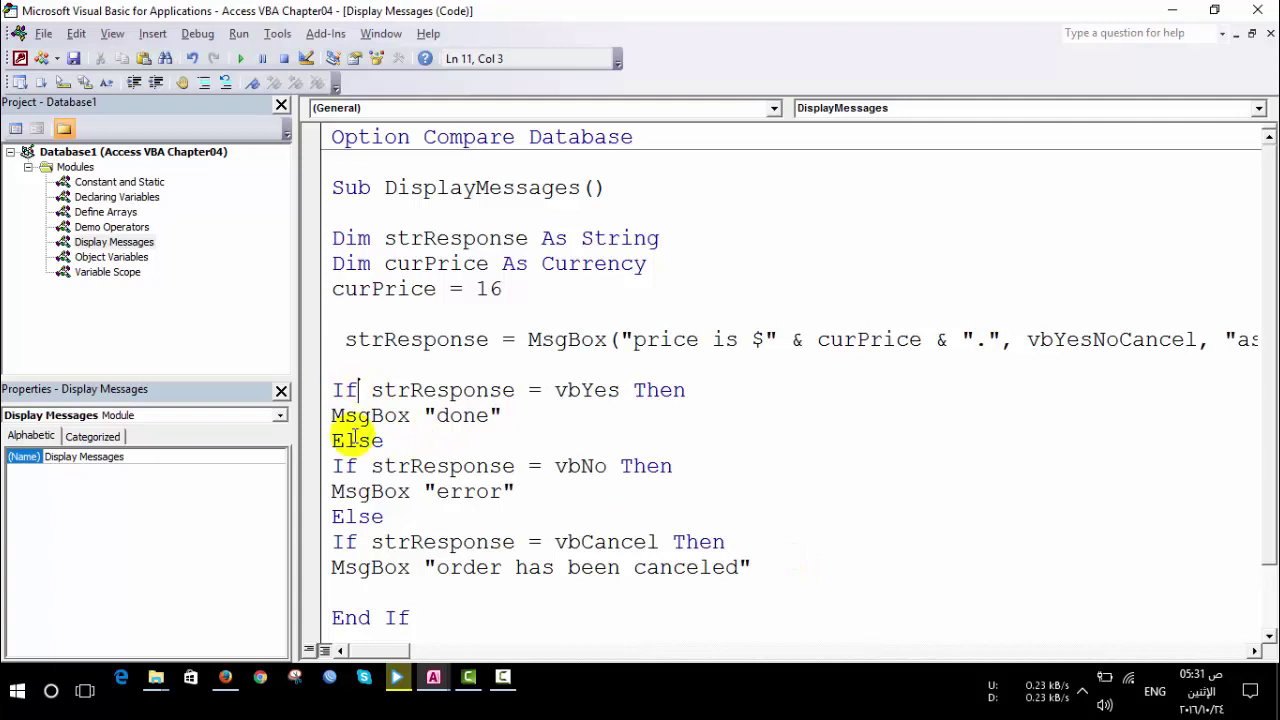
left_click(344, 541)
scroll(366, 575, "down", 1)
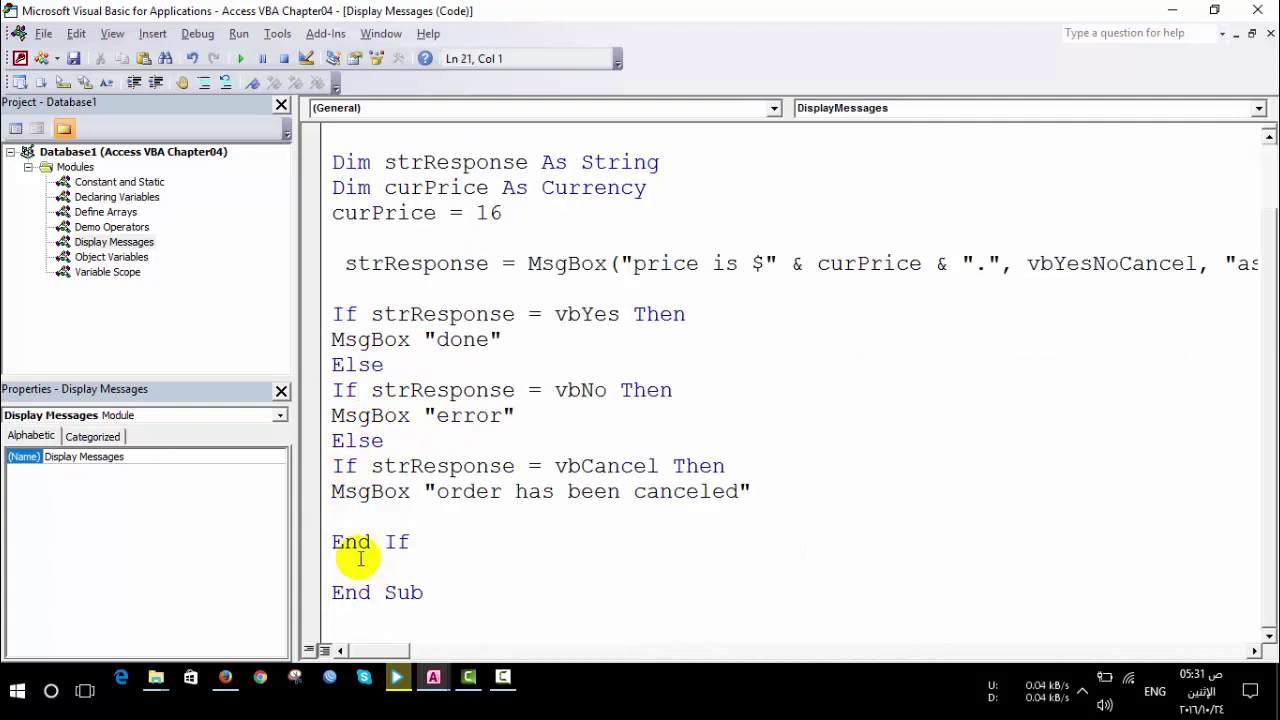
type("en")
type("f")
key("Return")
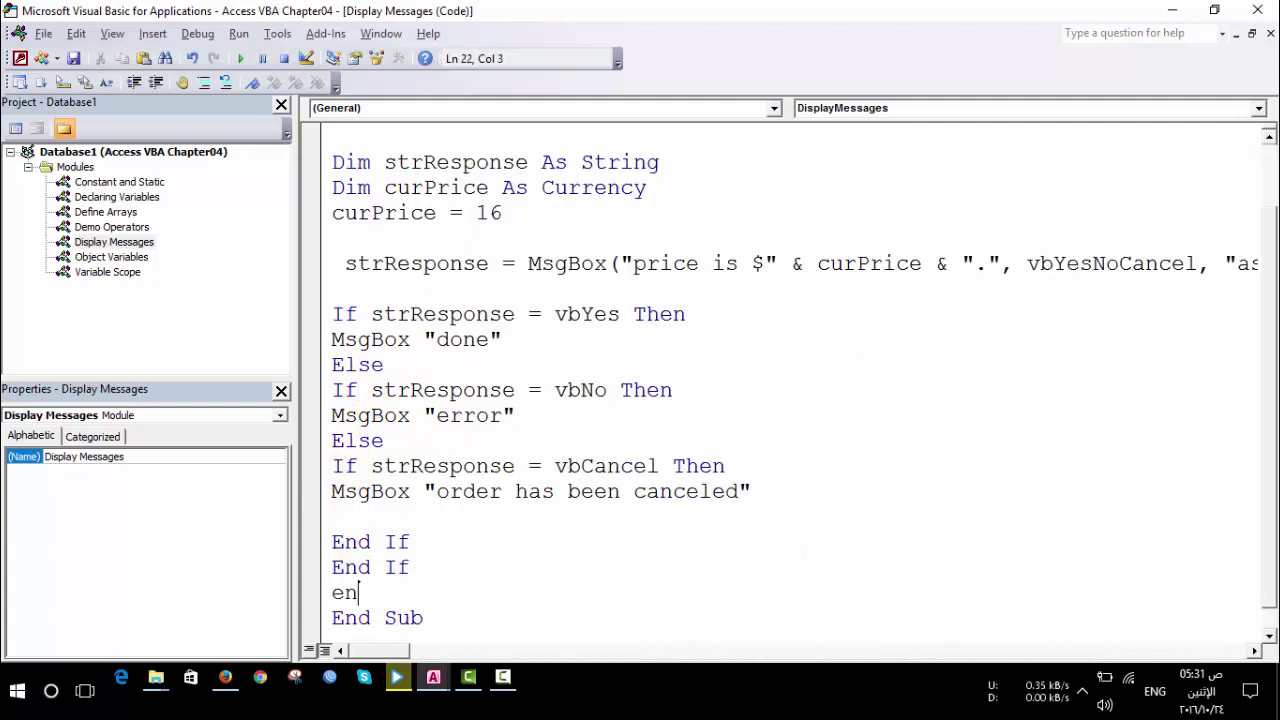
type("d if")
key("Return")
scroll(345, 500, "down", 1)
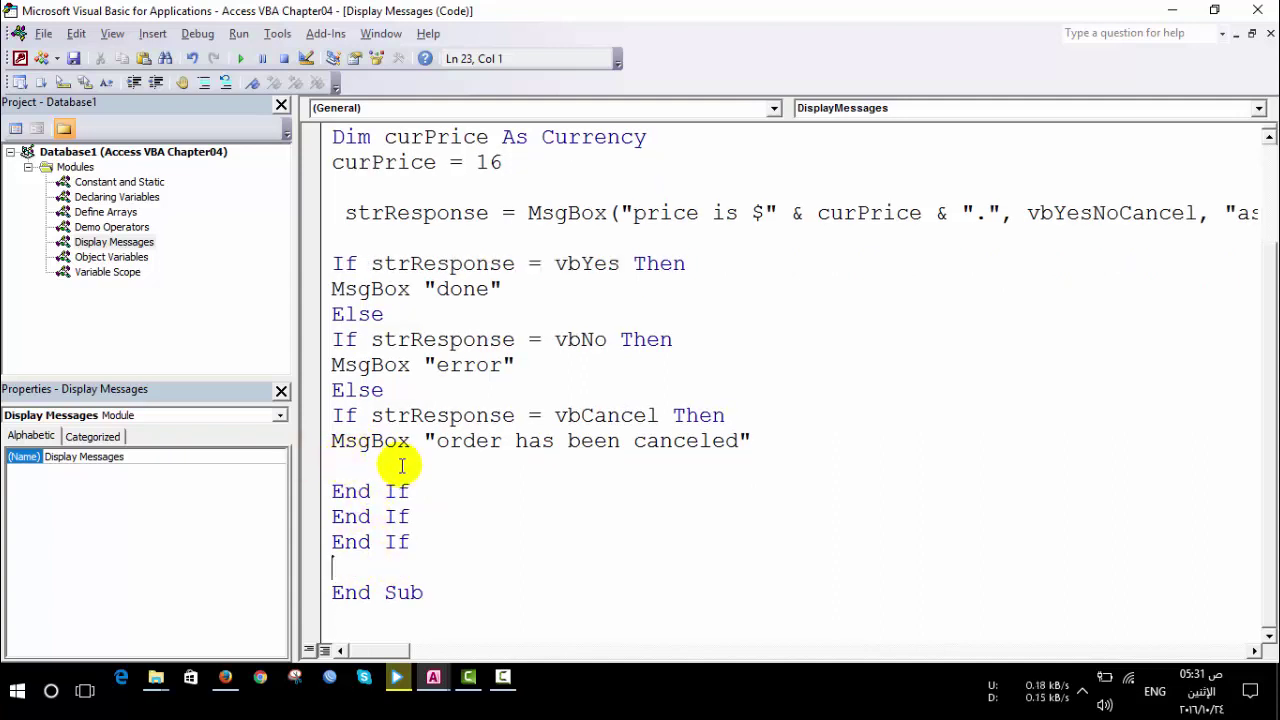
key("F5")
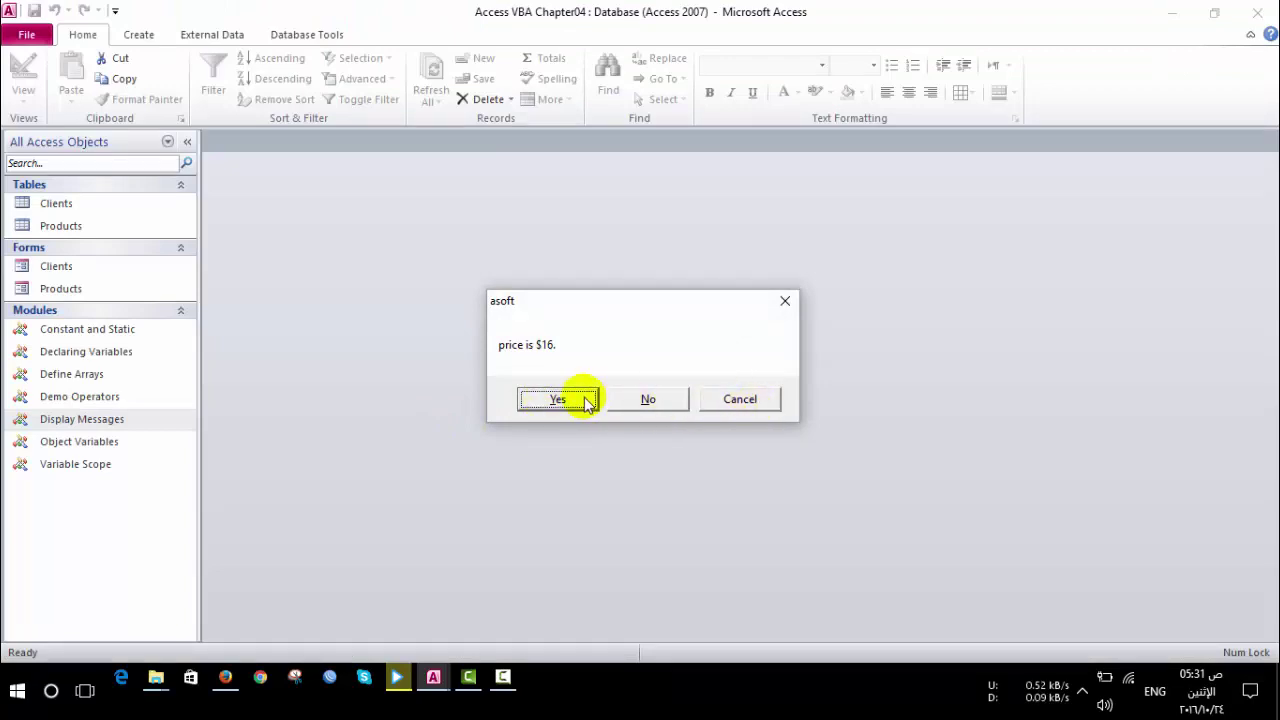
left_click(575, 400)
left_click(640, 397)
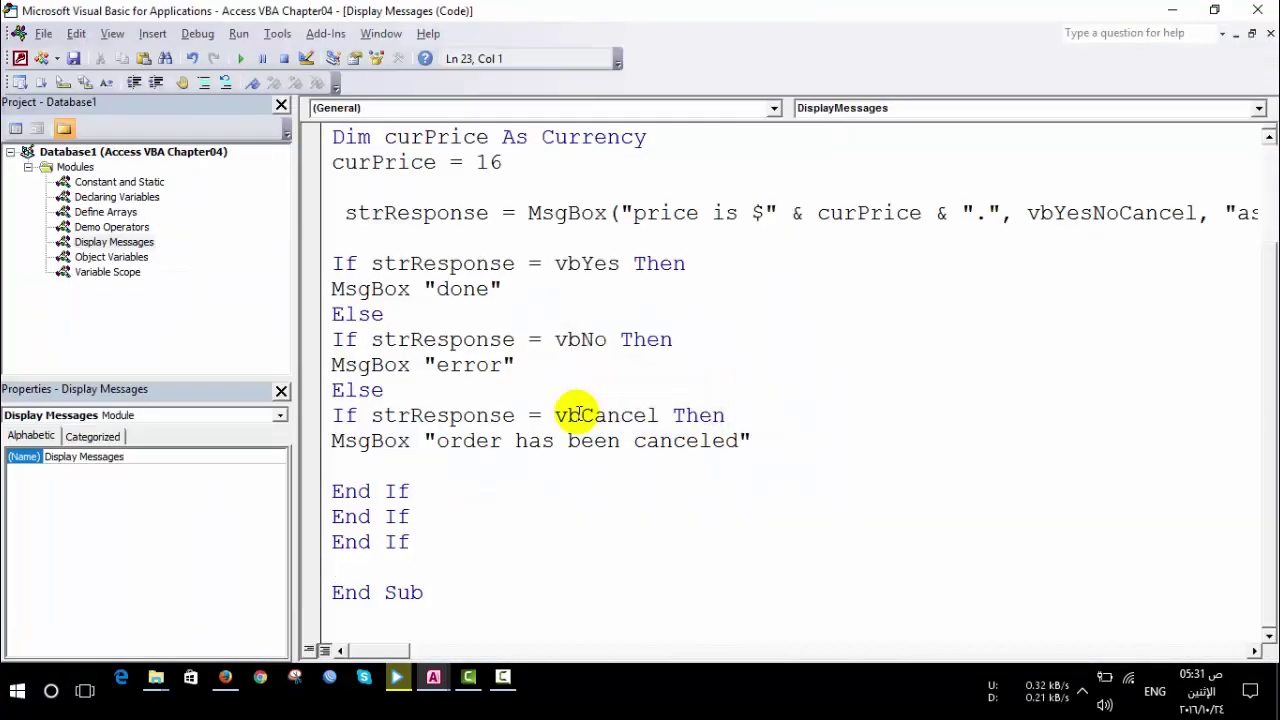
key("F5")
left_click(646, 397)
left_click(634, 397)
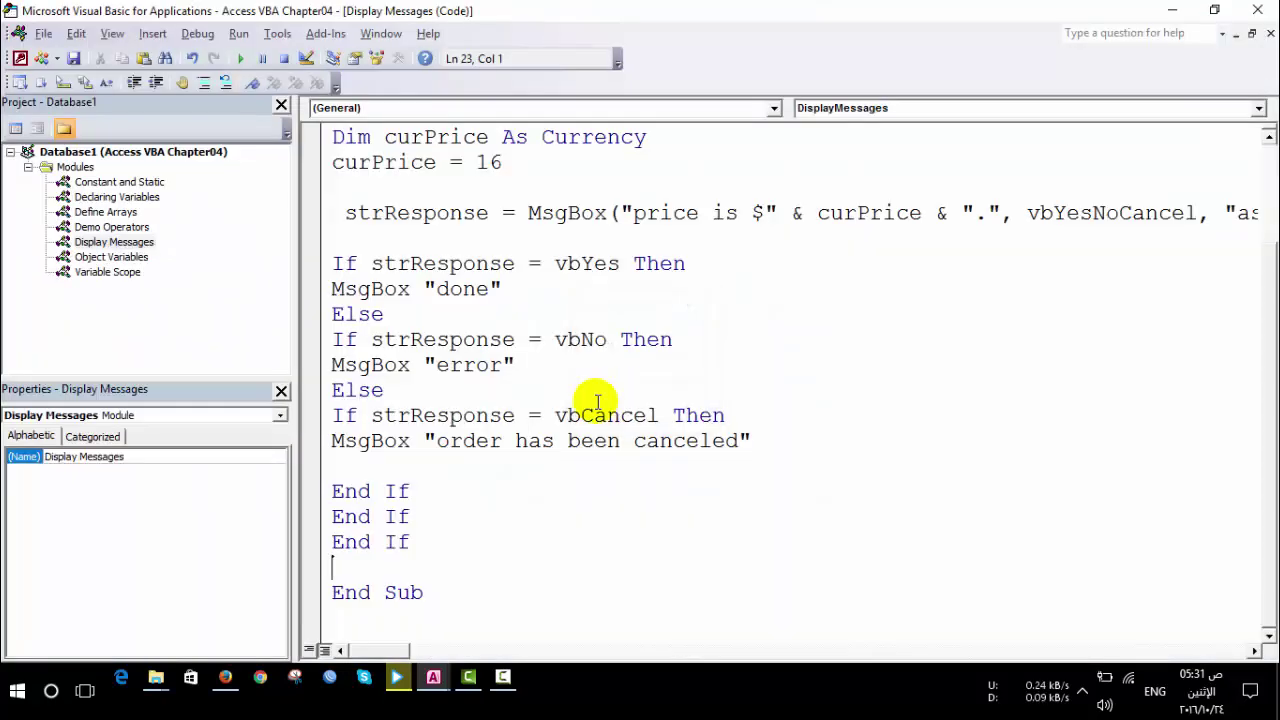
key("F5")
left_click(730, 397)
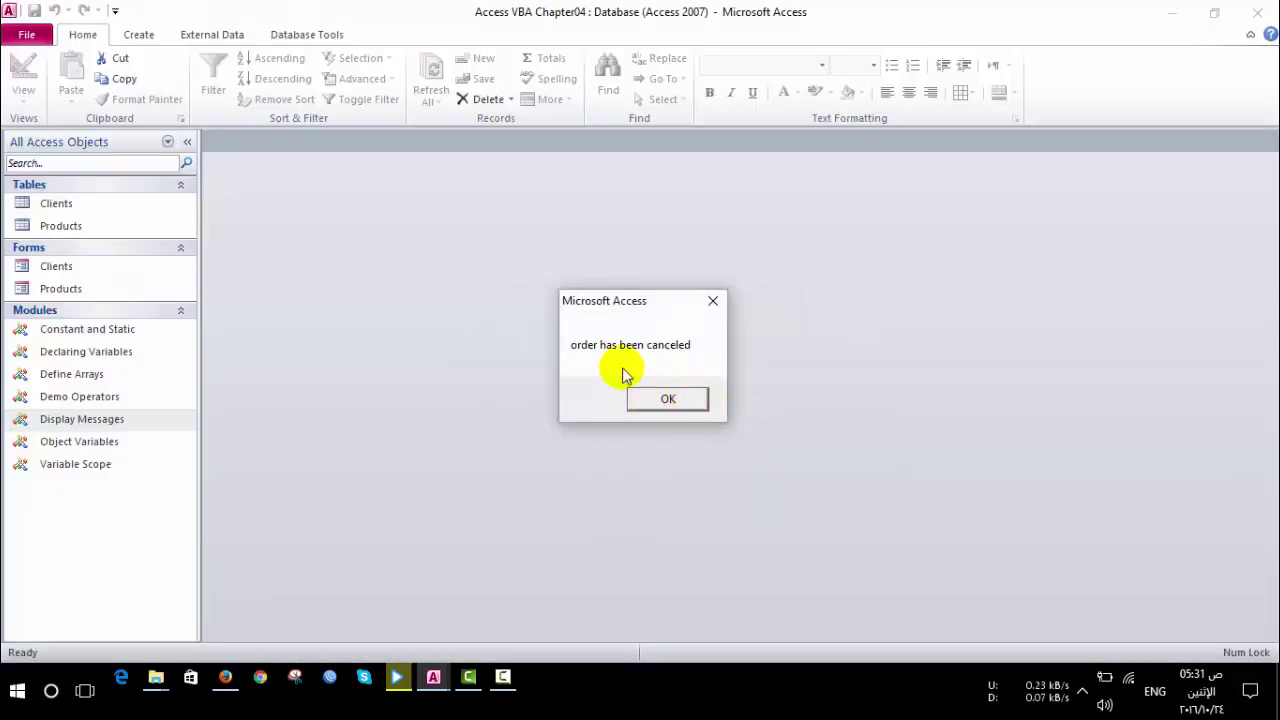
left_click(665, 399)
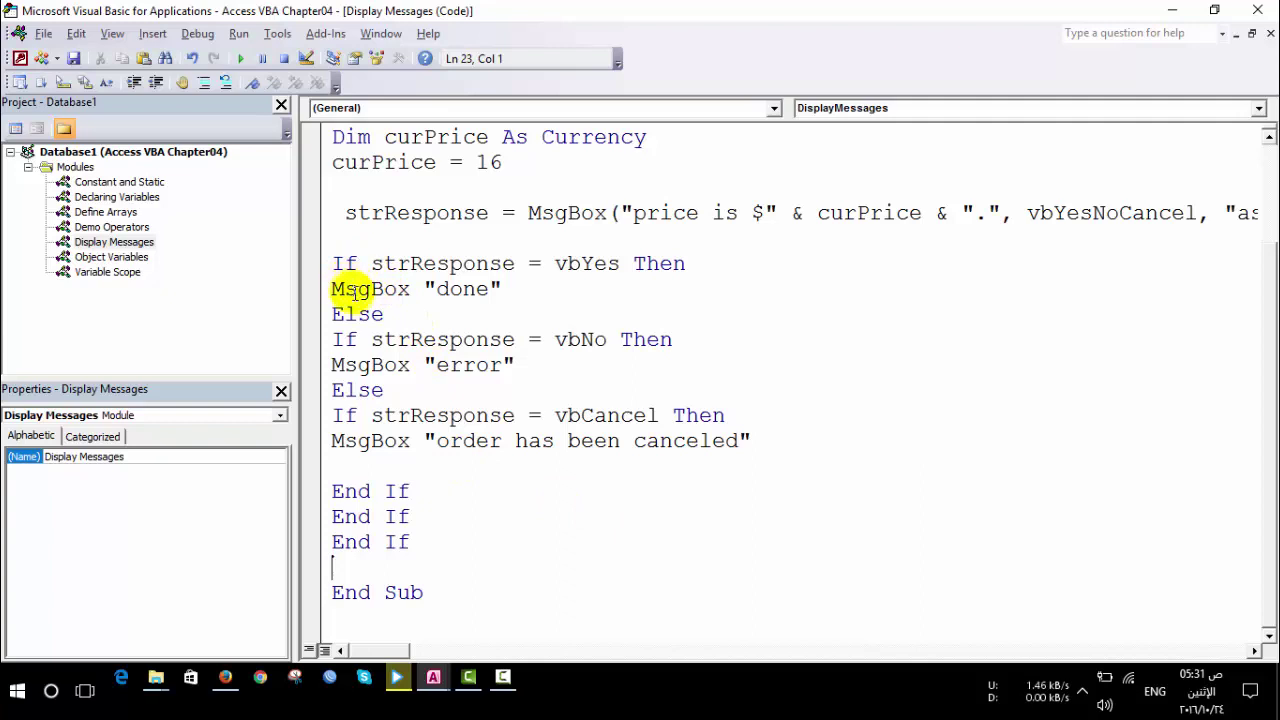
left_click(335, 238)
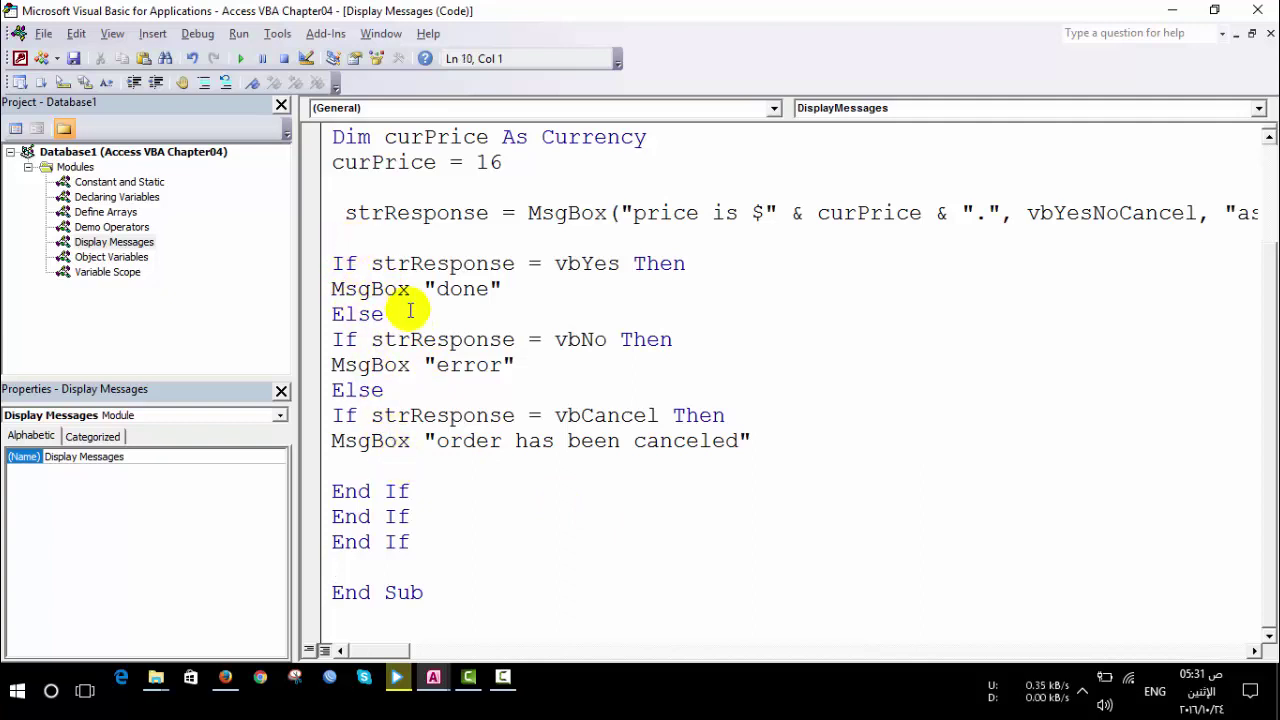
Step: Insert a 'select strsponse' line above the If block, dismissing the 'Expected: Case' compile errors
key("Return")
type("select str")
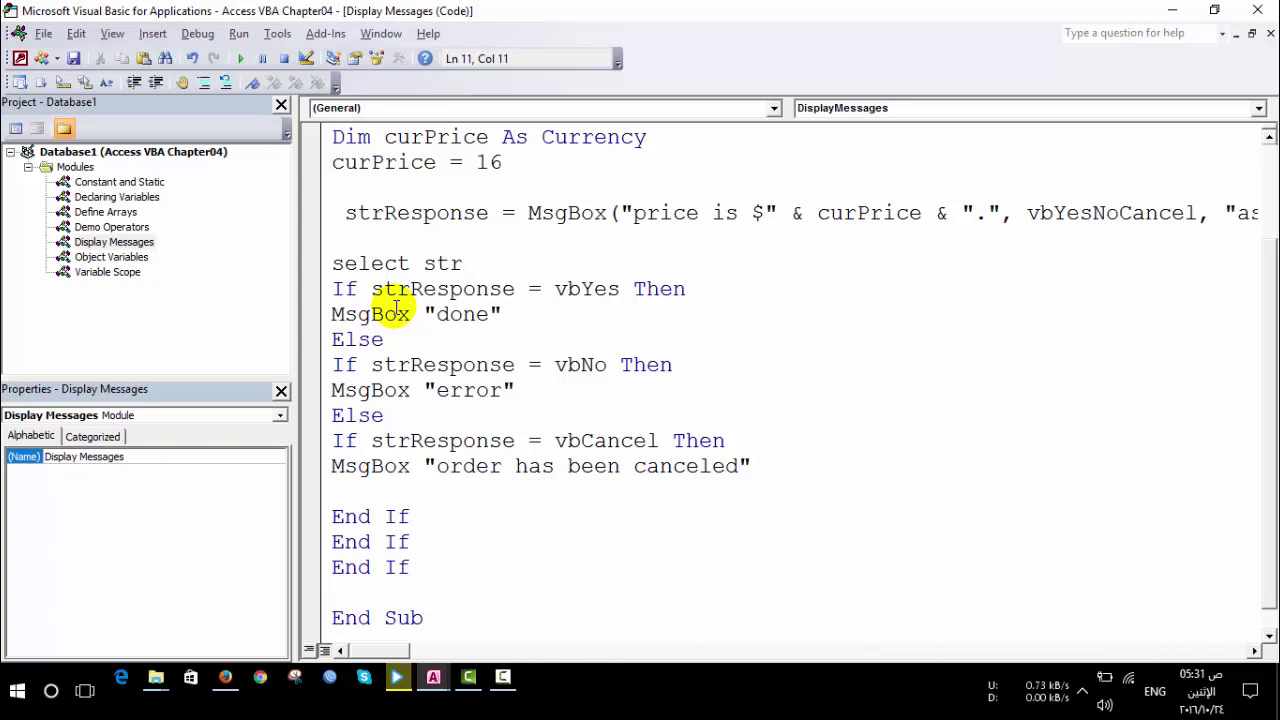
type("sponse")
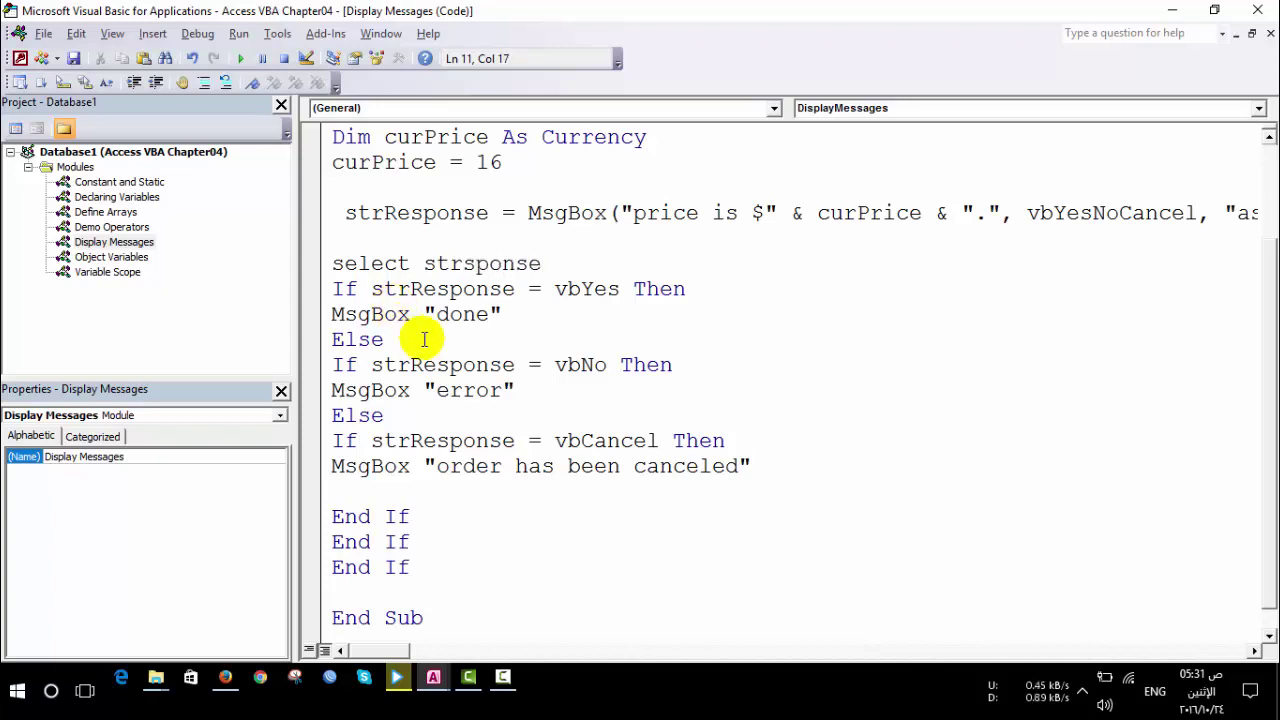
left_click(423, 338)
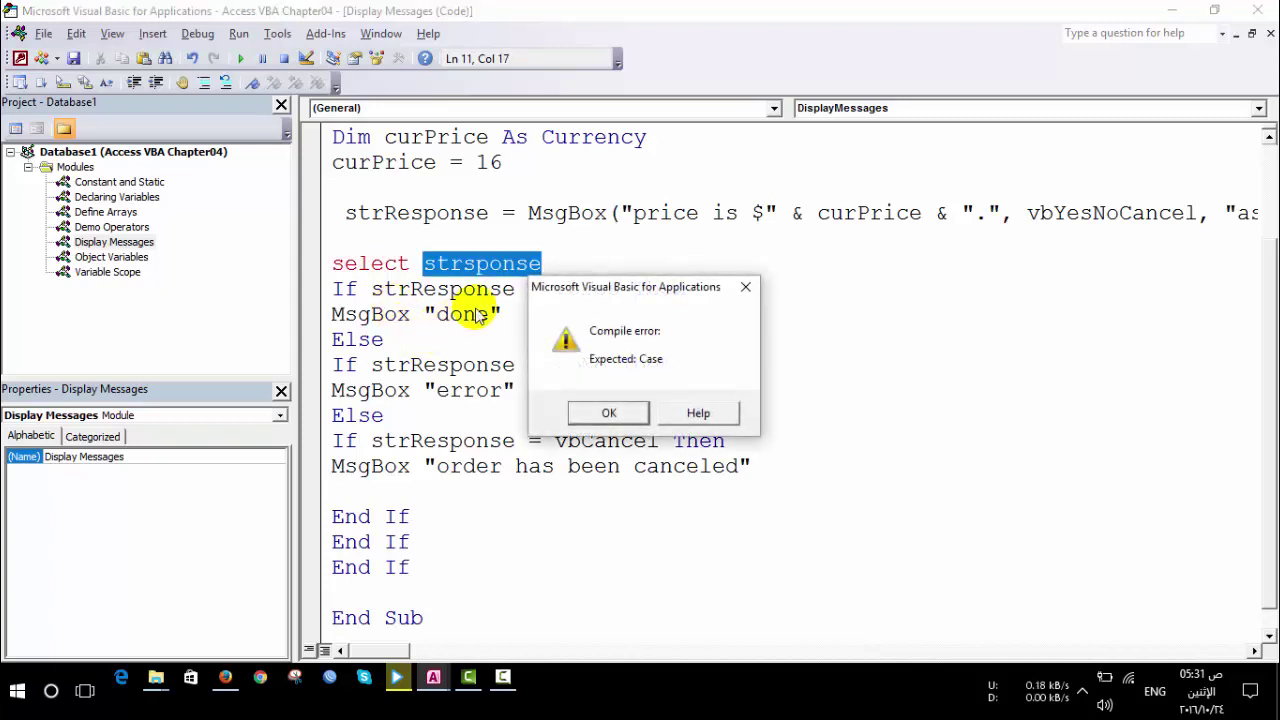
left_click(606, 414)
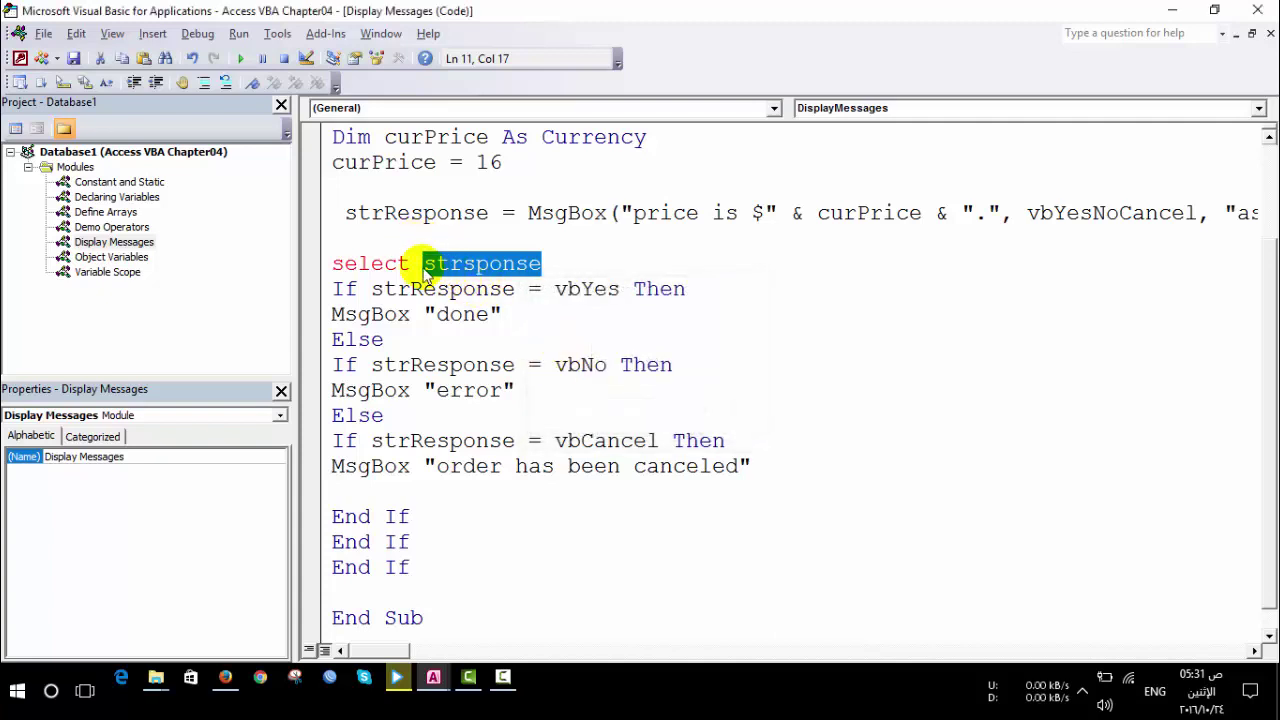
left_click(545, 262)
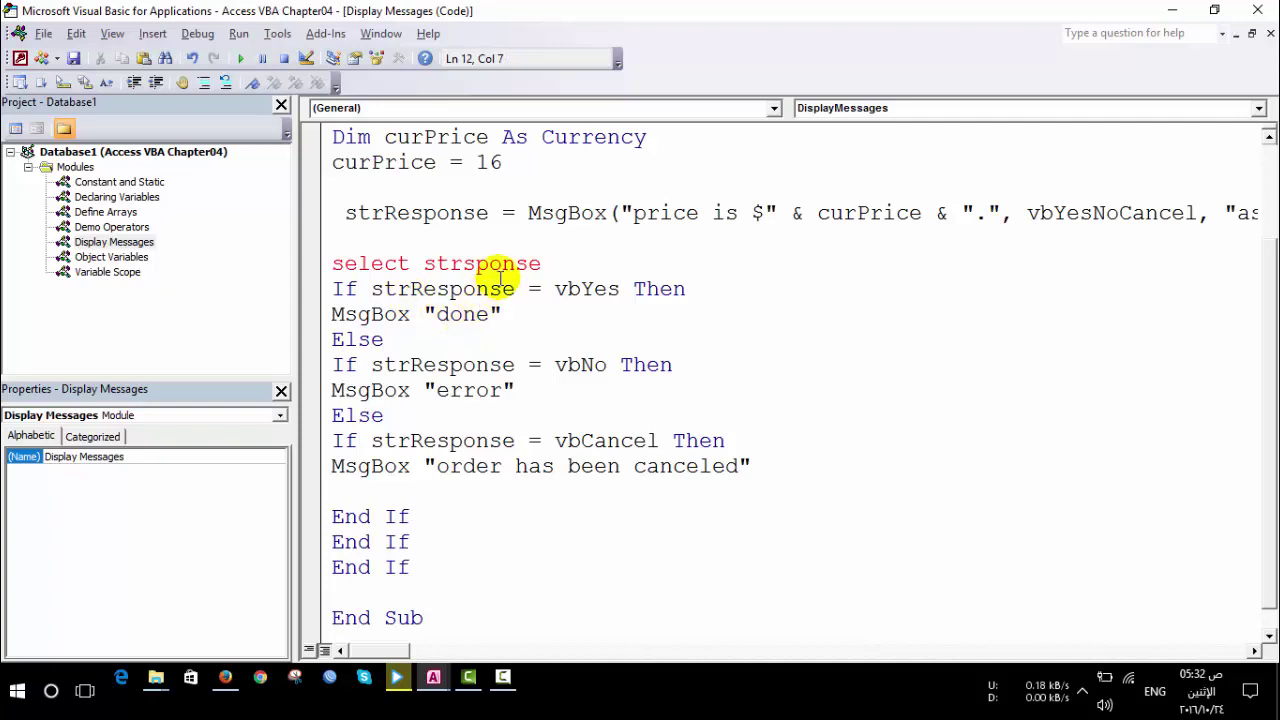
left_click(438, 290)
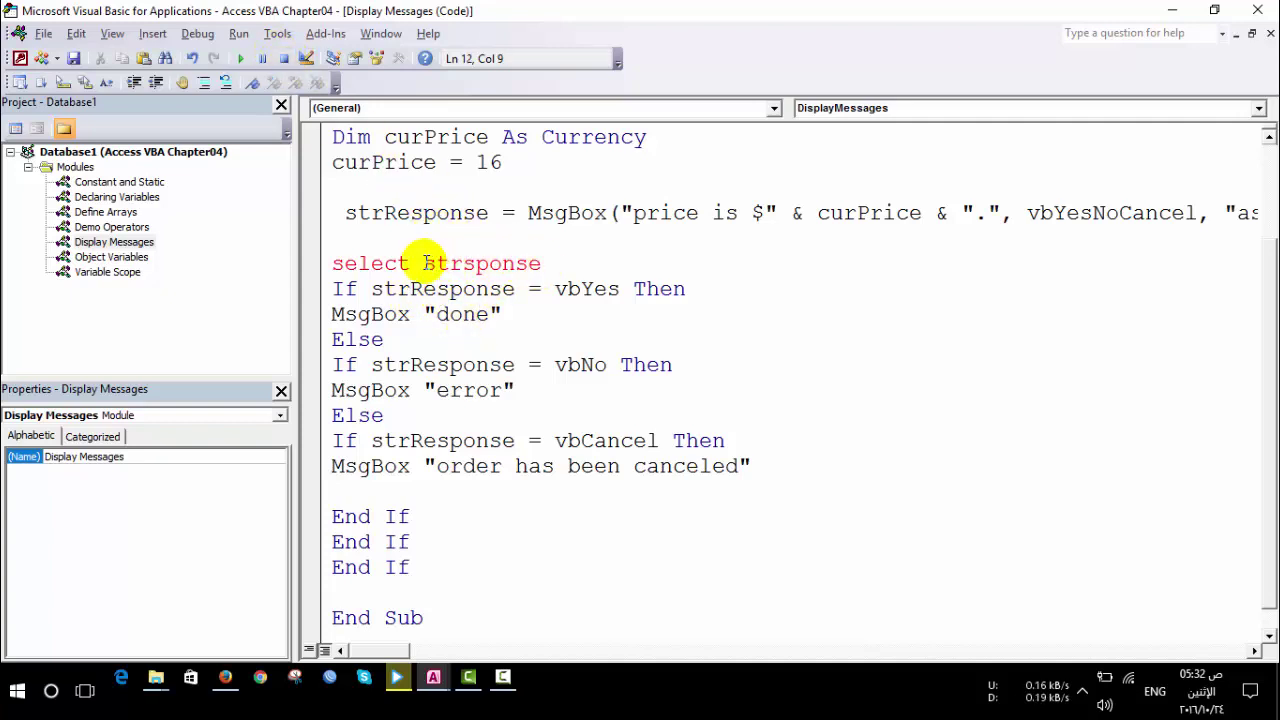
left_click(545, 265)
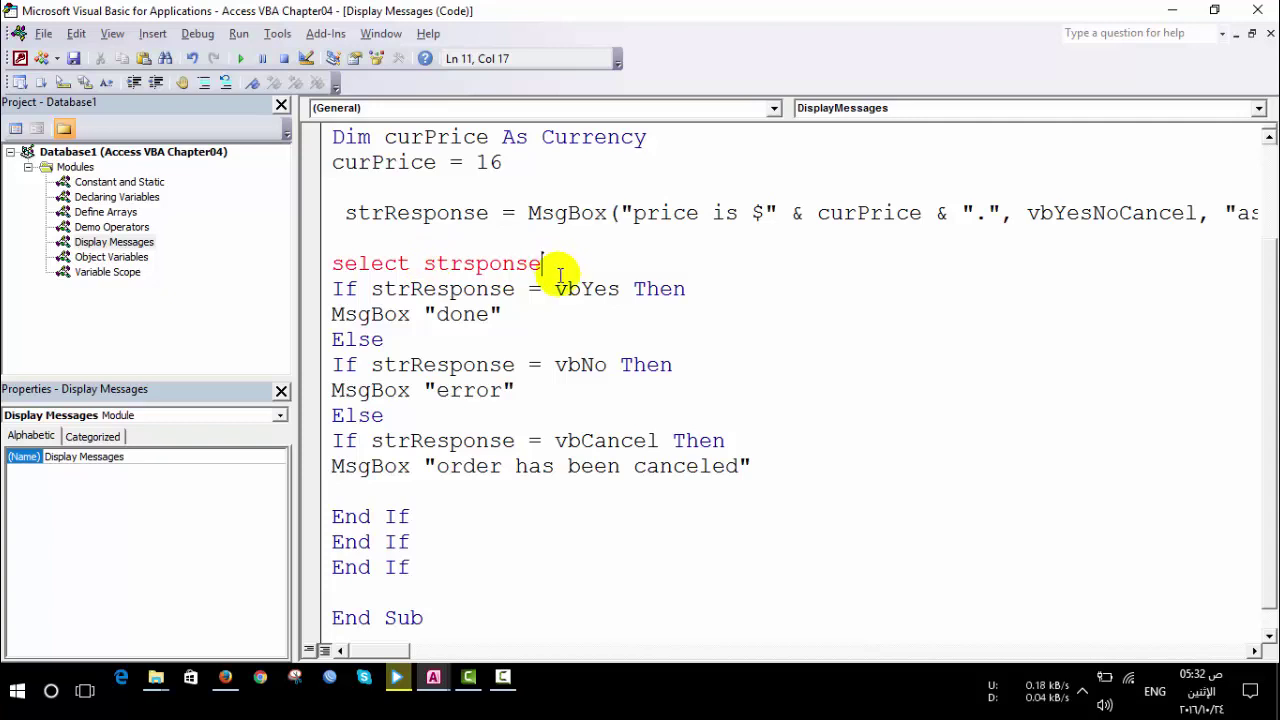
left_click(512, 318)
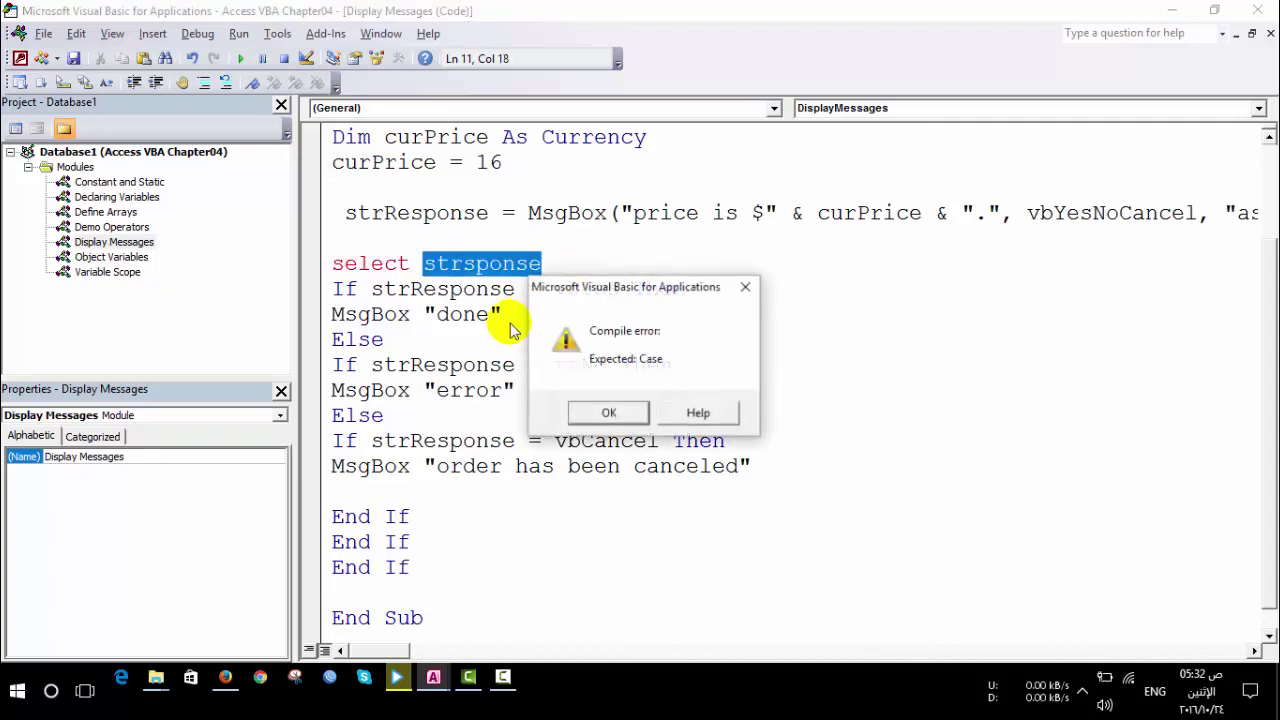
left_click(611, 418)
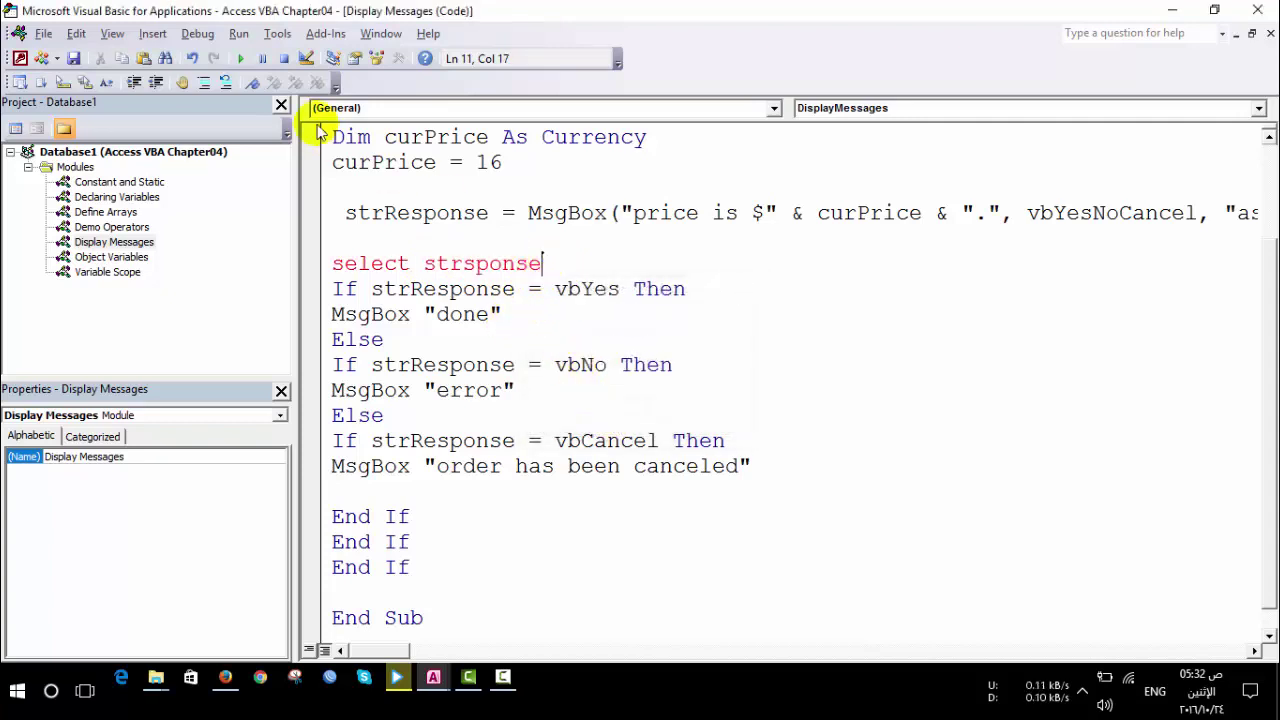
key("Return")
type("case st")
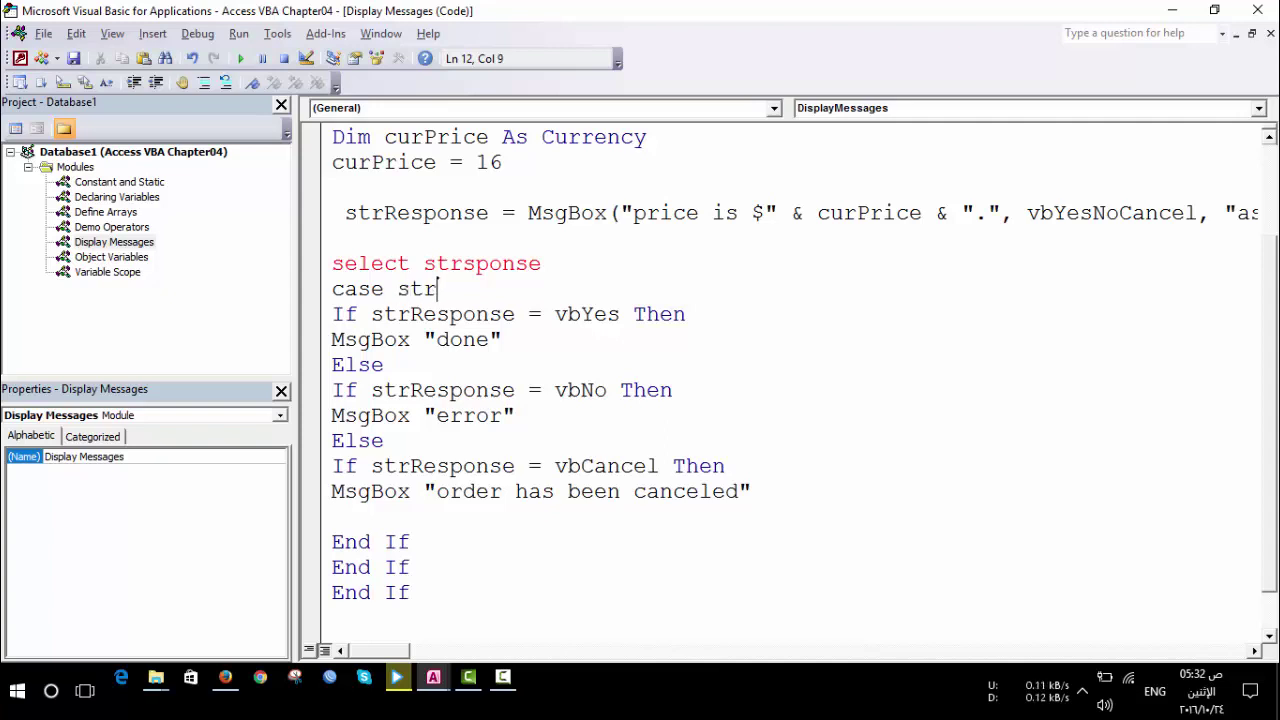
Step: Finish the 'Case strResponse = vbYes' line and insert 'case' after select to read 'Select Case strsponse'
type("response = vbyes")
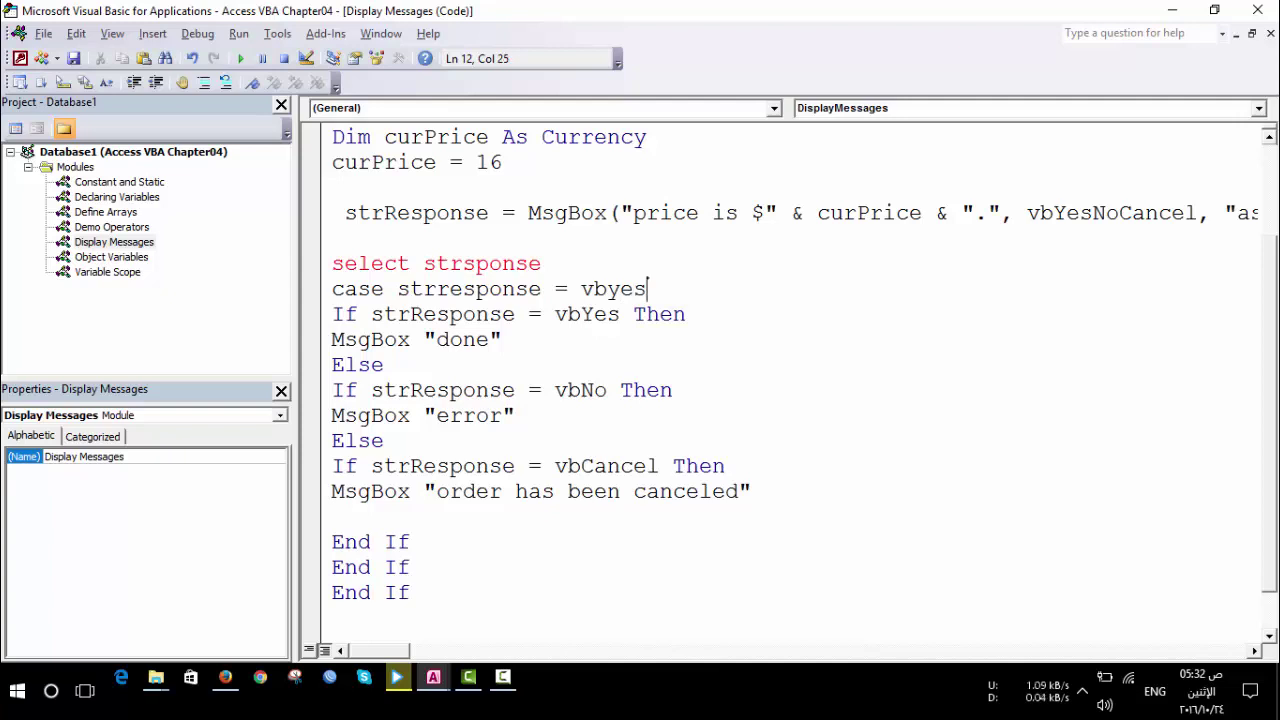
key("Return")
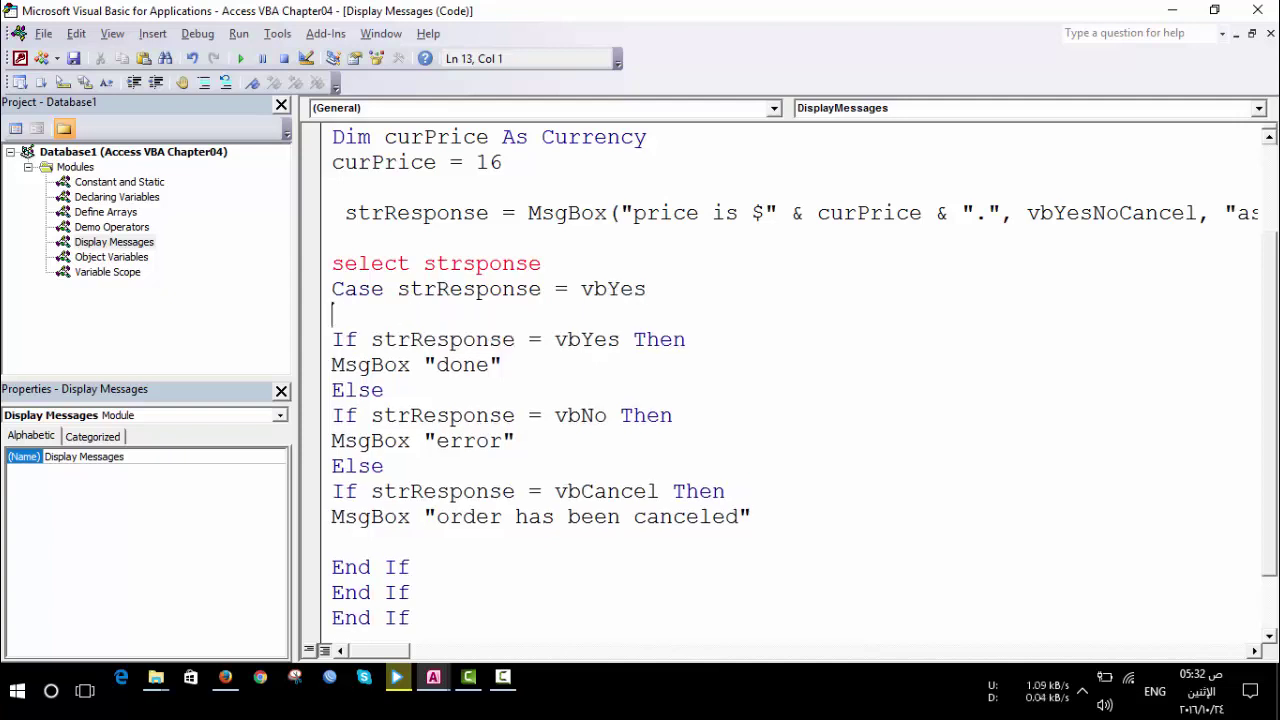
left_click(478, 263)
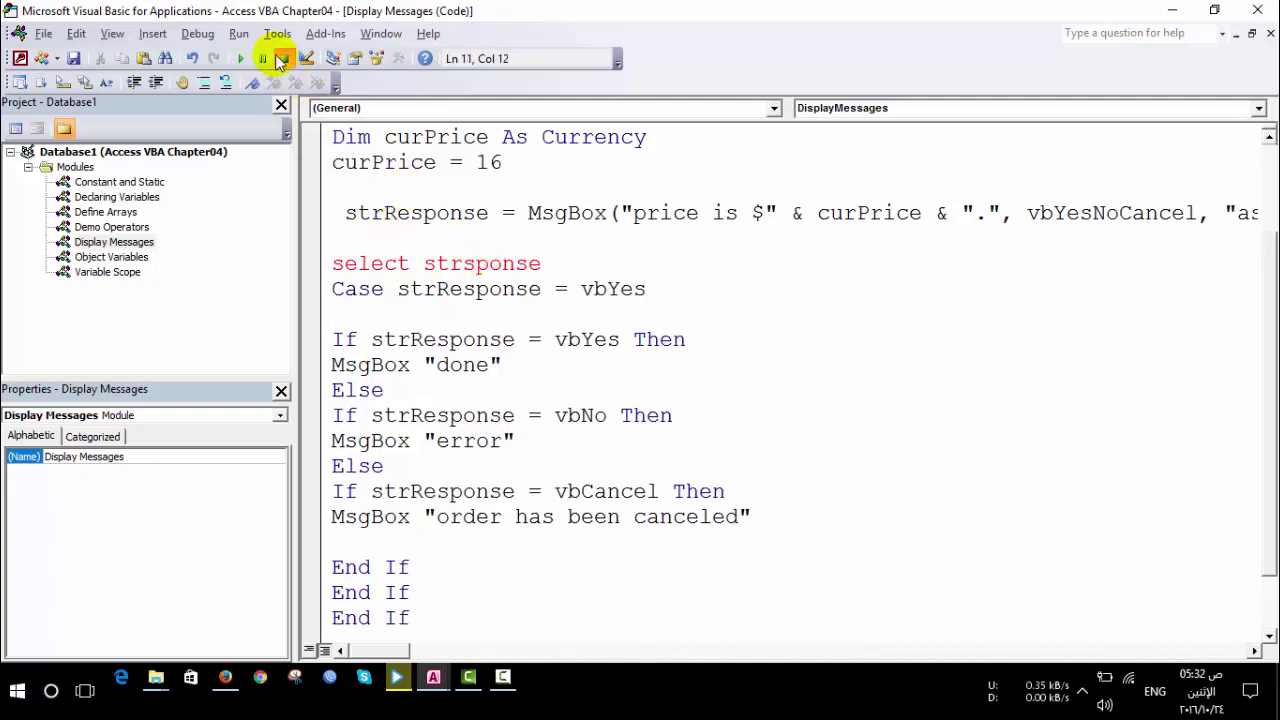
left_click(503, 290)
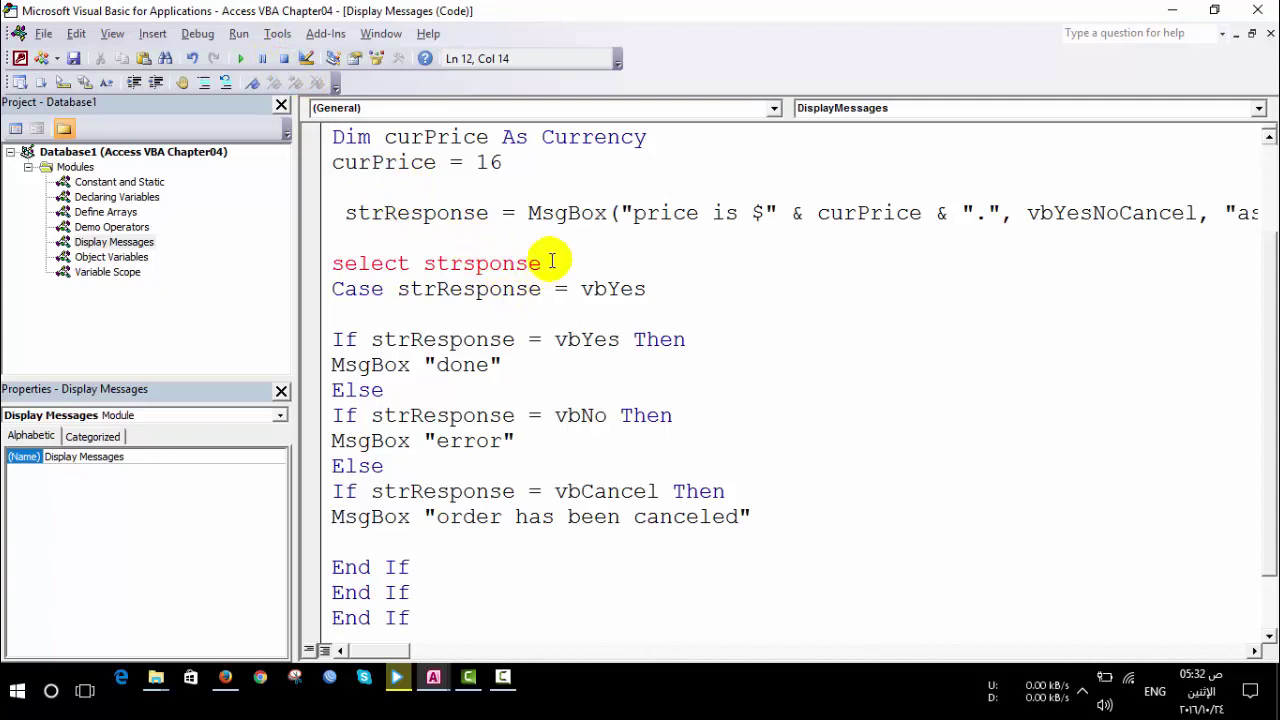
left_click(517, 264)
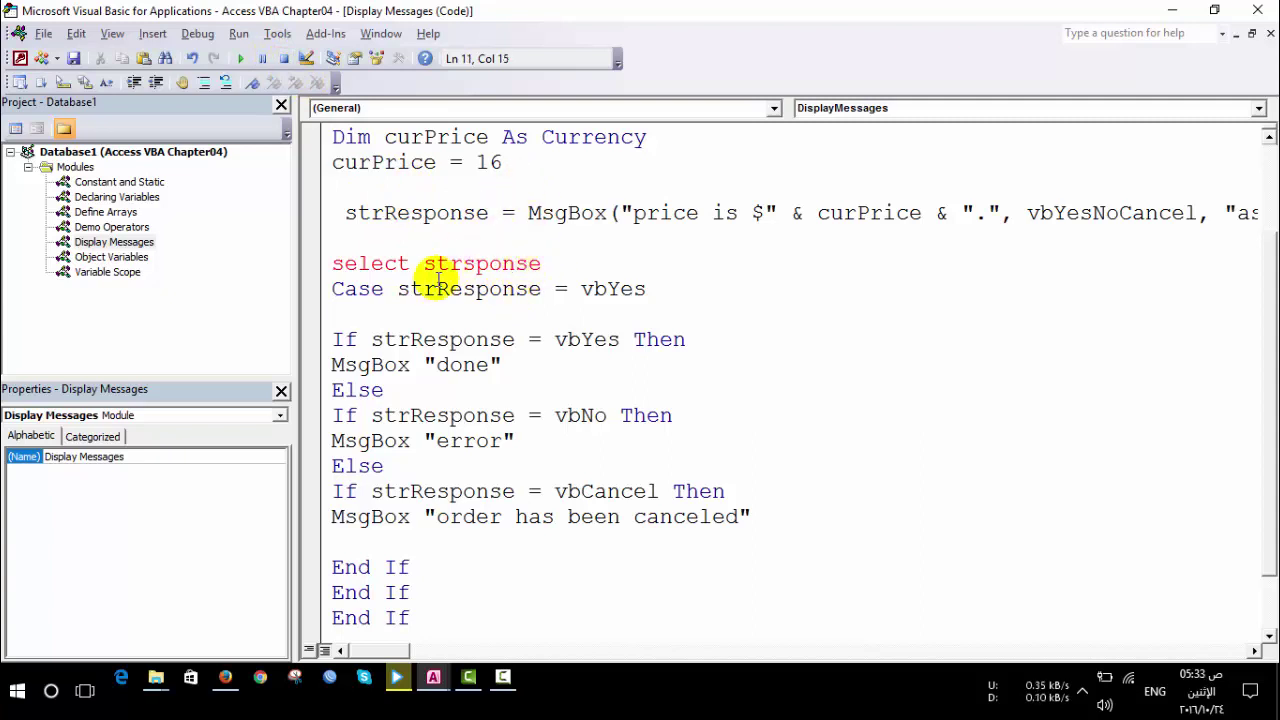
left_click(410, 264)
type("cas")
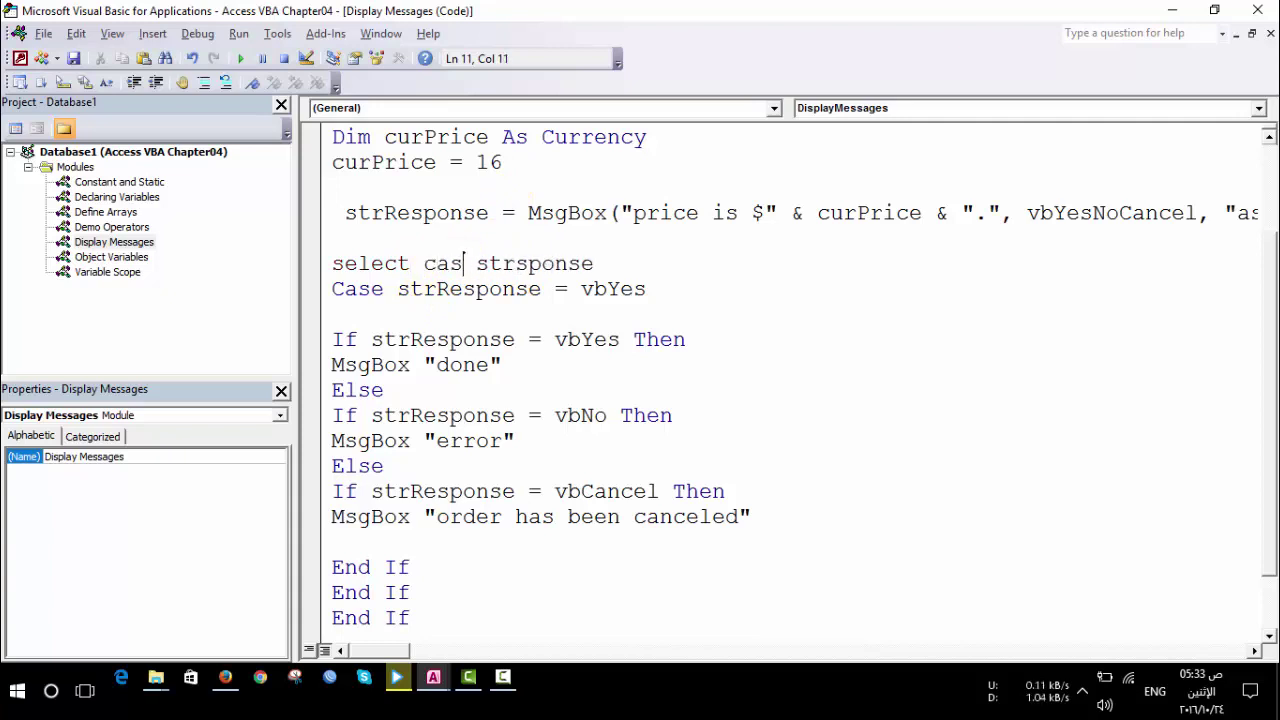
type("e")
left_click(441, 292)
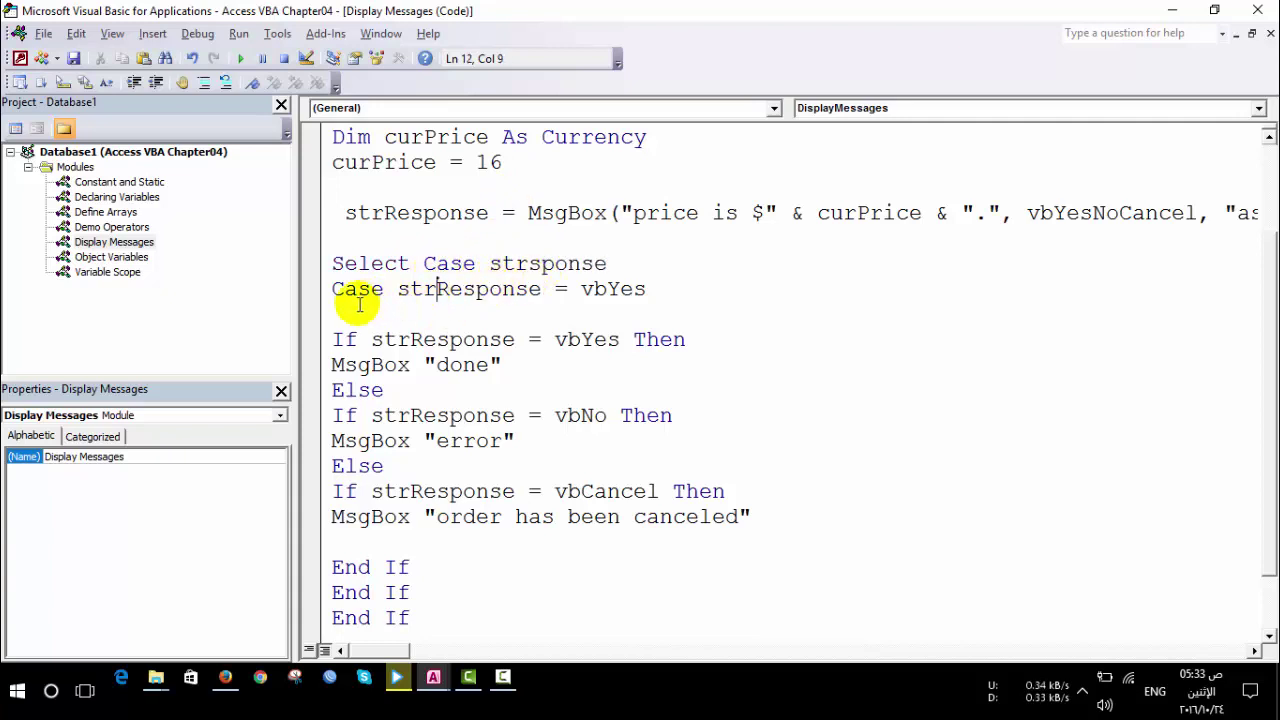
left_click(451, 313)
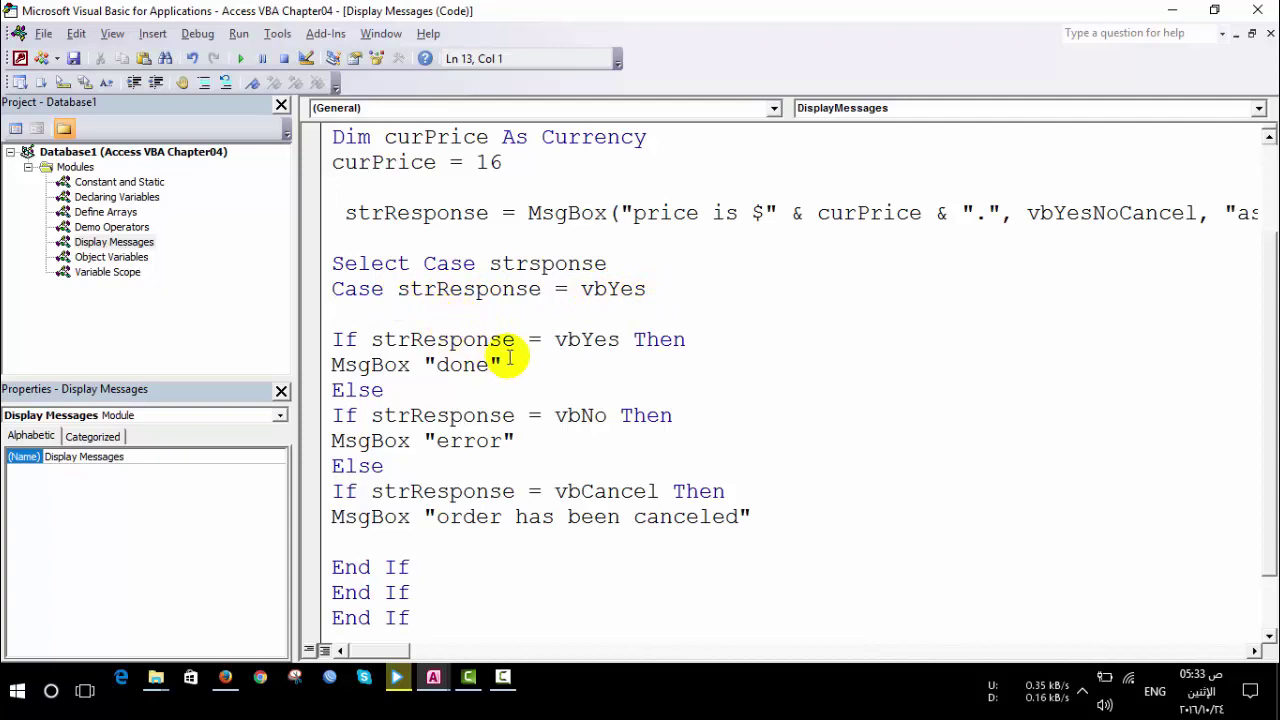
Step: Copy the 'done' MsgBox line under the Case strResponse = vbYes branch
left_click_drag(503, 365, 282, 365)
key("ctrl+c")
left_click(399, 310)
key("ctrl+v")
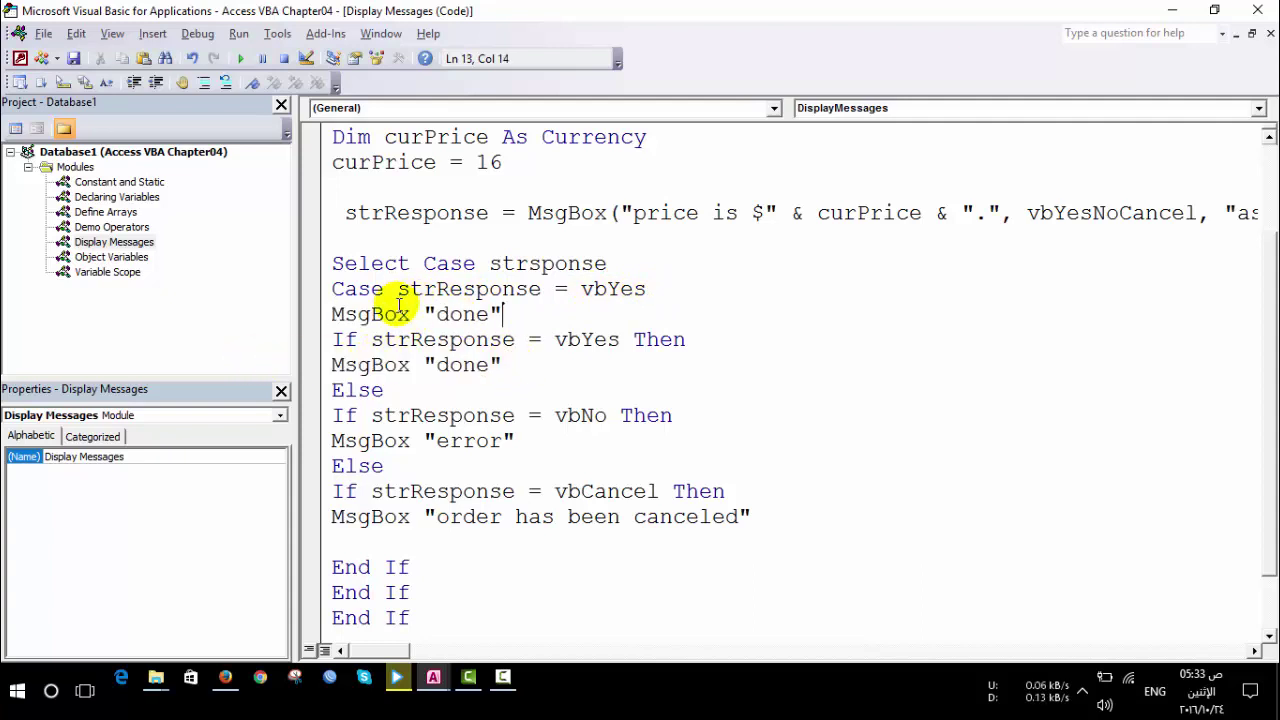
key("Return")
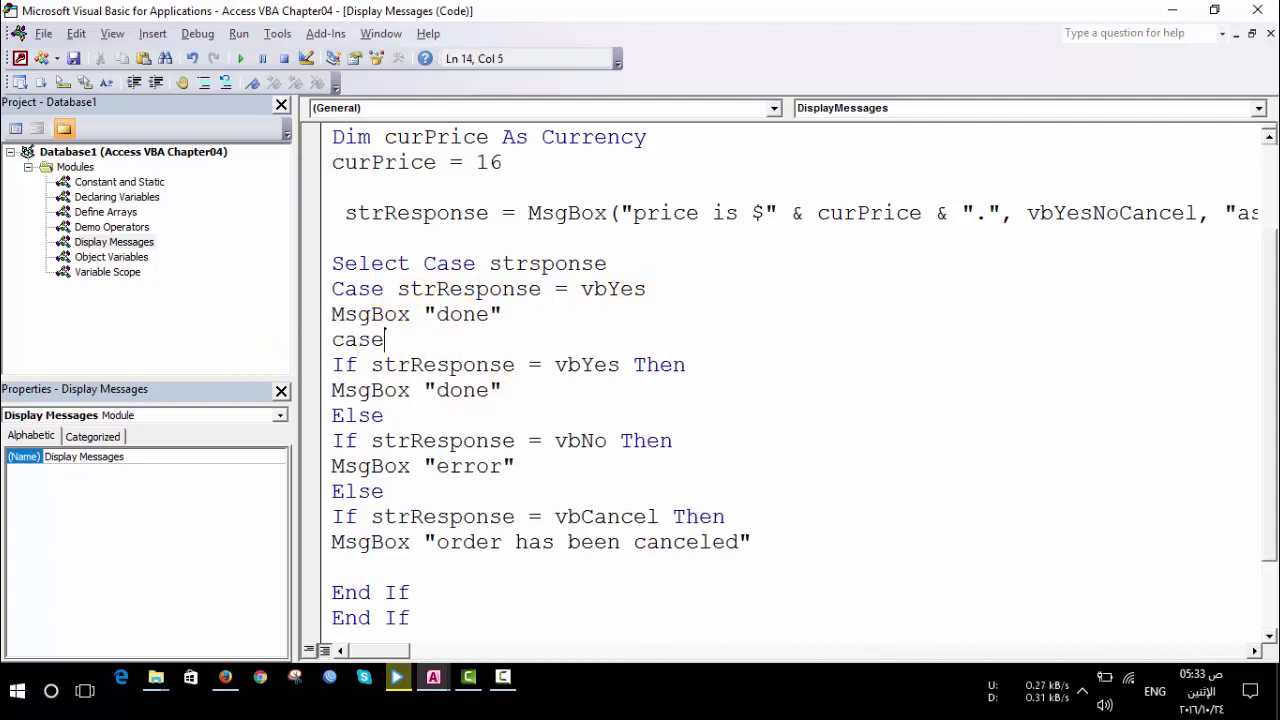
Step: Add Case strResponse = vbNo with the 'error' MsgBox beneath it
left_click(378, 440)
left_click(590, 410)
left_click_drag(371, 440, 606, 440)
left_click(427, 337)
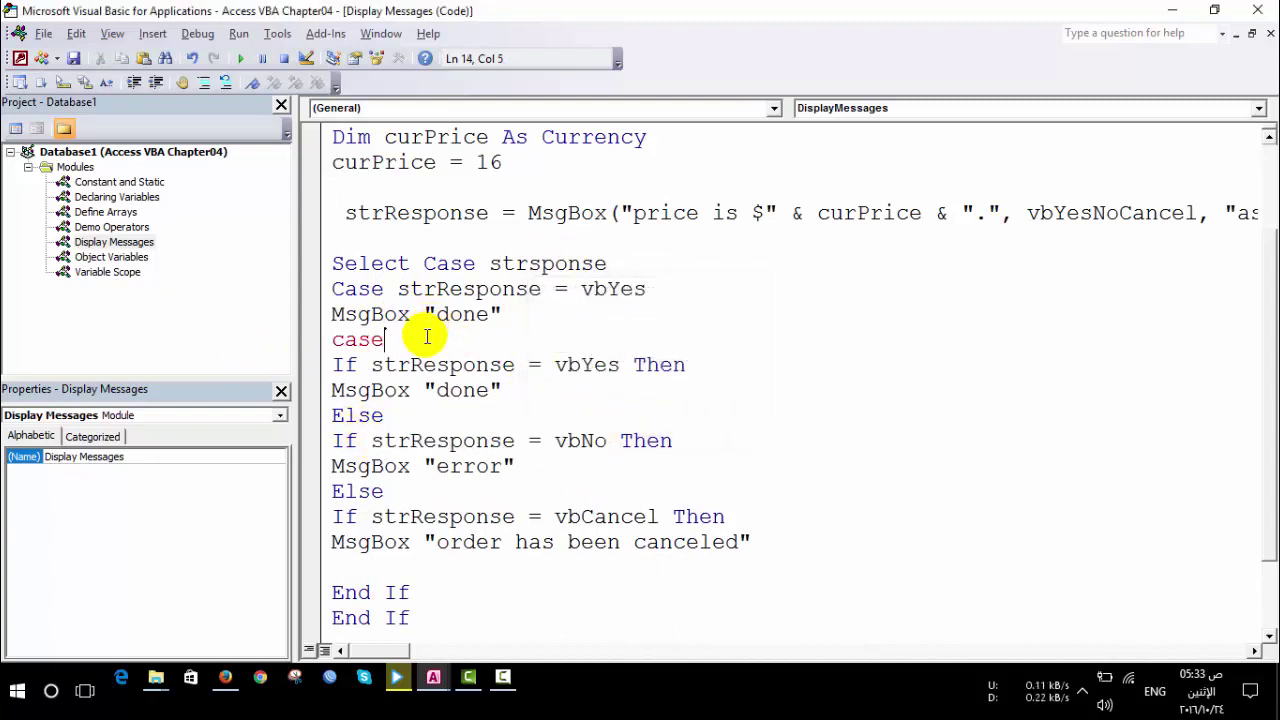
key("ctrl+v")
key("Return")
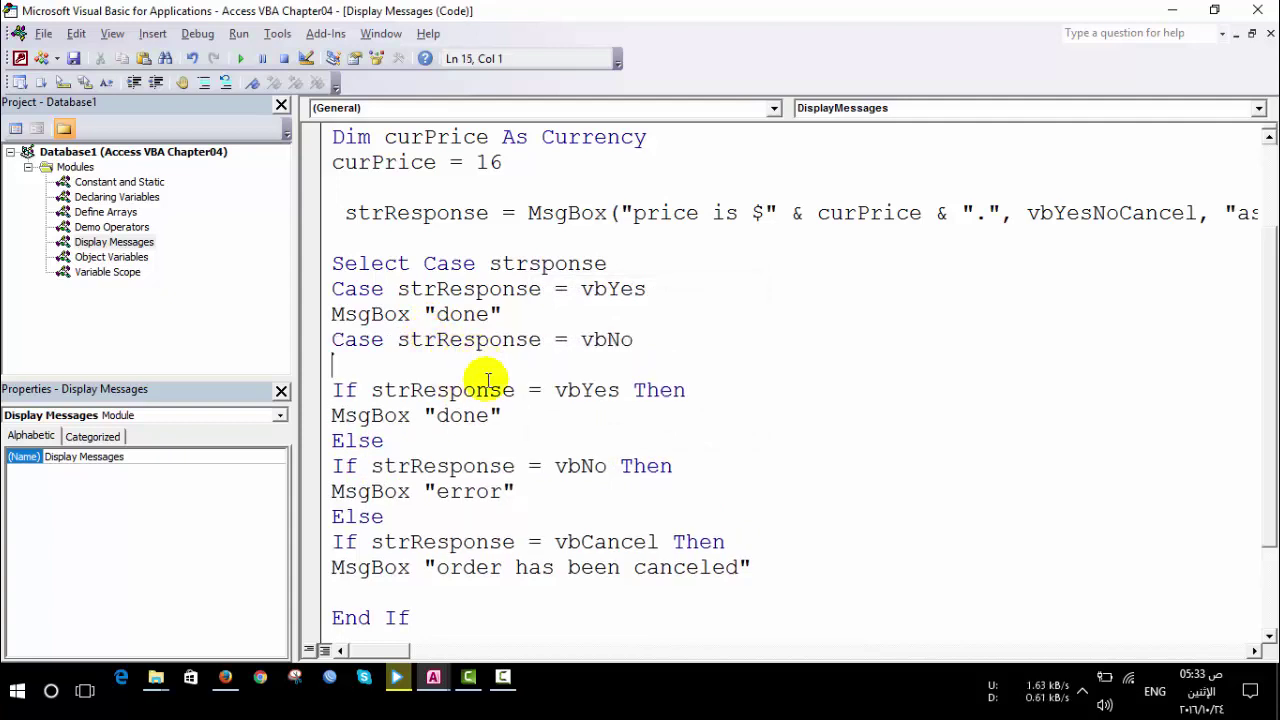
left_click_drag(530, 488, 277, 491)
key("ctrl+c")
left_click(372, 365)
key("ctrl+v")
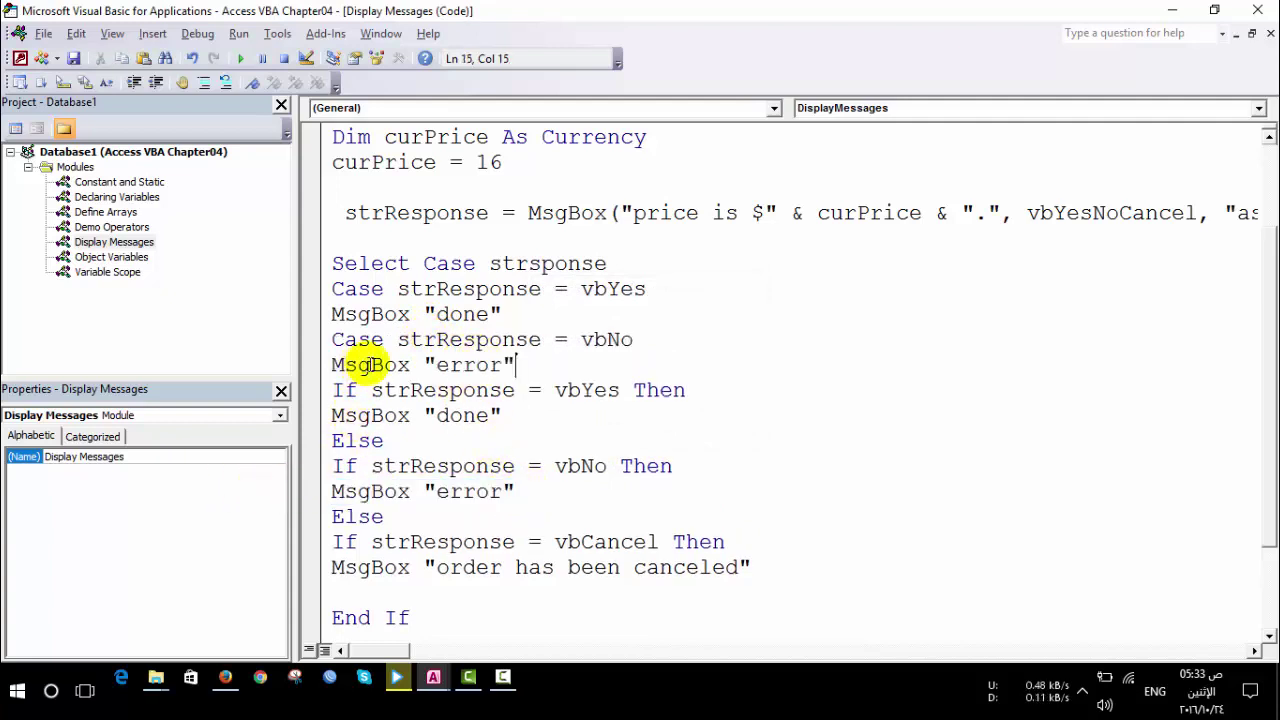
key("Return")
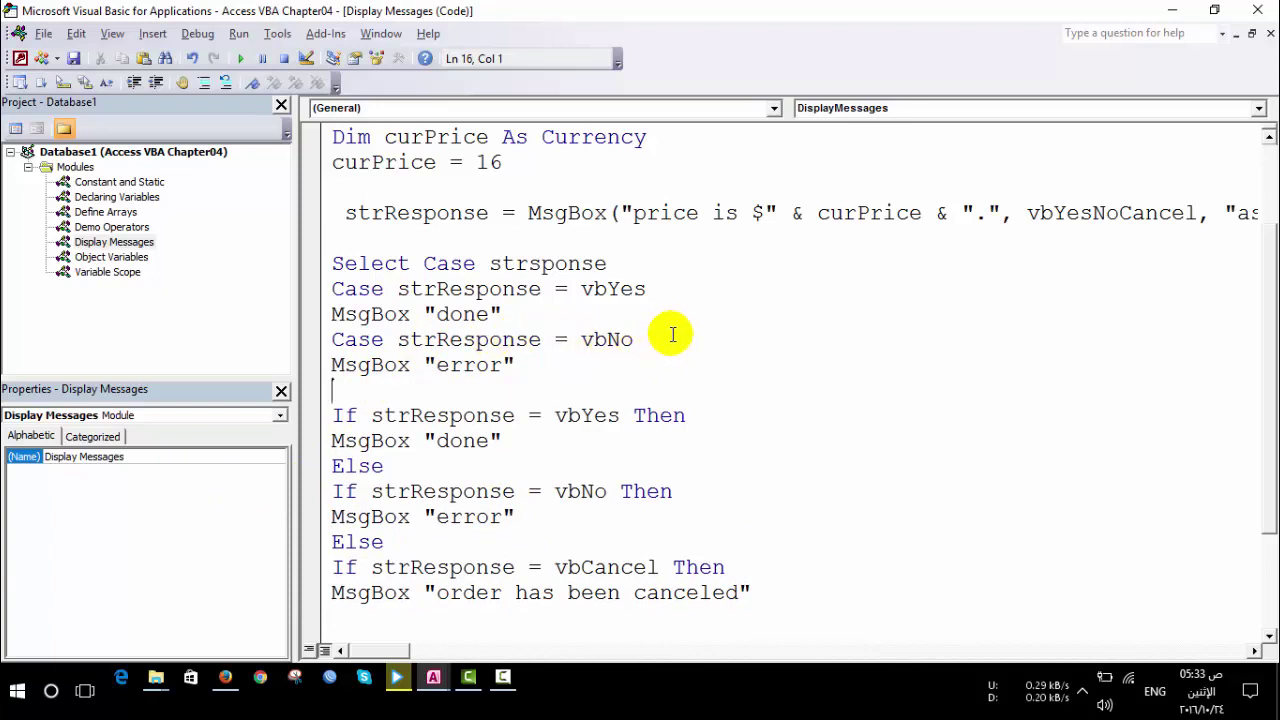
Step: Add Case strResponse = vbCancel with the 'order has been canceled' MsgBox beneath it
type("case")
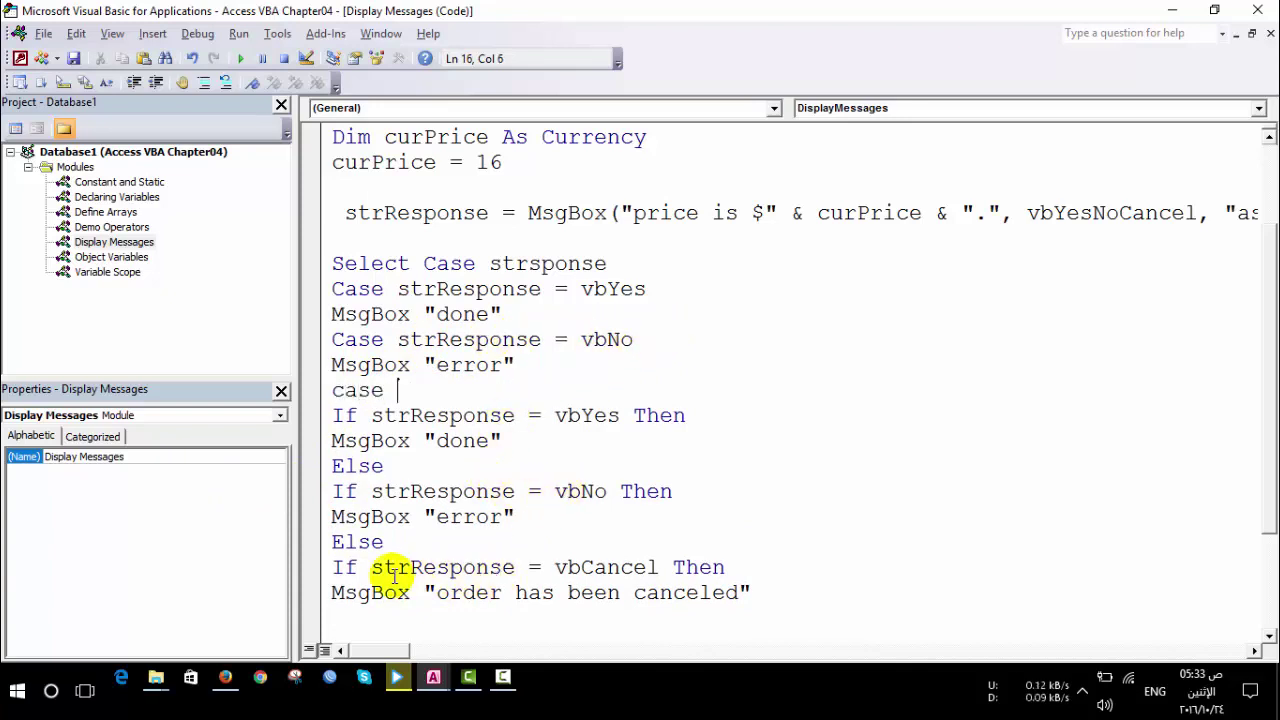
left_click(372, 566)
left_click(606, 412)
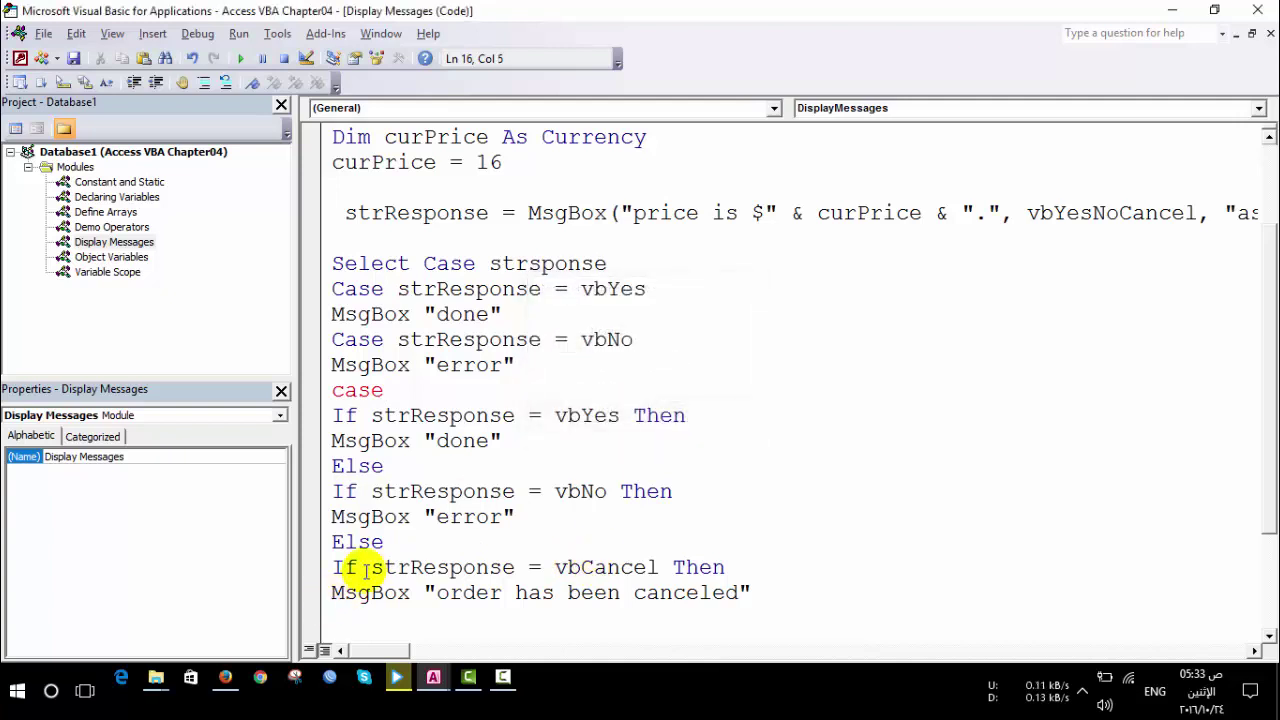
left_click_drag(371, 567, 657, 567)
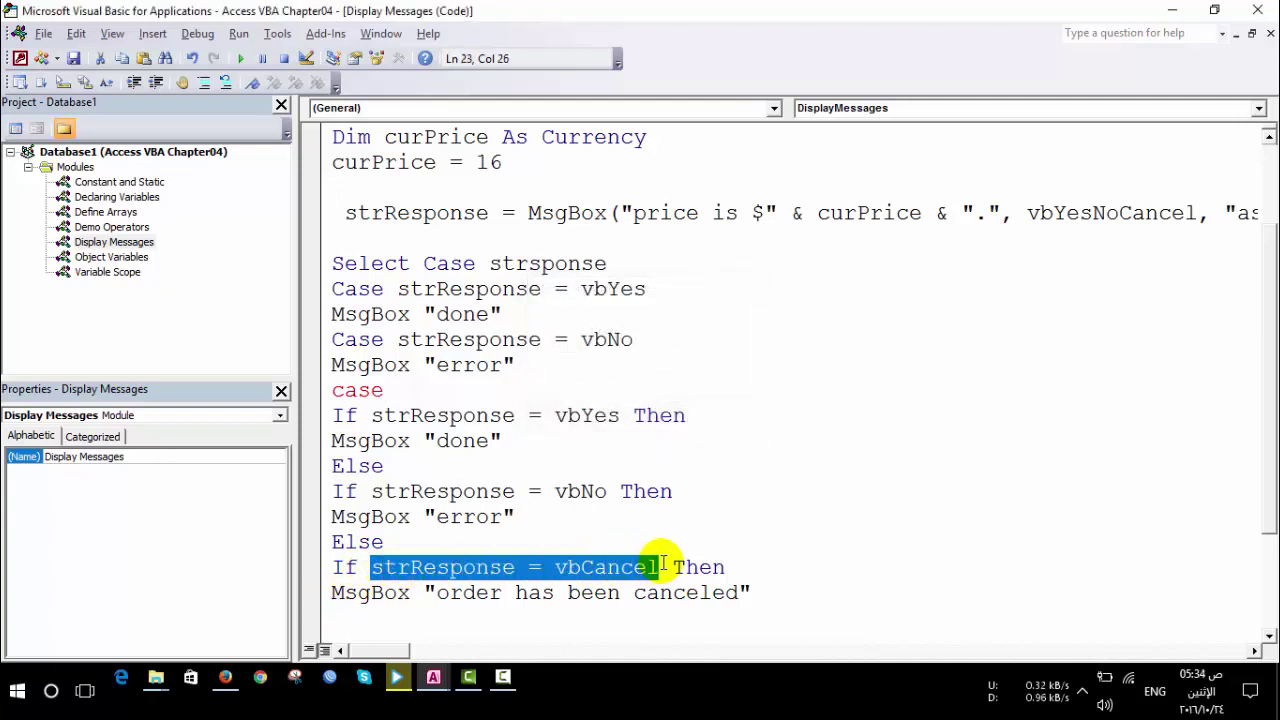
left_click(416, 387)
key("ctrl+v")
key("Return")
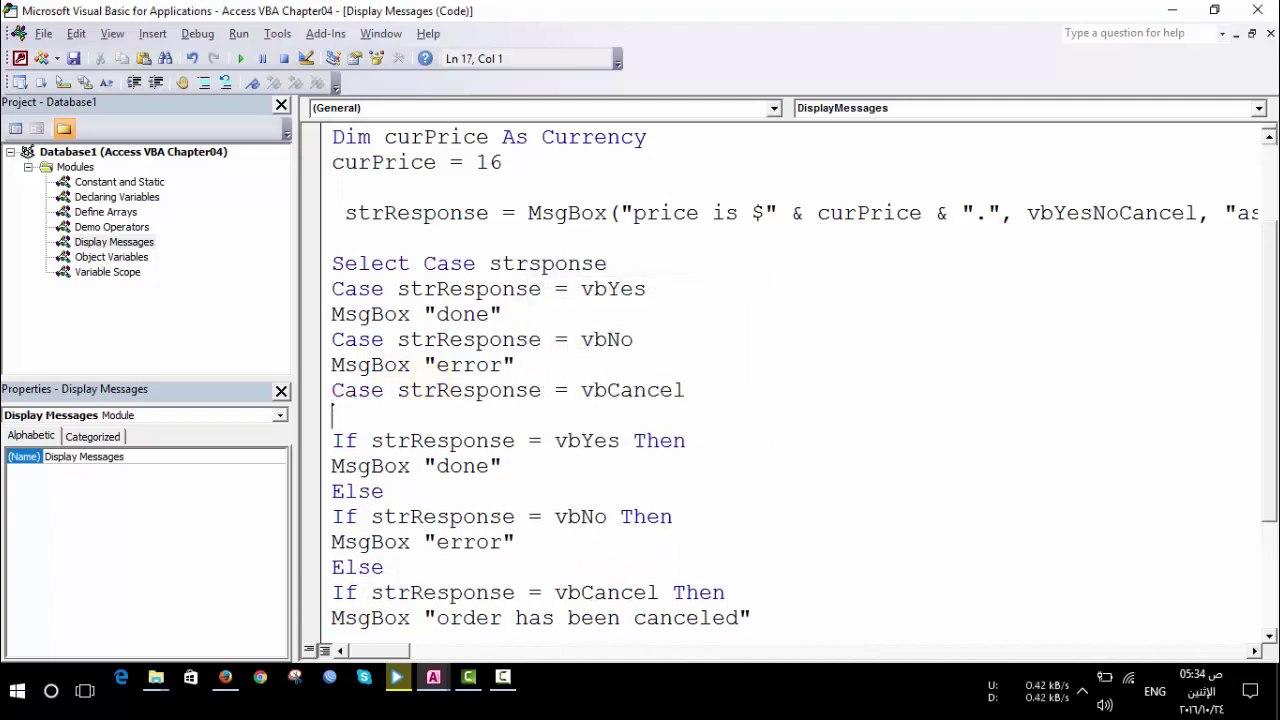
left_click_drag(332, 618, 760, 608)
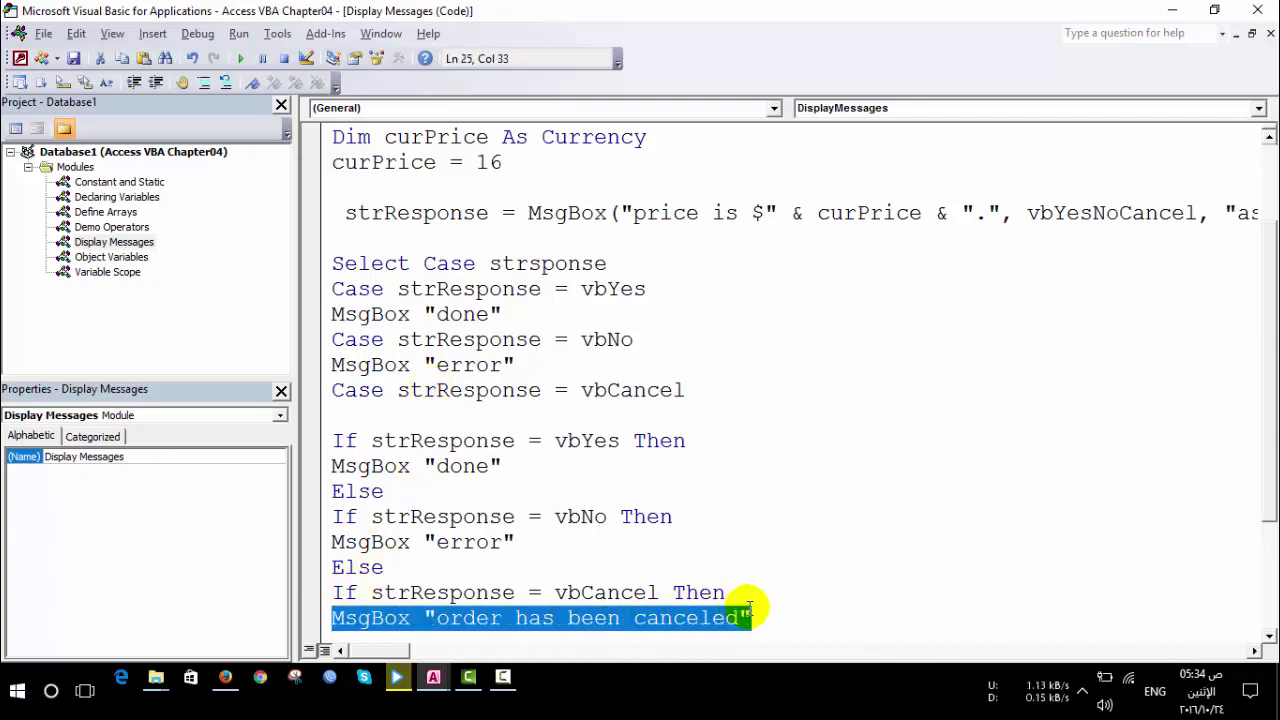
key("ctrl+c")
left_click(380, 415)
key("ctrl+v")
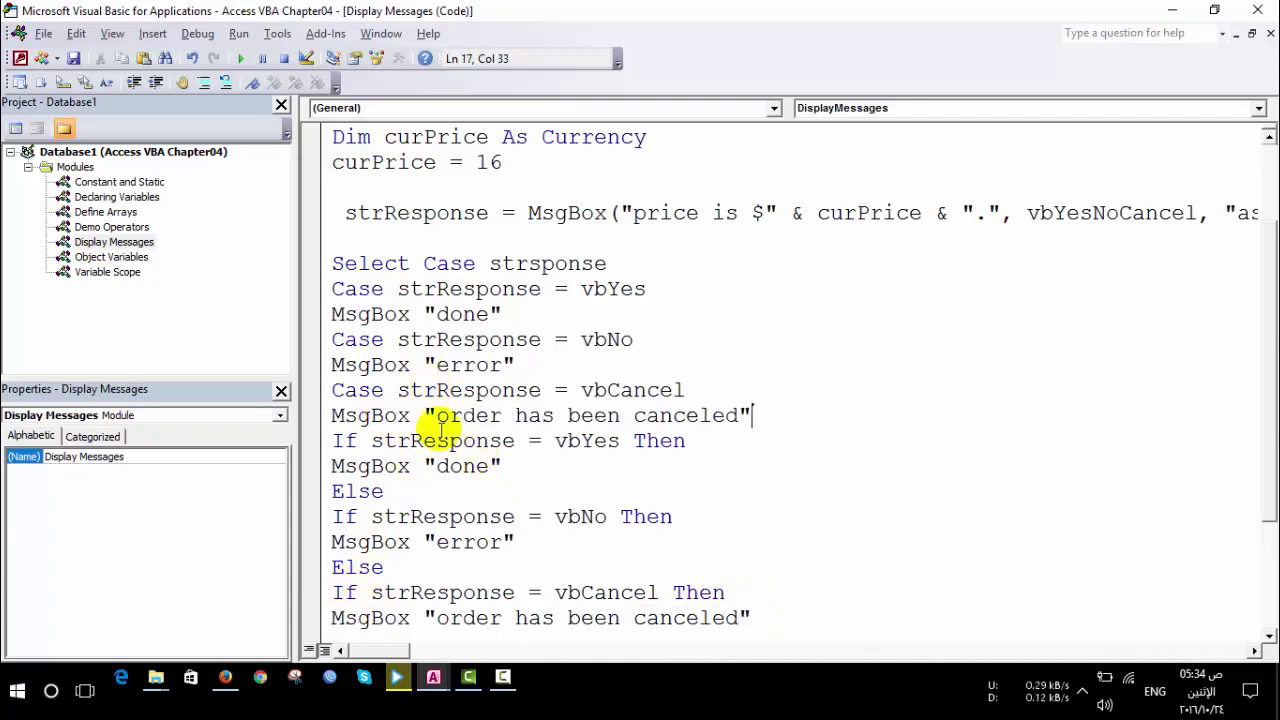
key("Return")
scroll(423, 510, "down", 1)
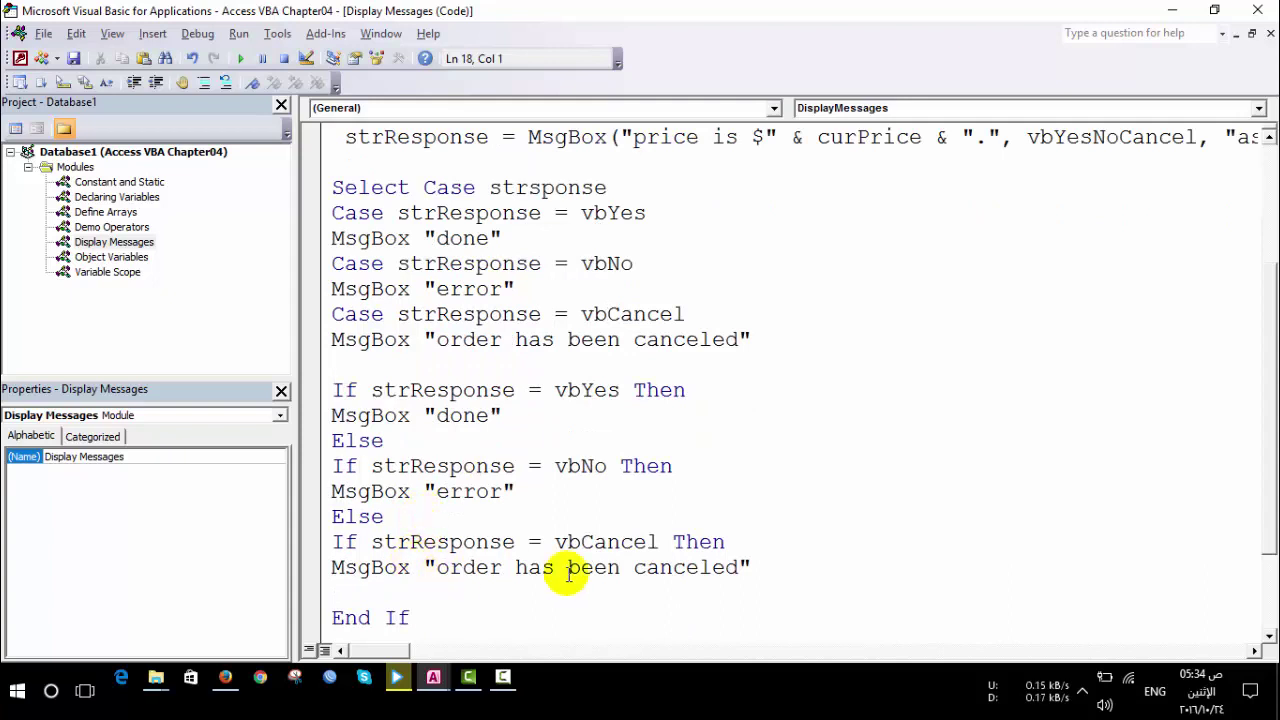
scroll(455, 565, "down", 2)
Step: Comment out the old If…End If block with Comment Block and type End Select after the vbCancel case
left_click_drag(412, 541, 290, 262)
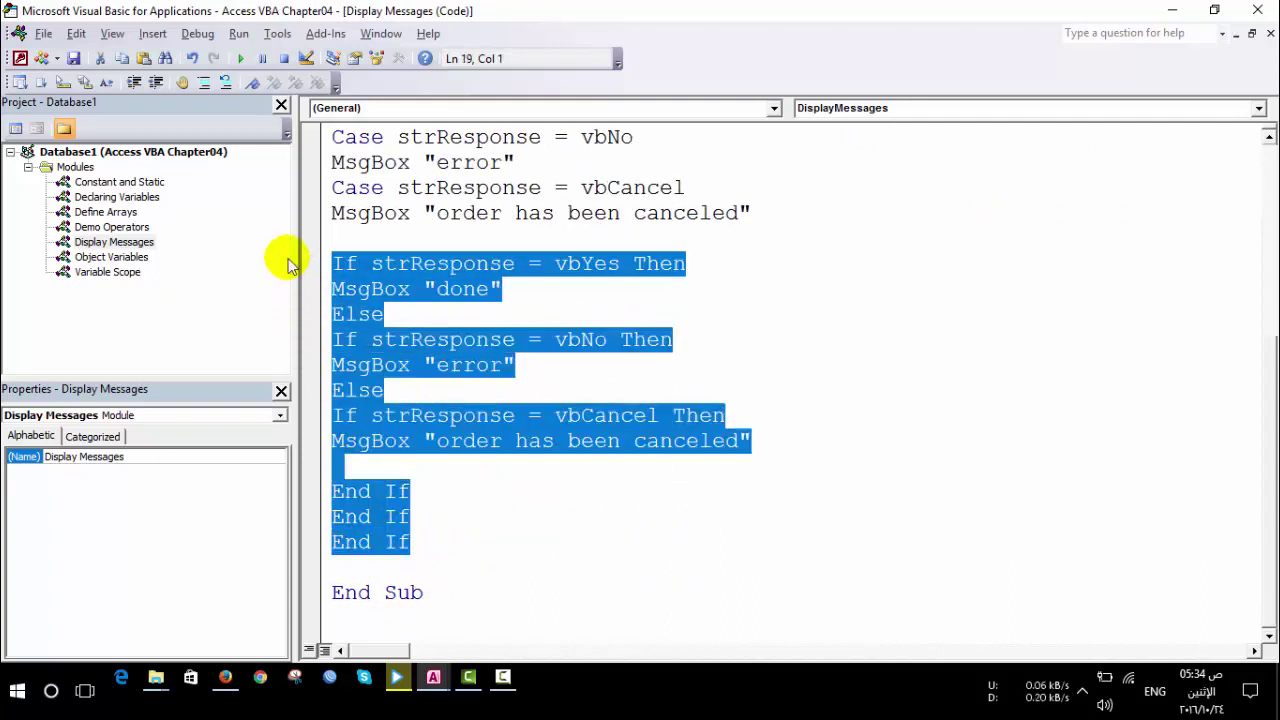
left_click(204, 82)
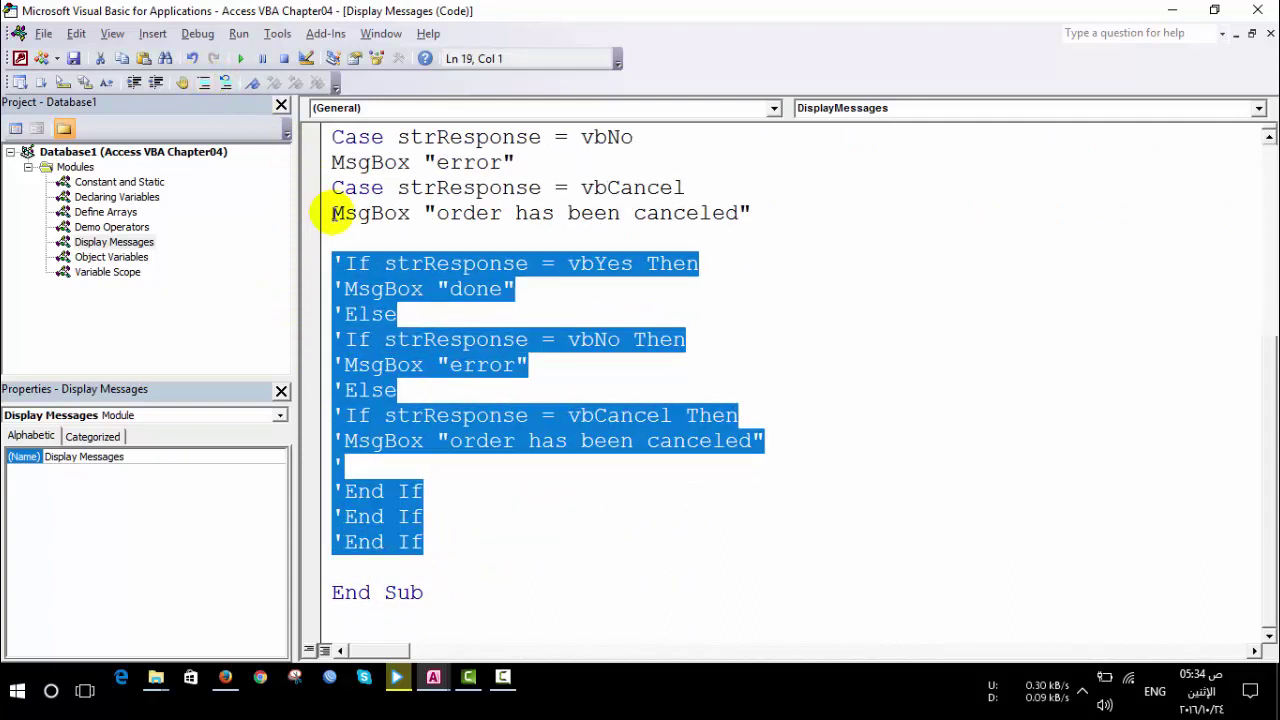
left_click(340, 237)
scroll(423, 477, "up", 1)
scroll(423, 486, "up", 2)
type("en")
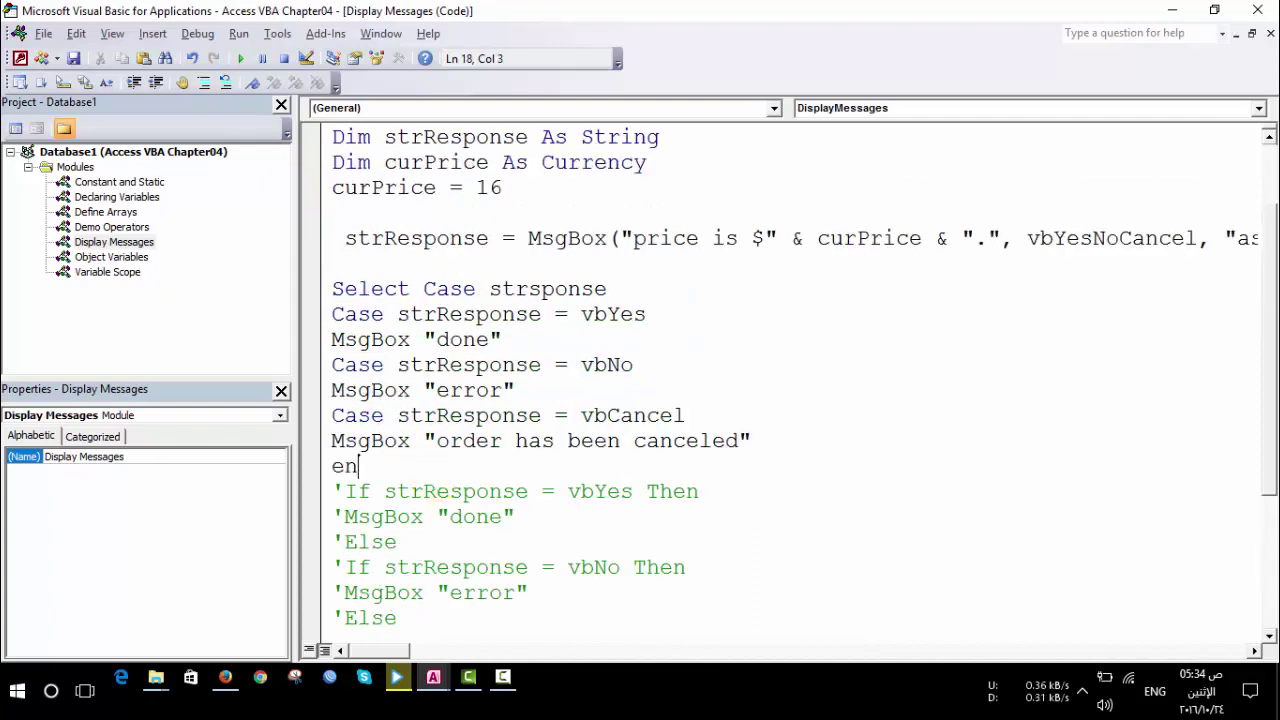
type("d select")
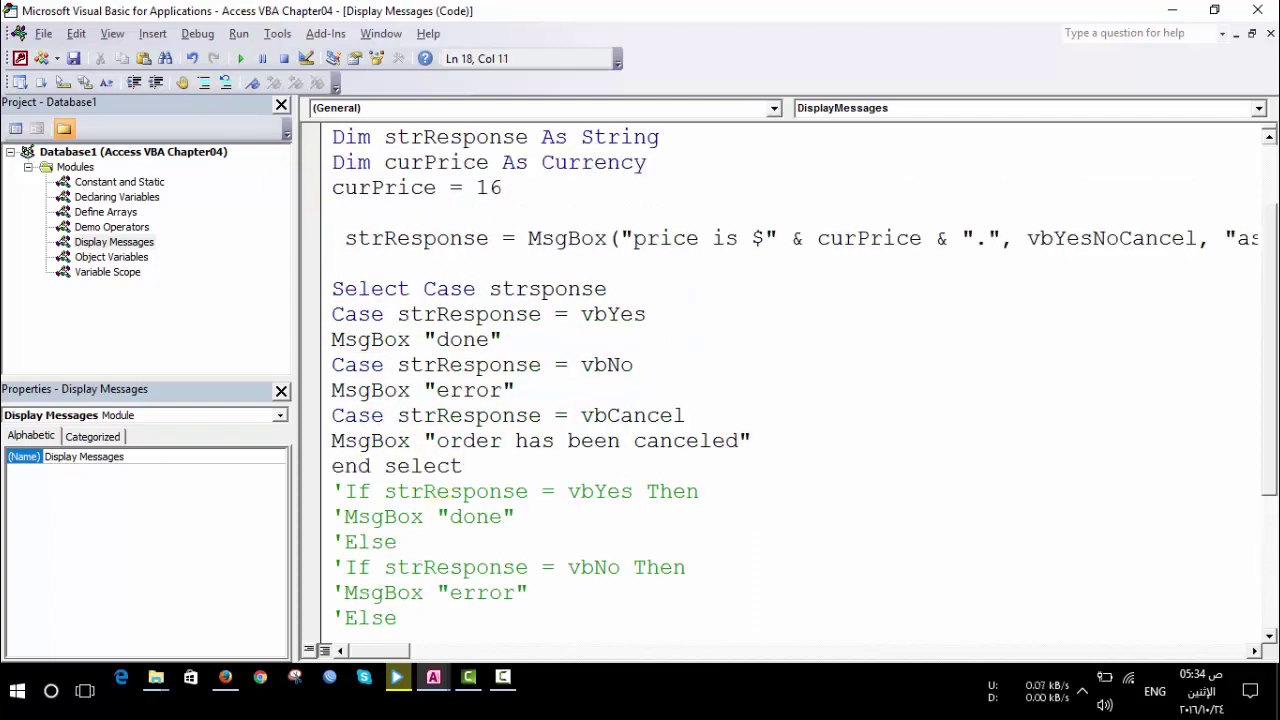
left_click(425, 516)
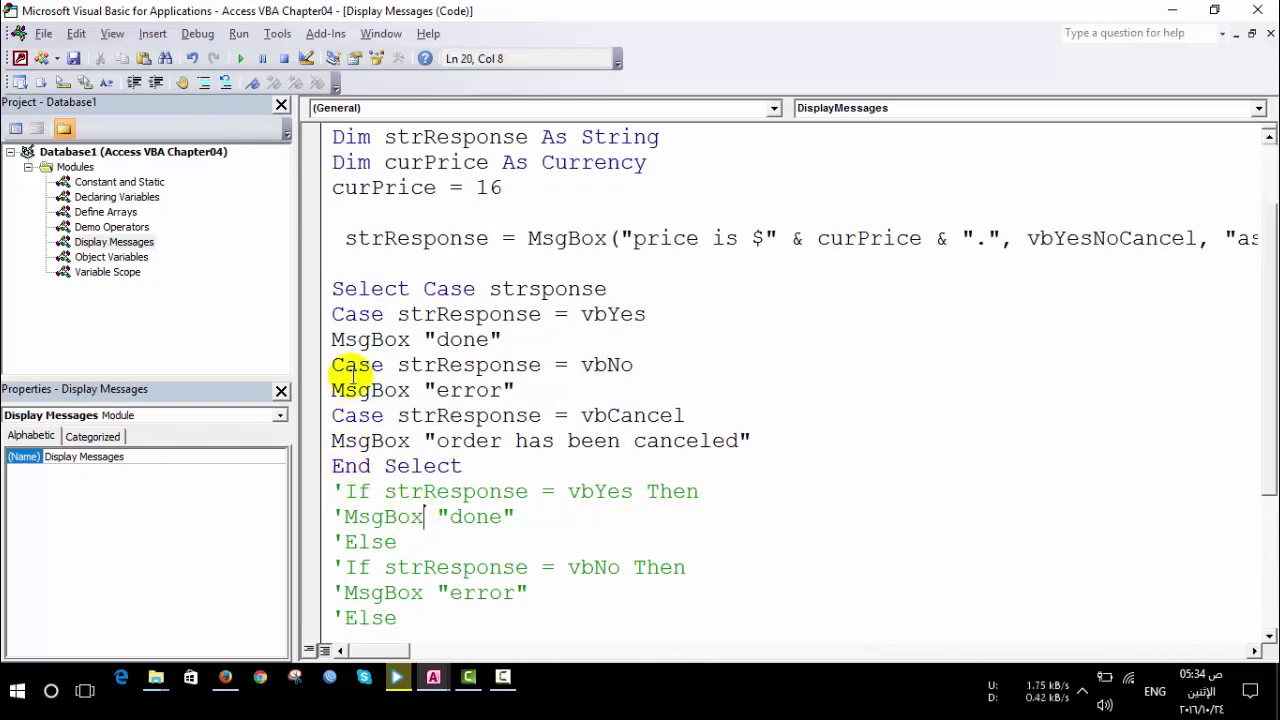
scroll(410, 480, "down", 2)
scroll(370, 514, "down", 1)
scroll(410, 495, "up", 4)
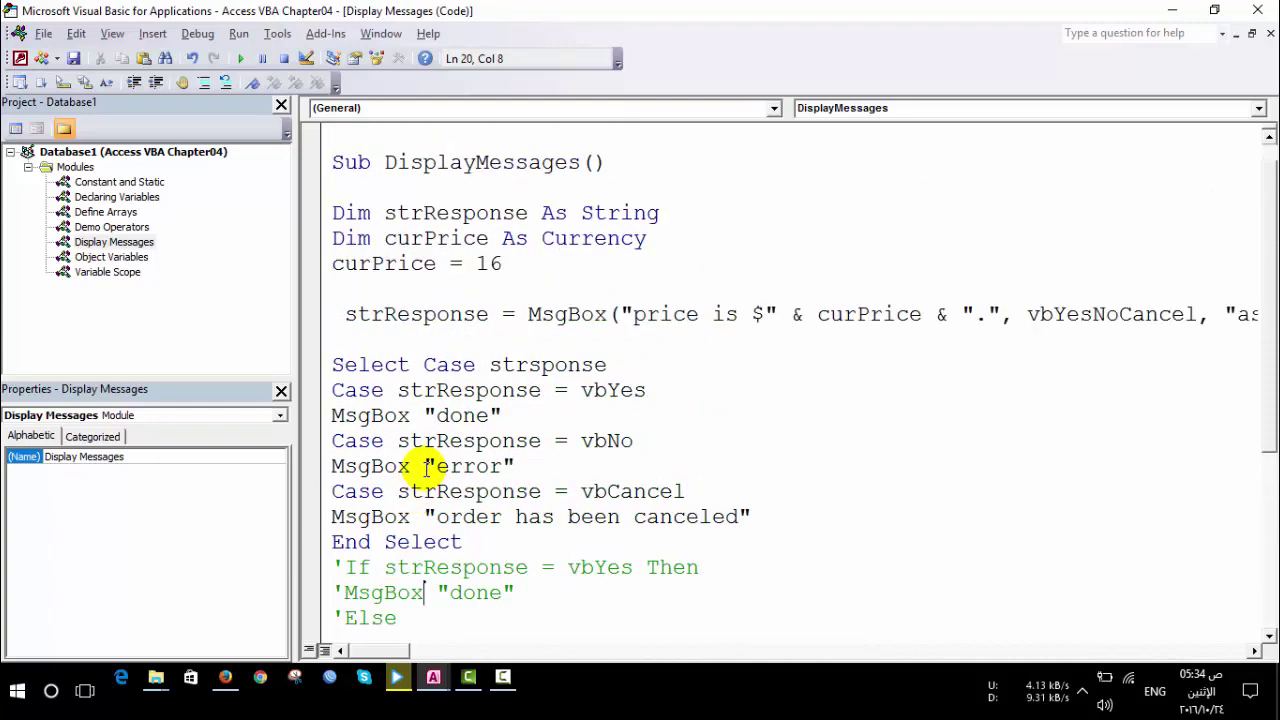
key("F5")
left_click(561, 400)
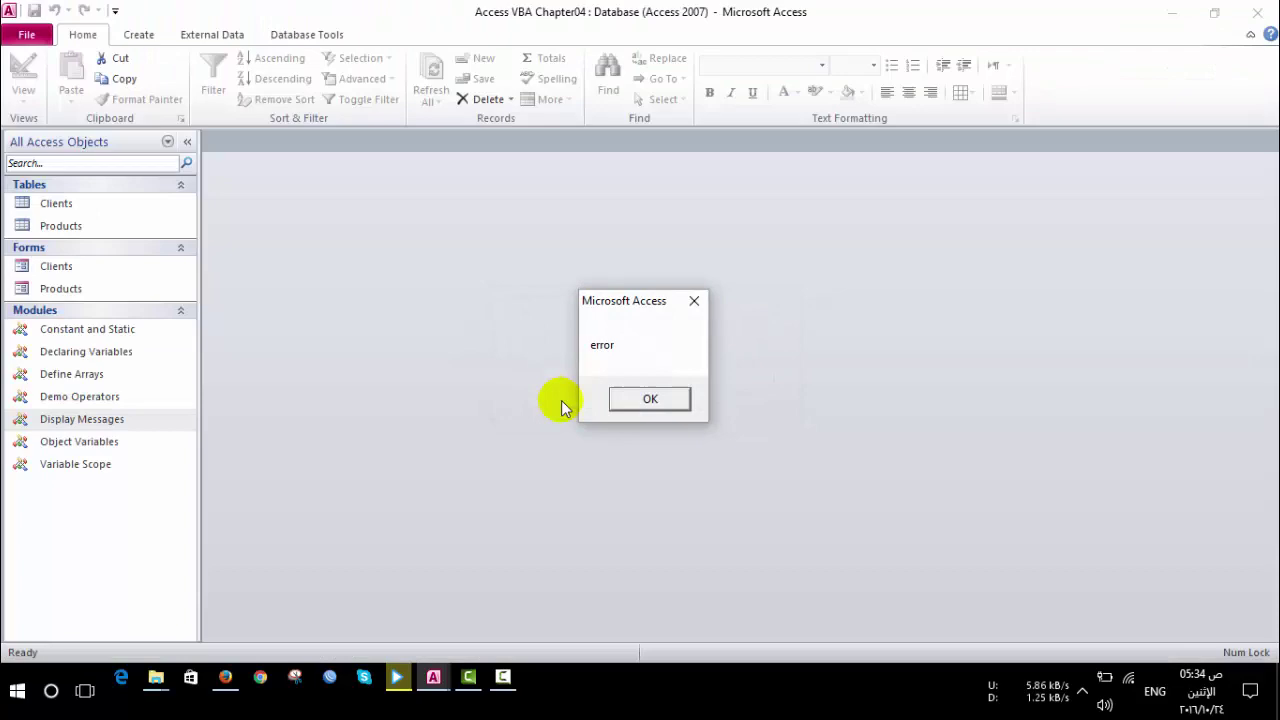
left_click(641, 400)
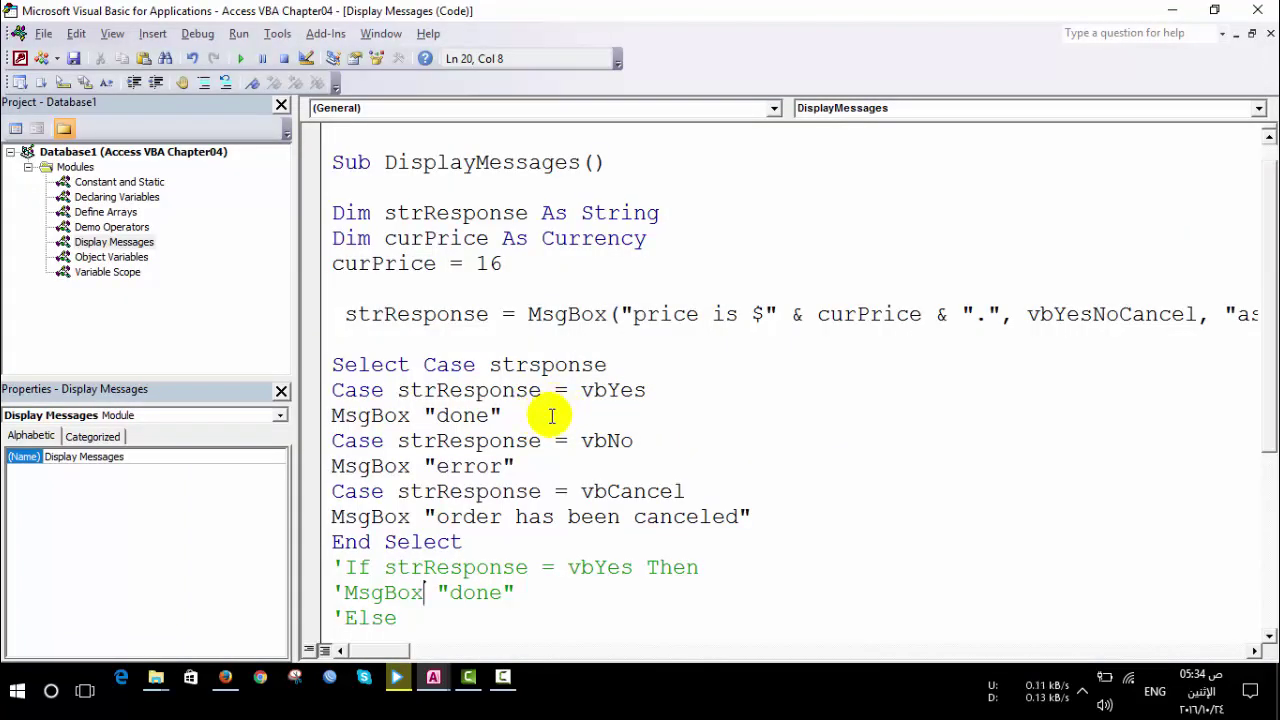
key("F5")
left_click(571, 404)
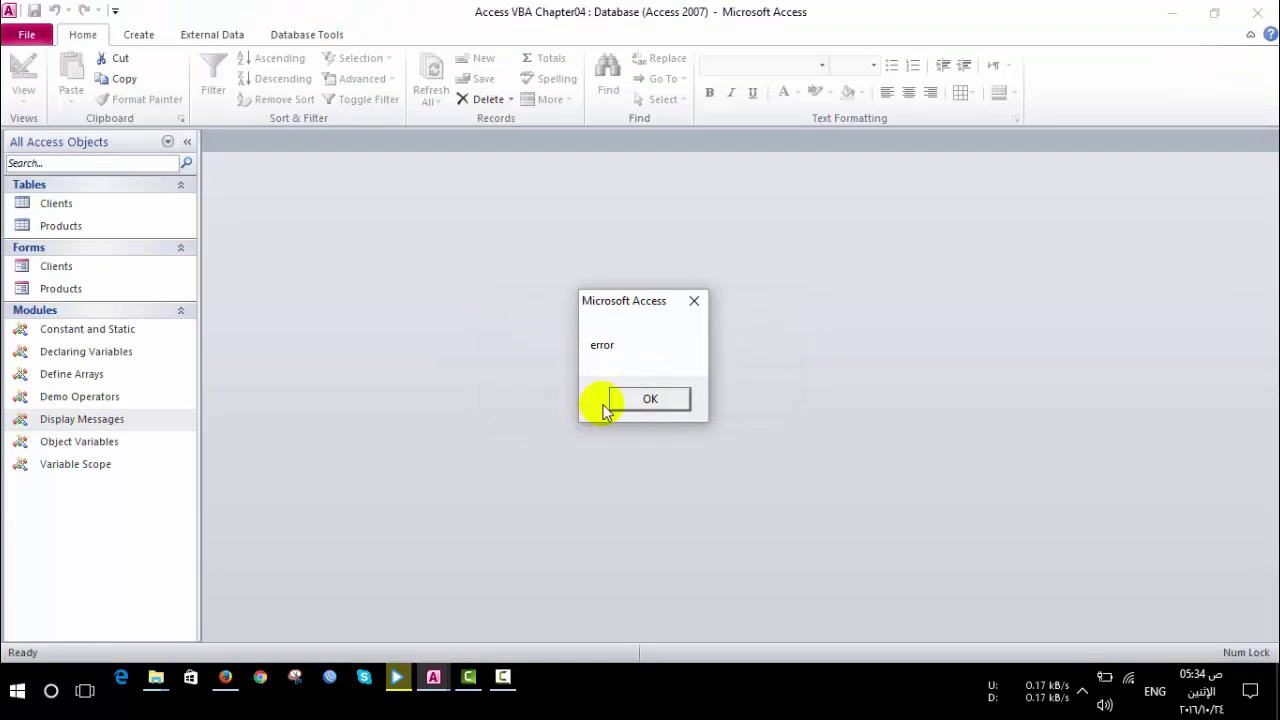
left_click(612, 400)
key("F5")
key("Return")
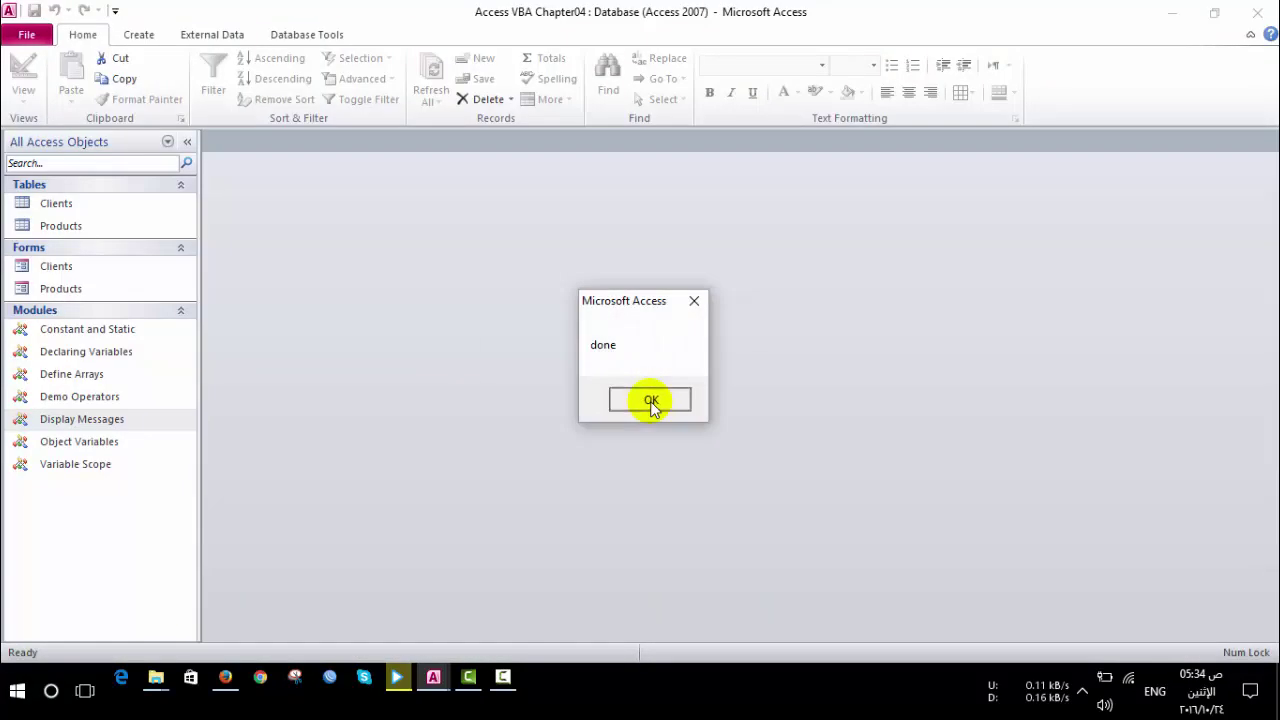
left_click(648, 398)
left_click(735, 400)
left_click(655, 400)
key("F5")
left_click(720, 400)
left_click(648, 397)
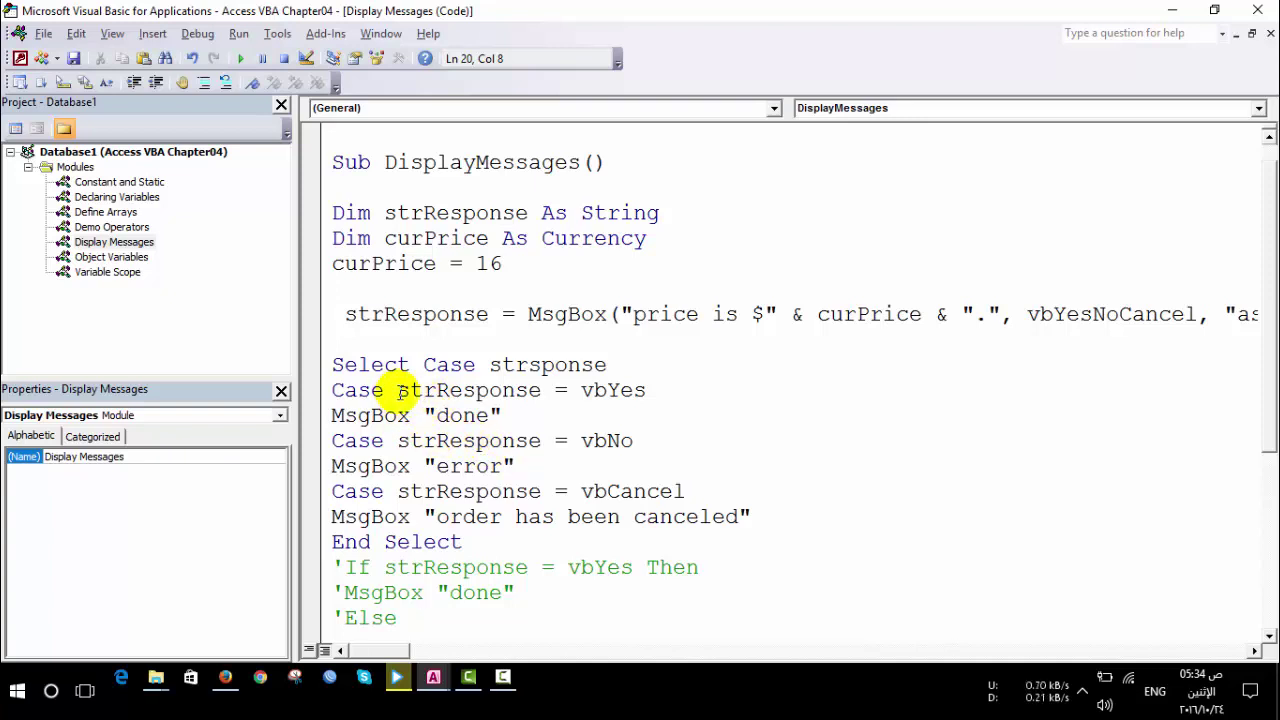
Step: Remove 'strResponse =' from the vbYes, vbNo and vbCancel Case lines
left_click_drag(398, 391, 565, 393)
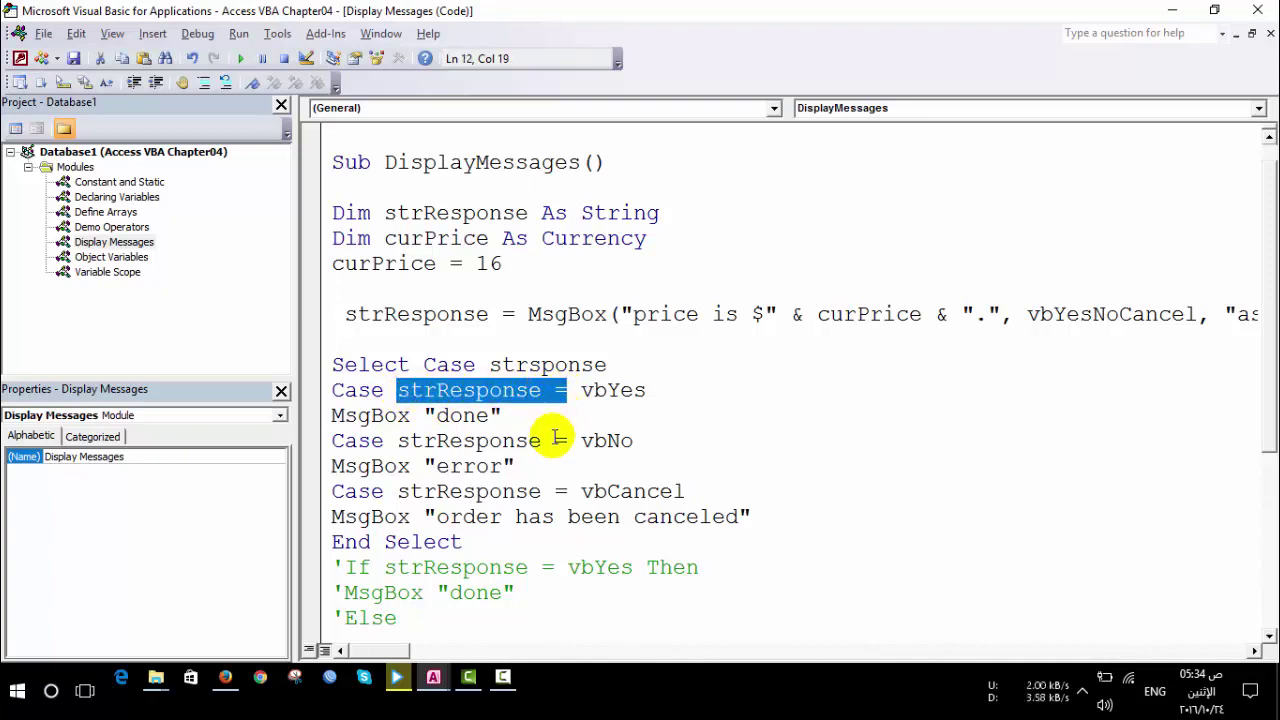
key("Delete")
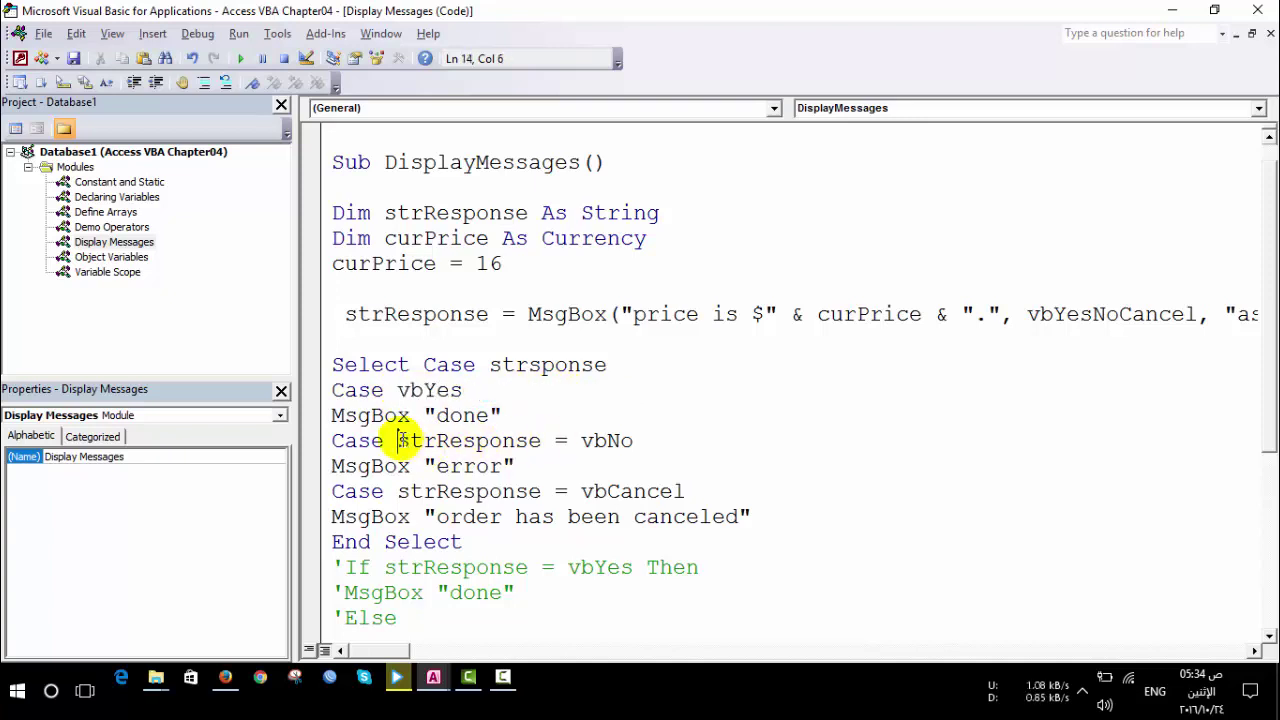
left_click_drag(398, 441, 566, 441)
key("Delete")
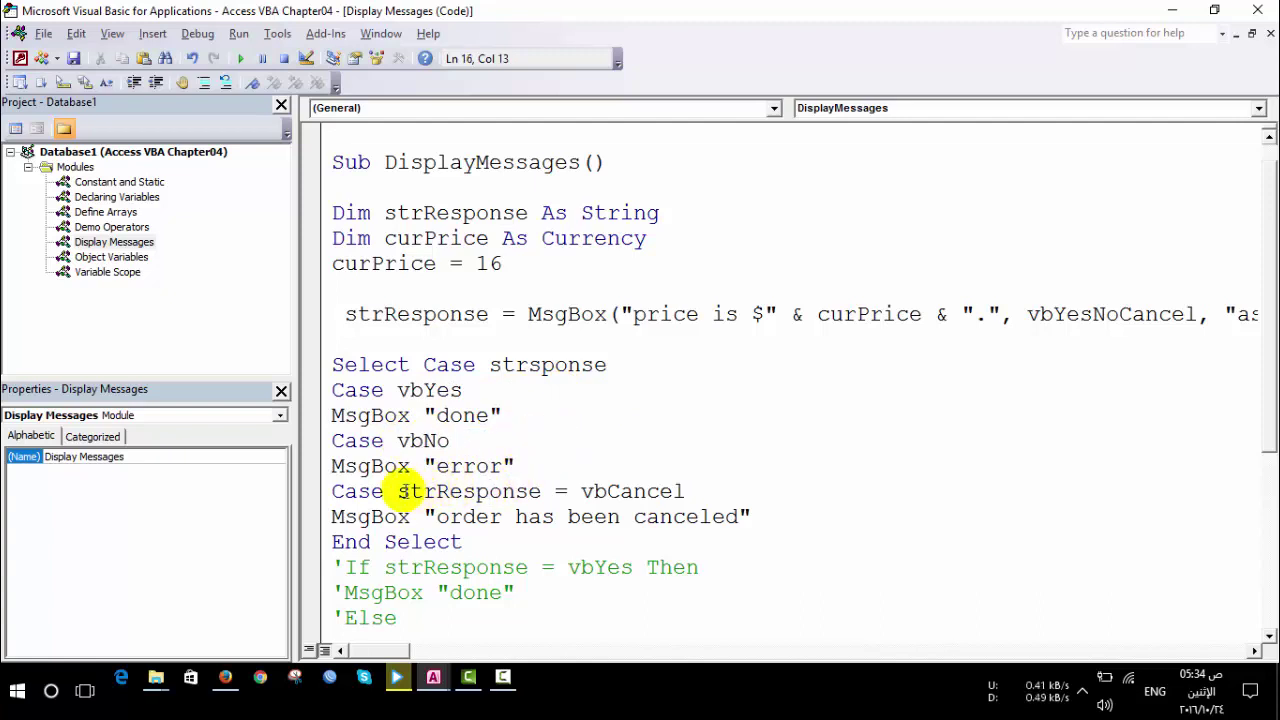
left_click_drag(398, 491, 567, 489)
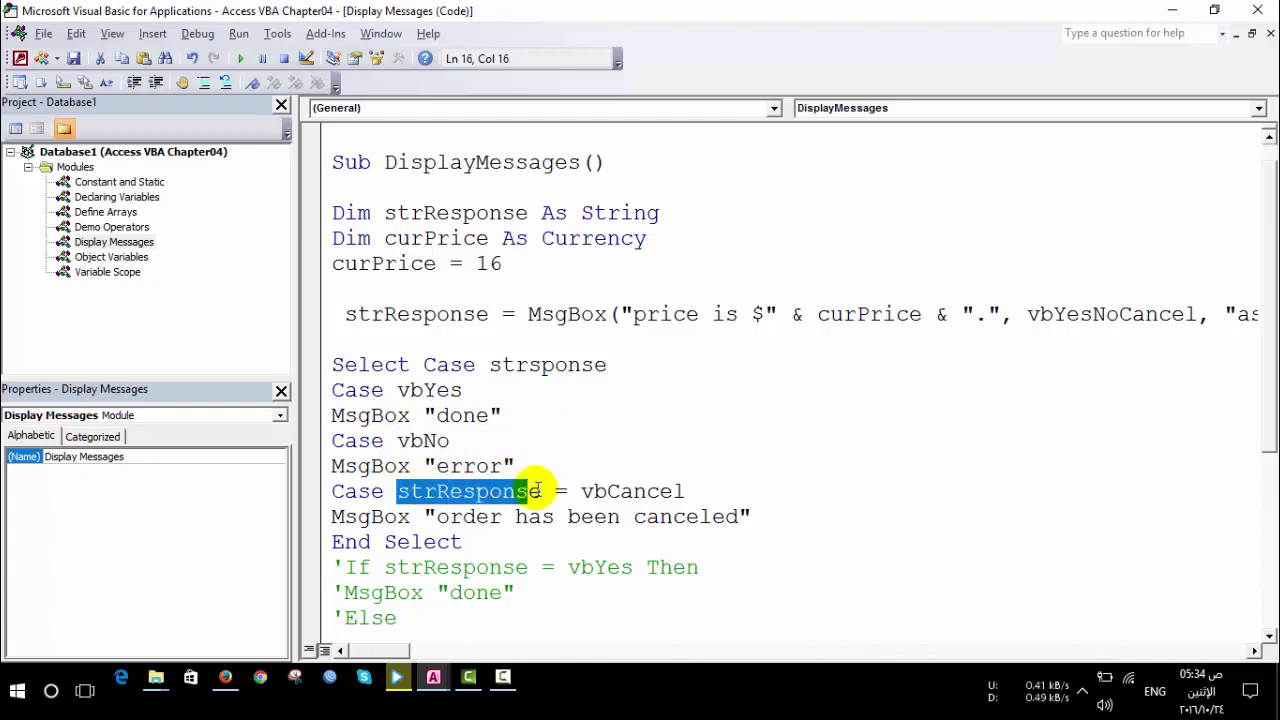
key("Delete")
left_click(476, 516)
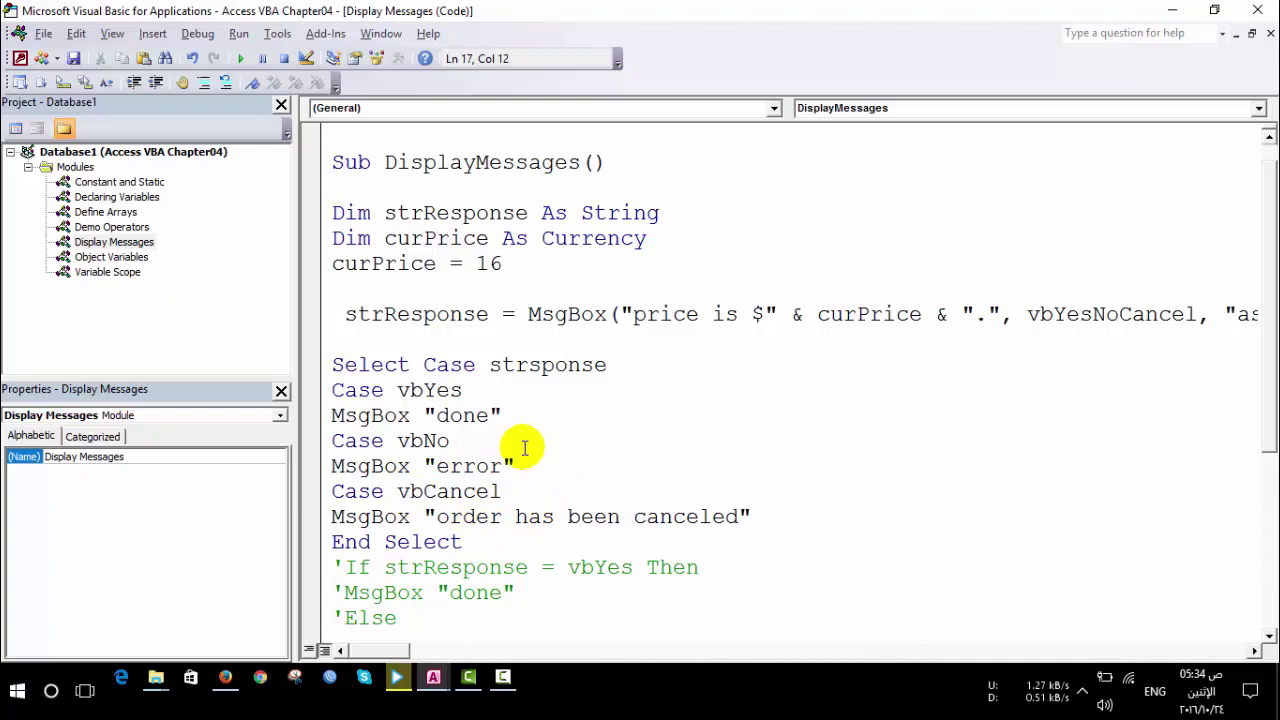
Step: Test-run the macro three times answering Yes, Yes and Cancel, then undo the vbCancel deletion
key("F5")
left_click(560, 399)
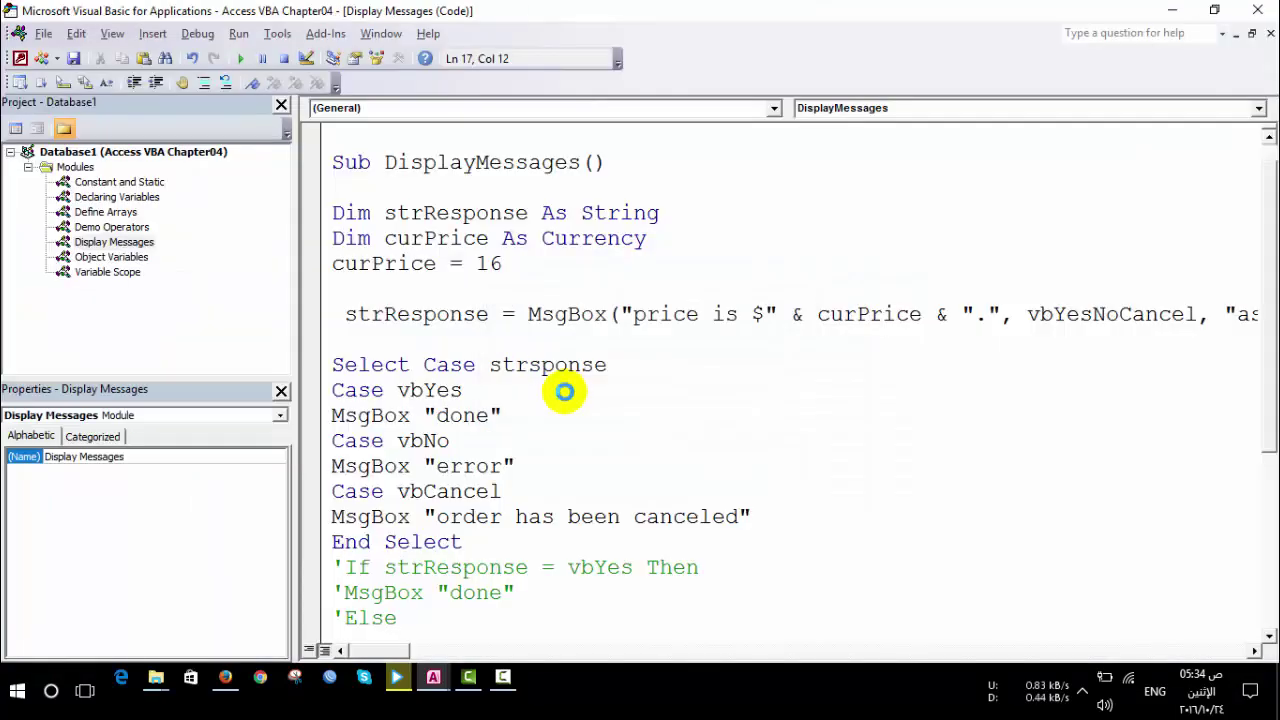
key("F5")
left_click(560, 399)
key("F5")
left_click(723, 399)
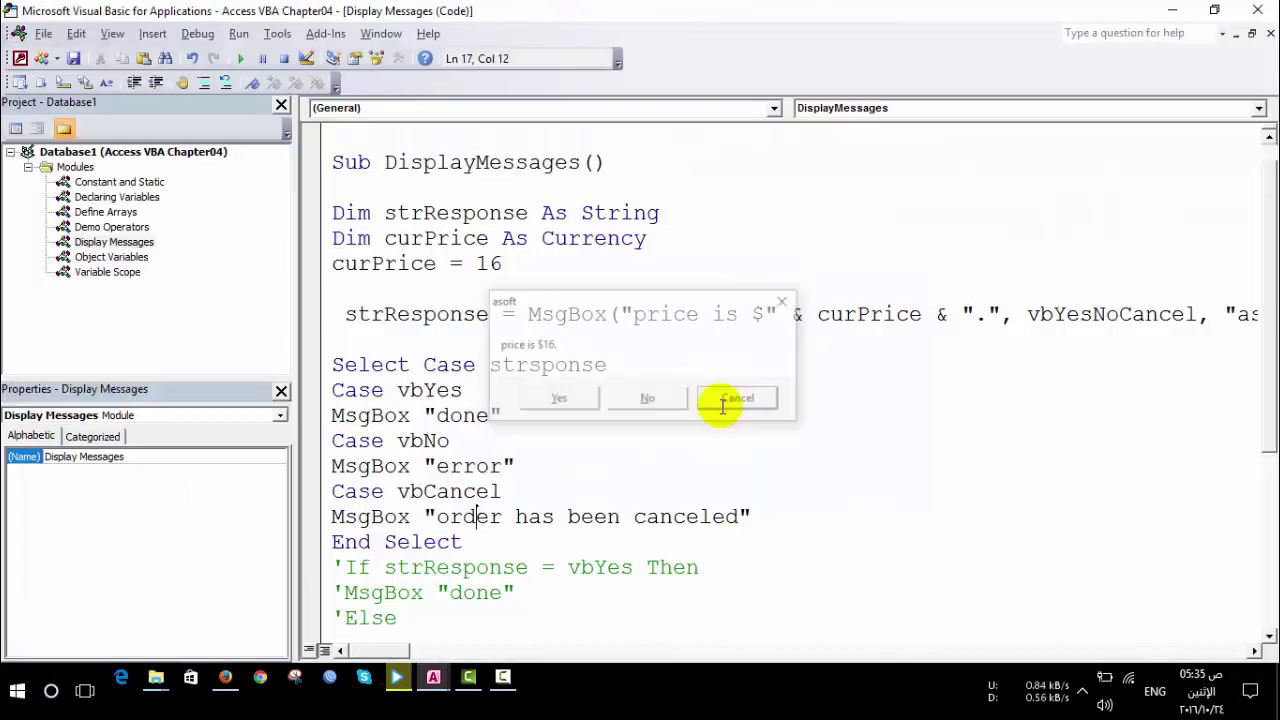
key("ctrl+z")
Step: Restore 'strResponse =' on the vbNo and vbYes lines and run the macro, dismissing the error
key("ctrl+z")
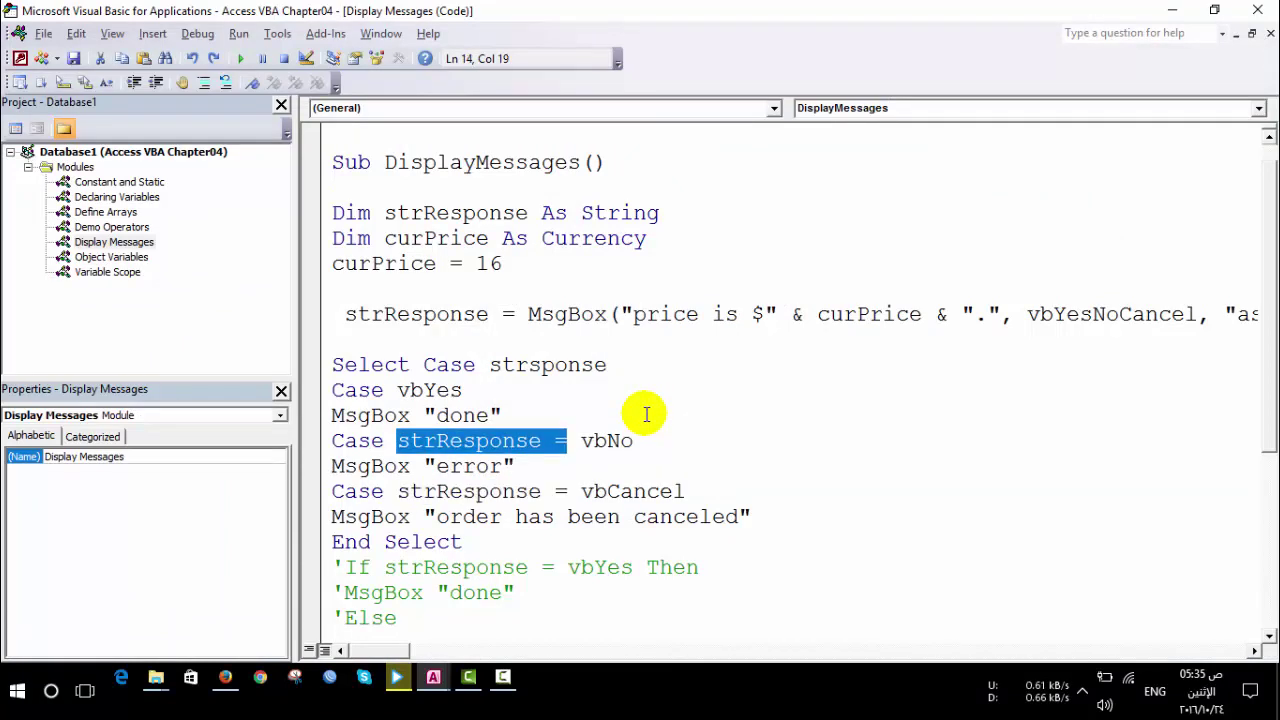
key("ctrl+z")
left_click(531, 440)
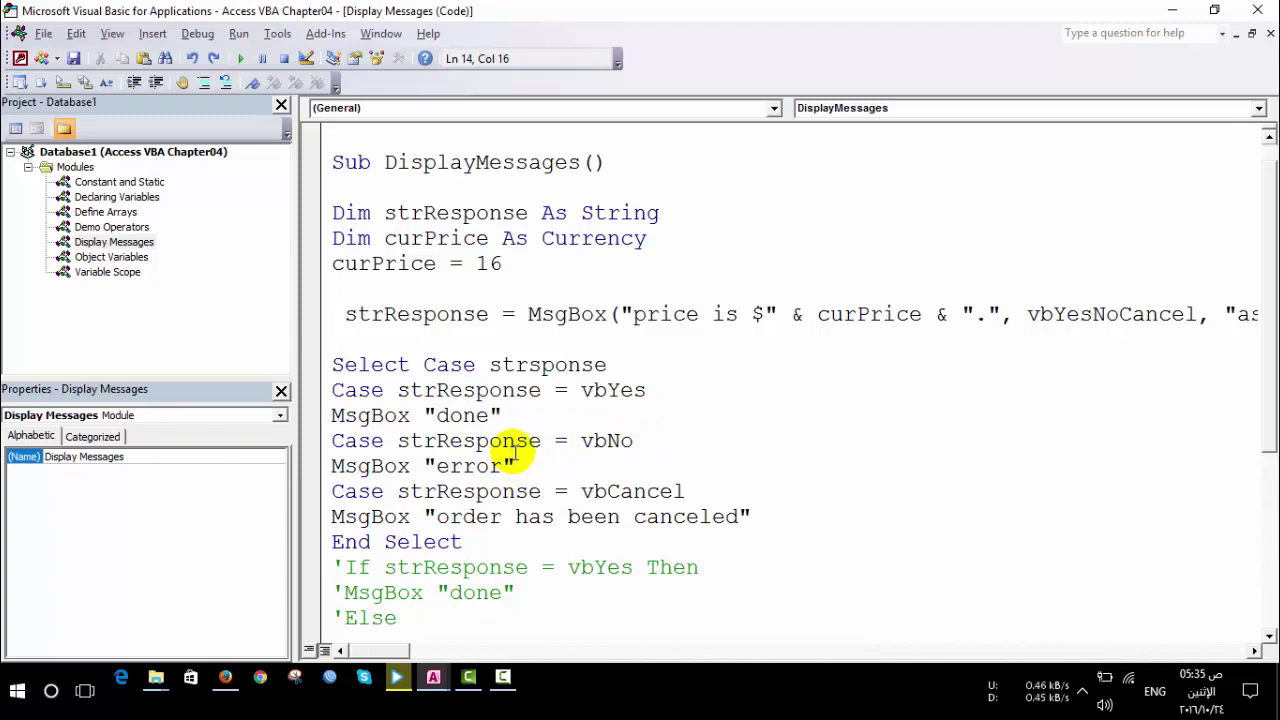
key("F5")
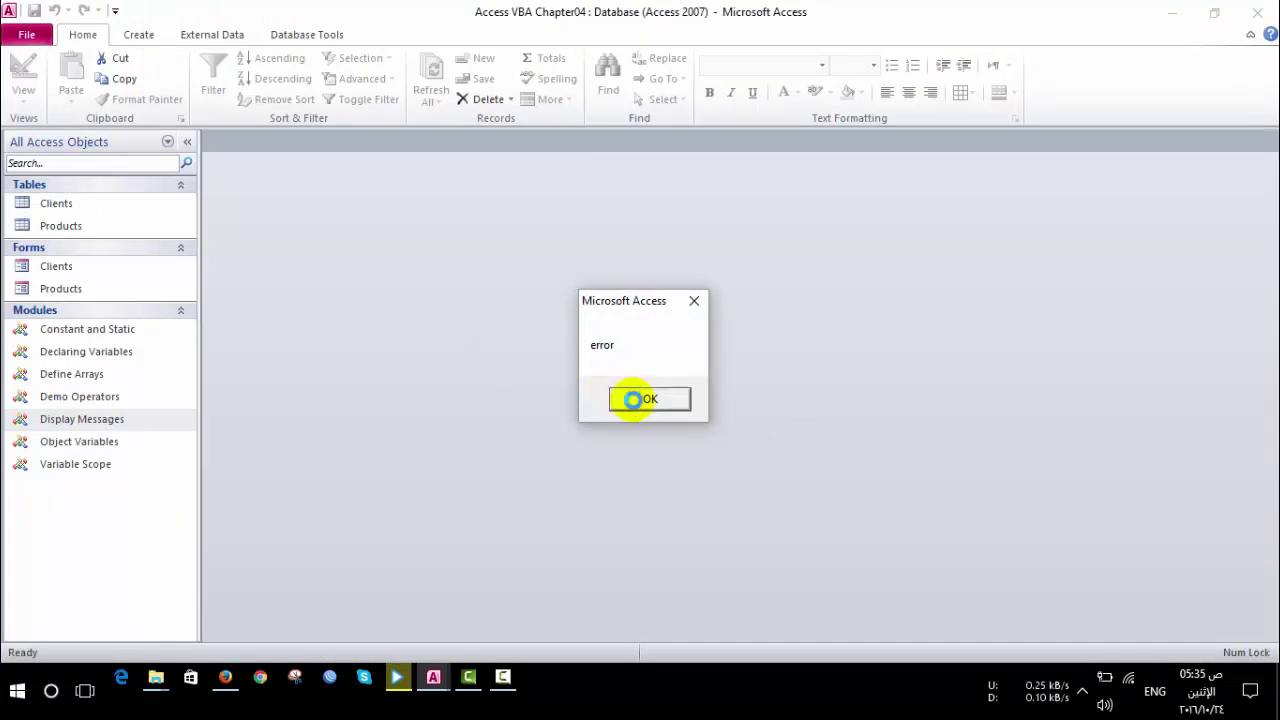
left_click(634, 398)
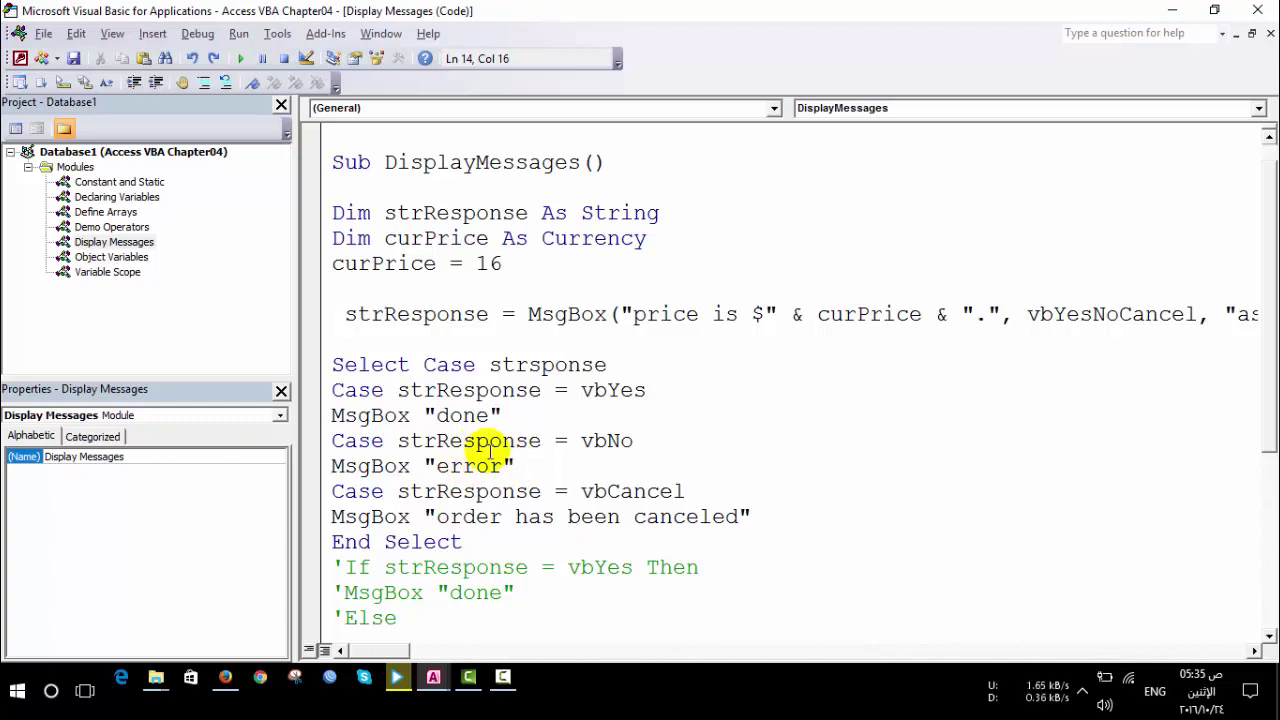
Step: Run the macro again, answering Yes and then Cancel and closing each done message
key("F5")
left_click(559, 399)
left_click(637, 400)
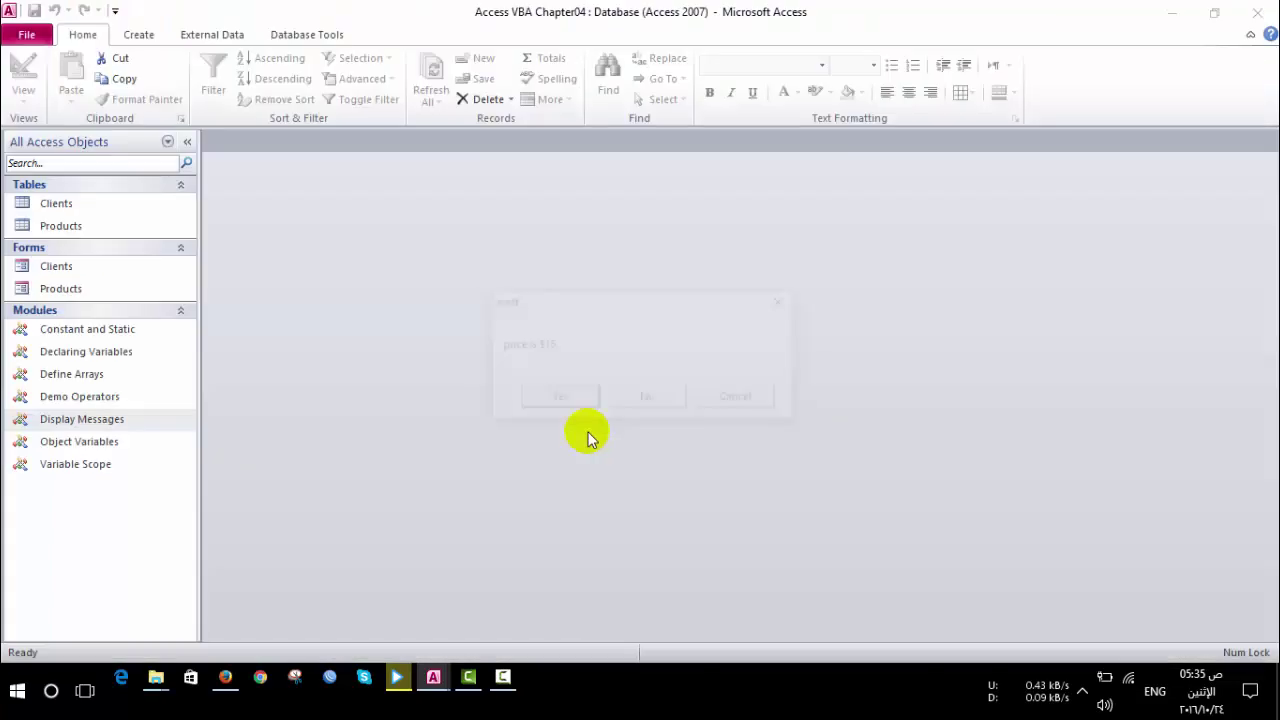
left_click(660, 399)
left_click(652, 400)
left_click(735, 400)
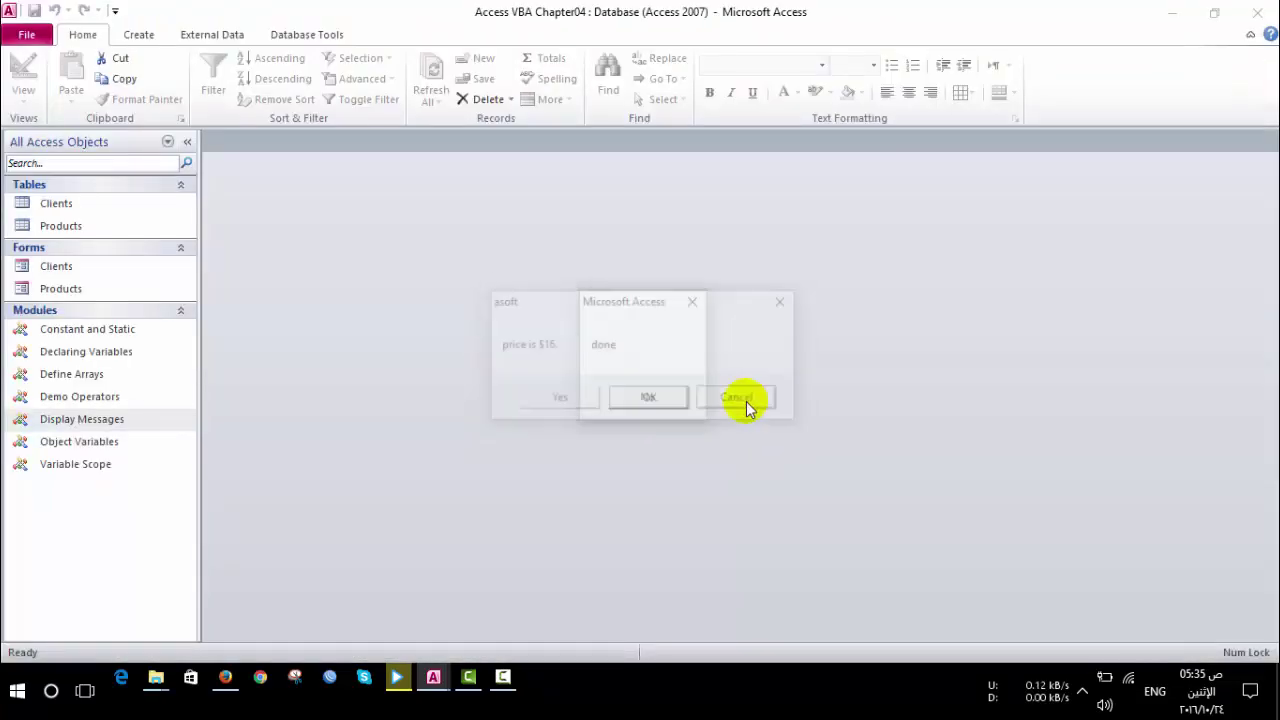
left_click(624, 400)
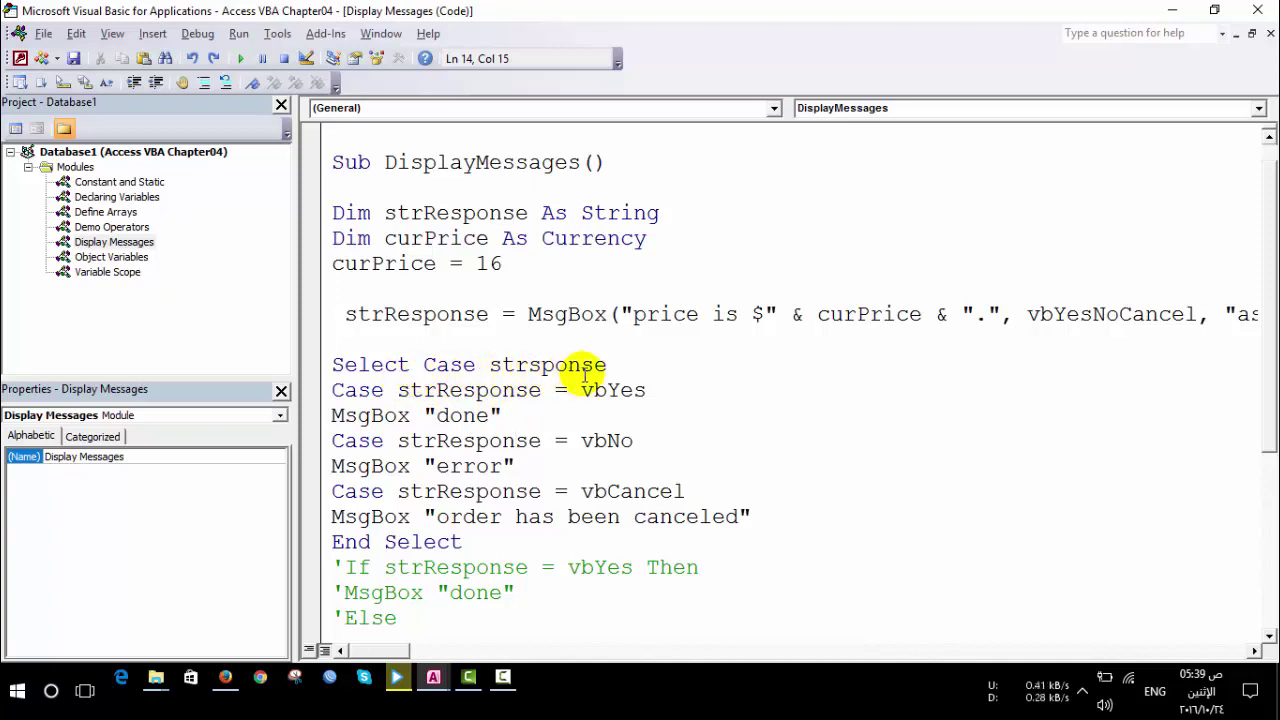
Step: Replace the misspelled strsponse on the Select Case line with strResponse
double_click(426, 316)
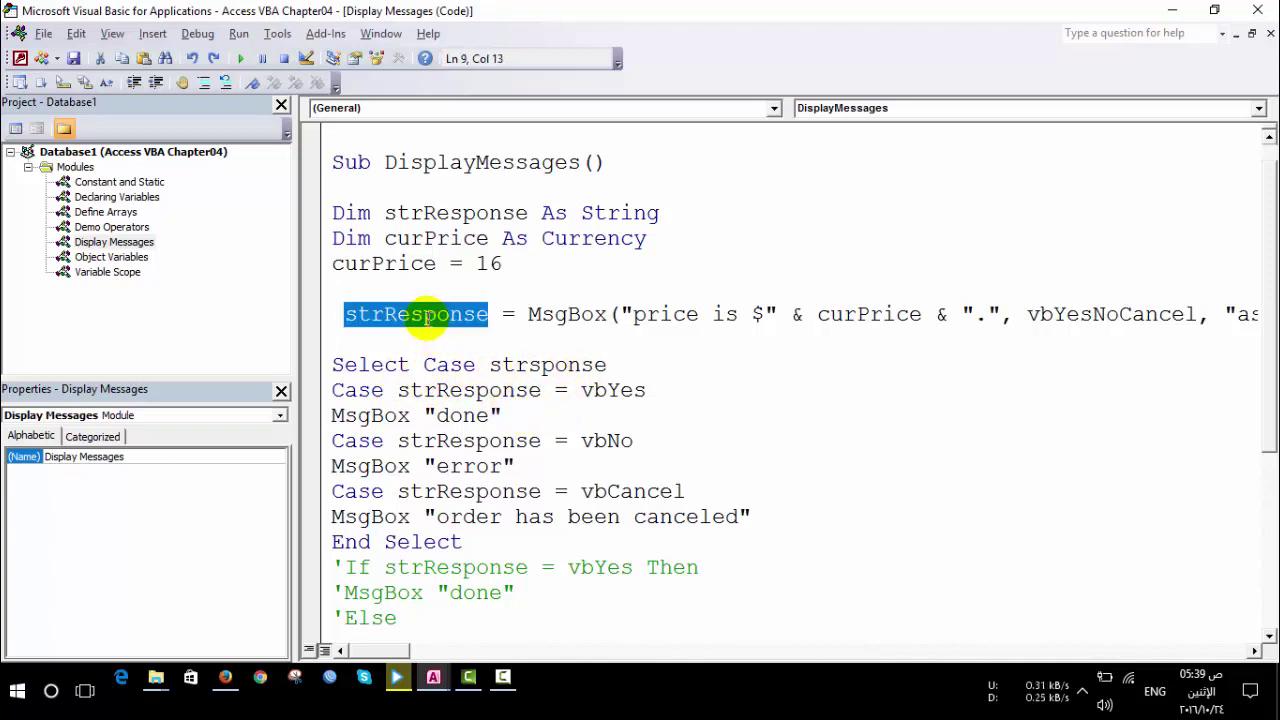
double_click(540, 365)
type("strResponse")
left_click(488, 440)
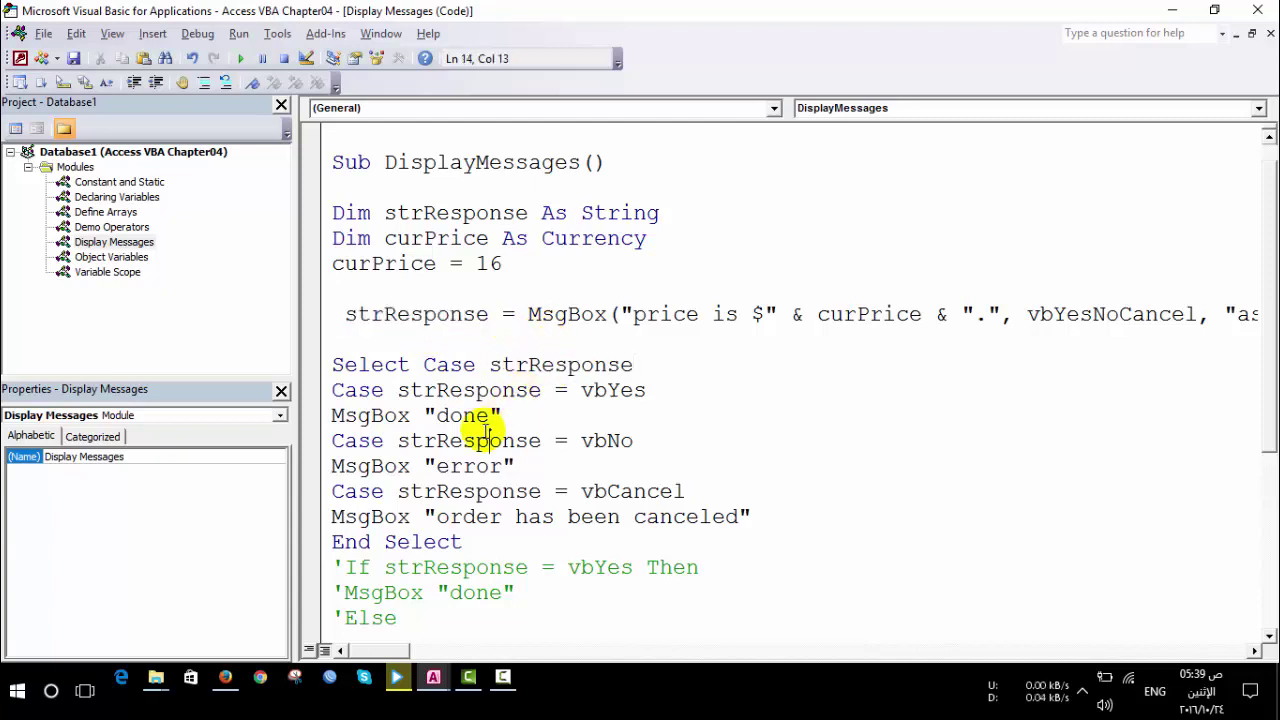
Step: Strip 'strResponse =' from the vbYes, vbNo and vbCancel Case lines and run the macro
left_click_drag(567, 391, 408, 390)
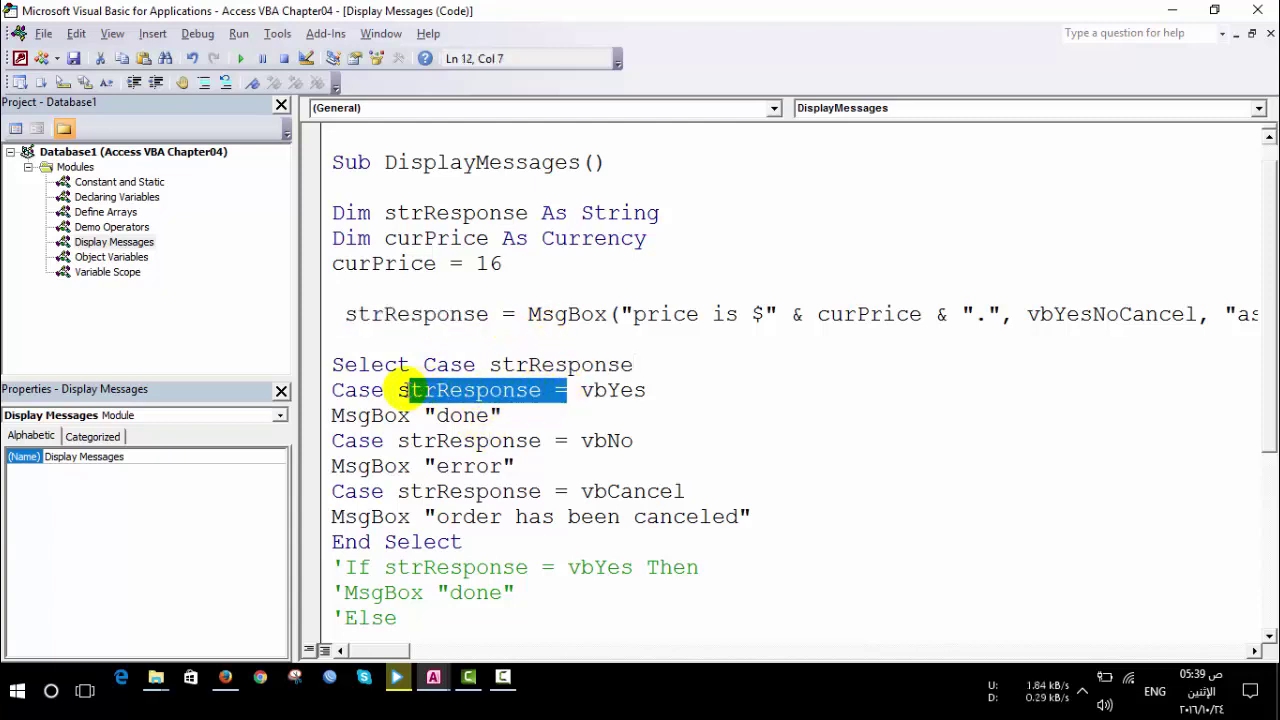
key("Delete")
left_click(436, 440)
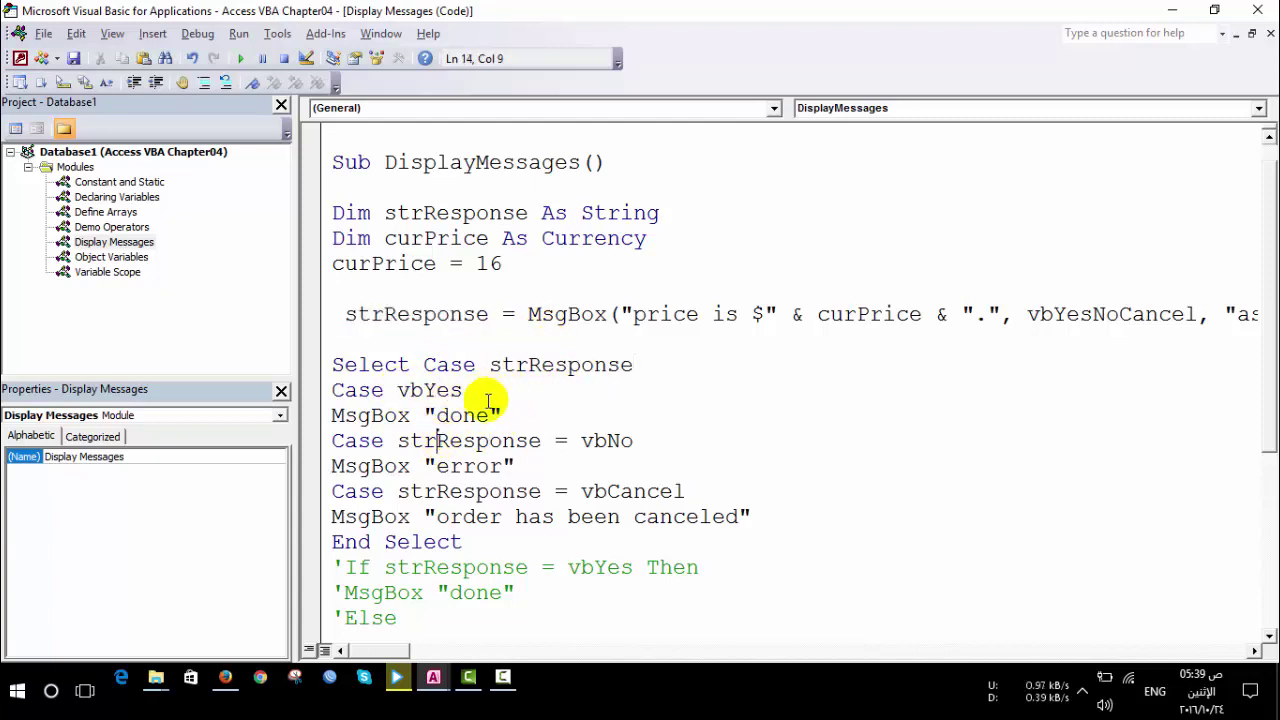
left_click_drag(567, 440, 410, 440)
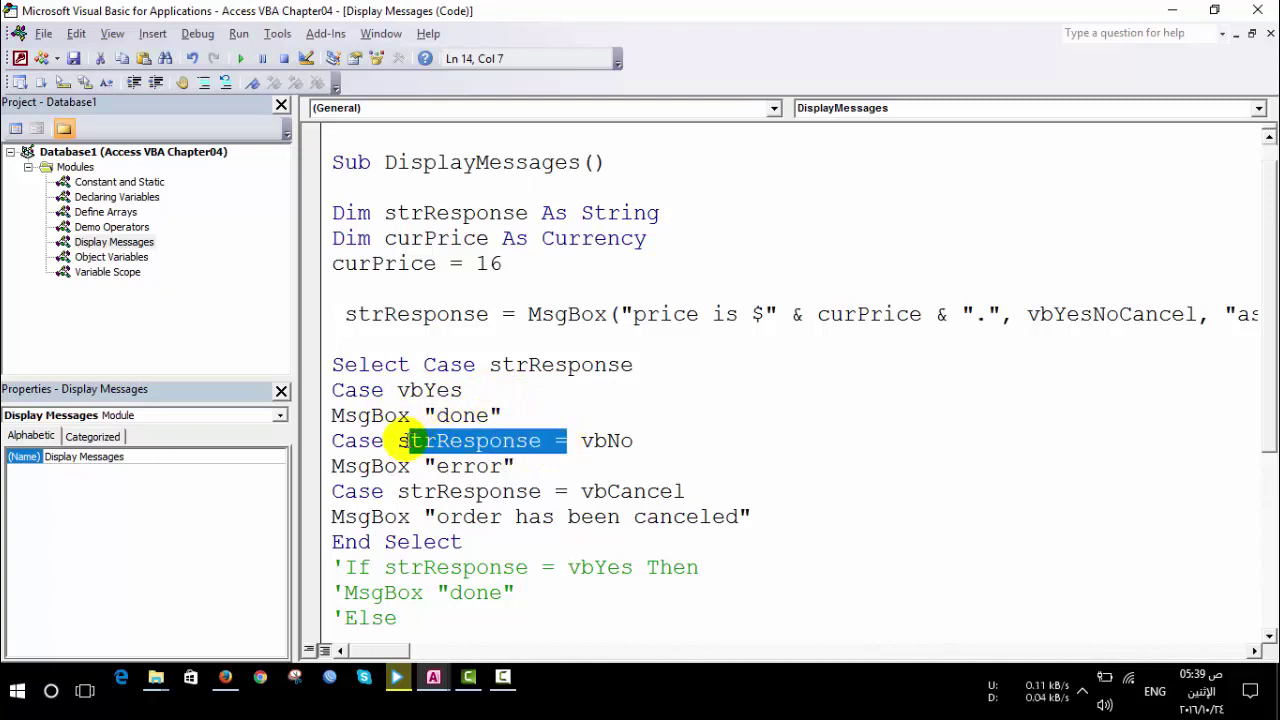
key("Delete")
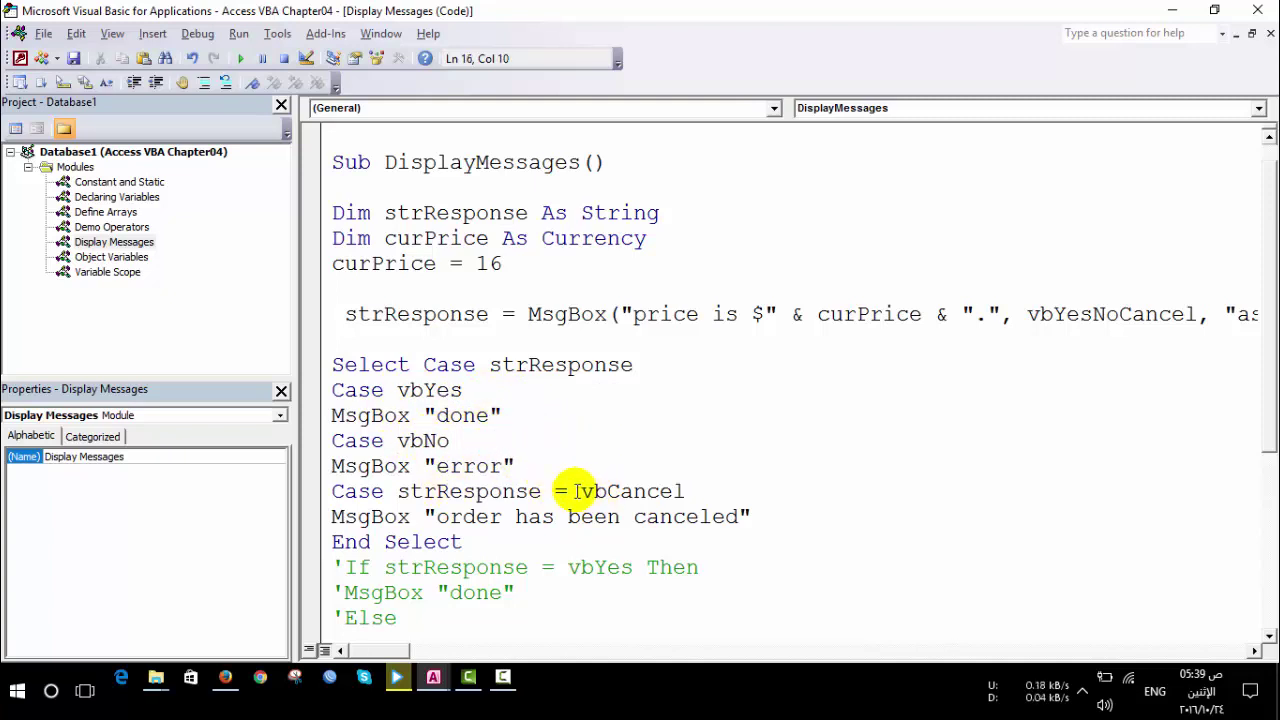
left_click_drag(567, 491, 398, 491)
key("Delete")
left_click(423, 541)
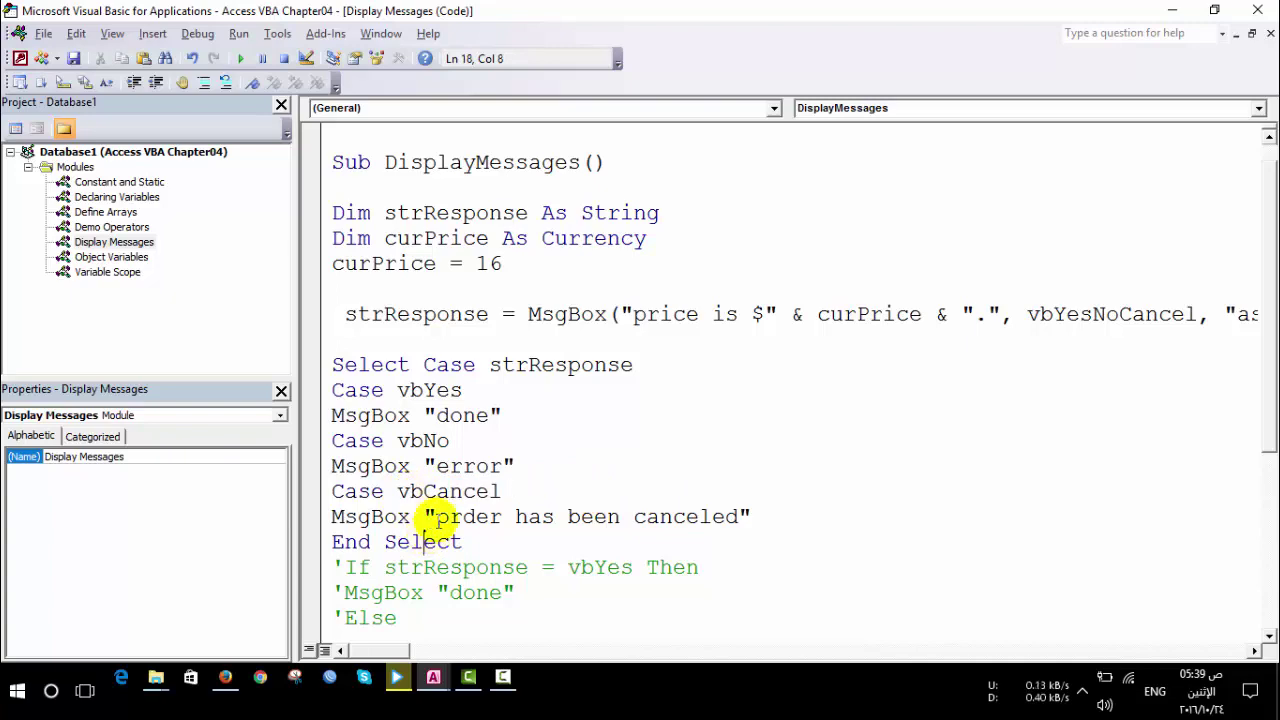
key("F5")
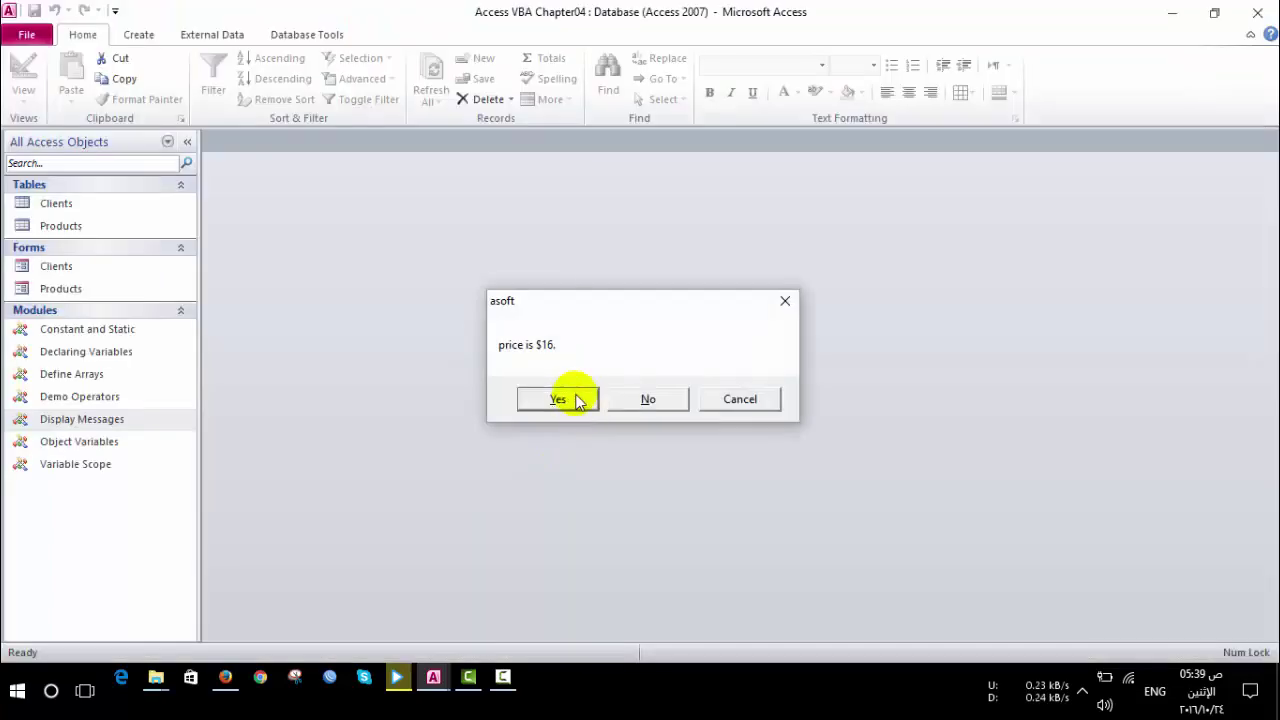
Step: Answer Yes, No and Cancel in three runs, confirming the done, error and order-canceled messages
left_click(574, 400)
left_click(623, 400)
left_click(462, 415)
key("F5")
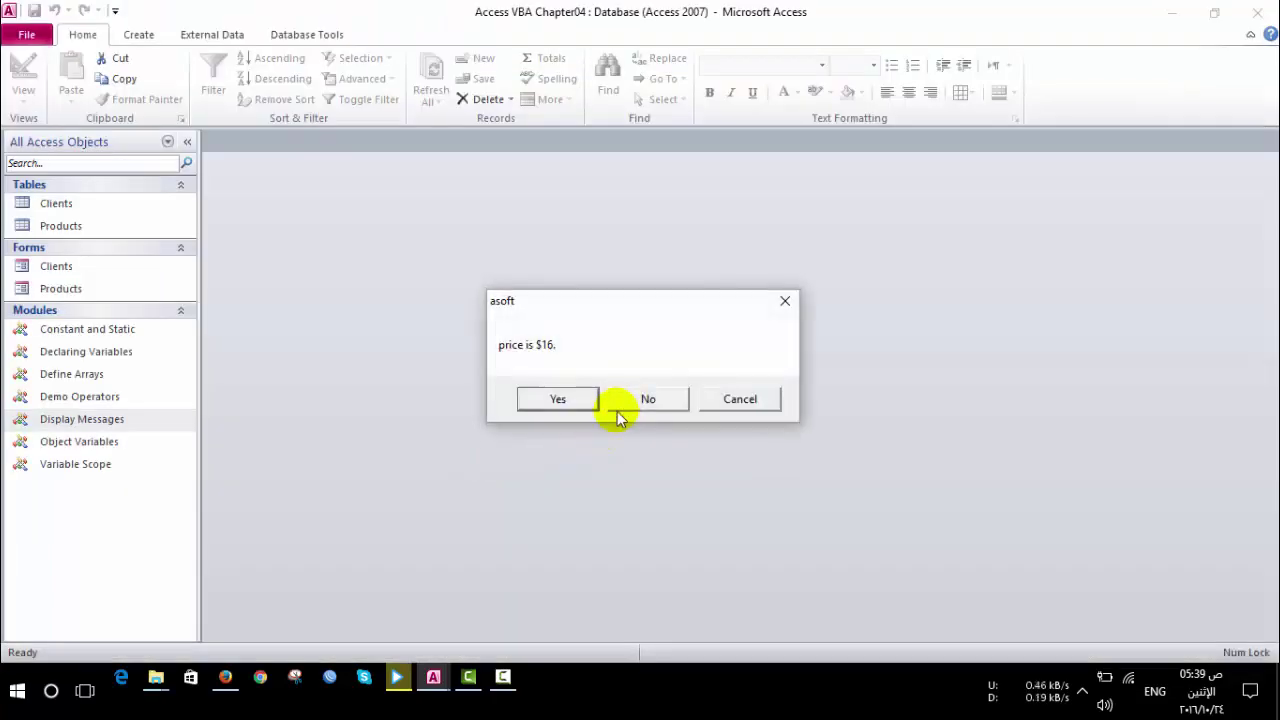
left_click(620, 400)
left_click(627, 400)
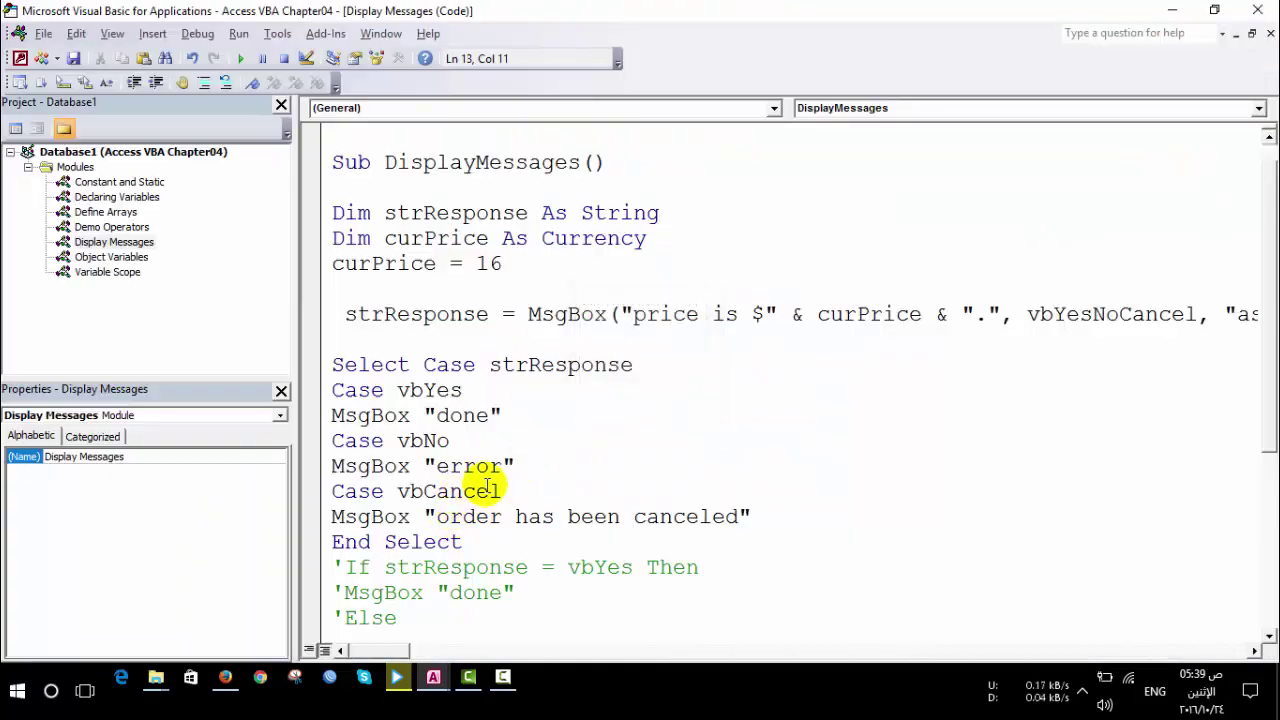
key("F5")
left_click(730, 400)
left_click(666, 397)
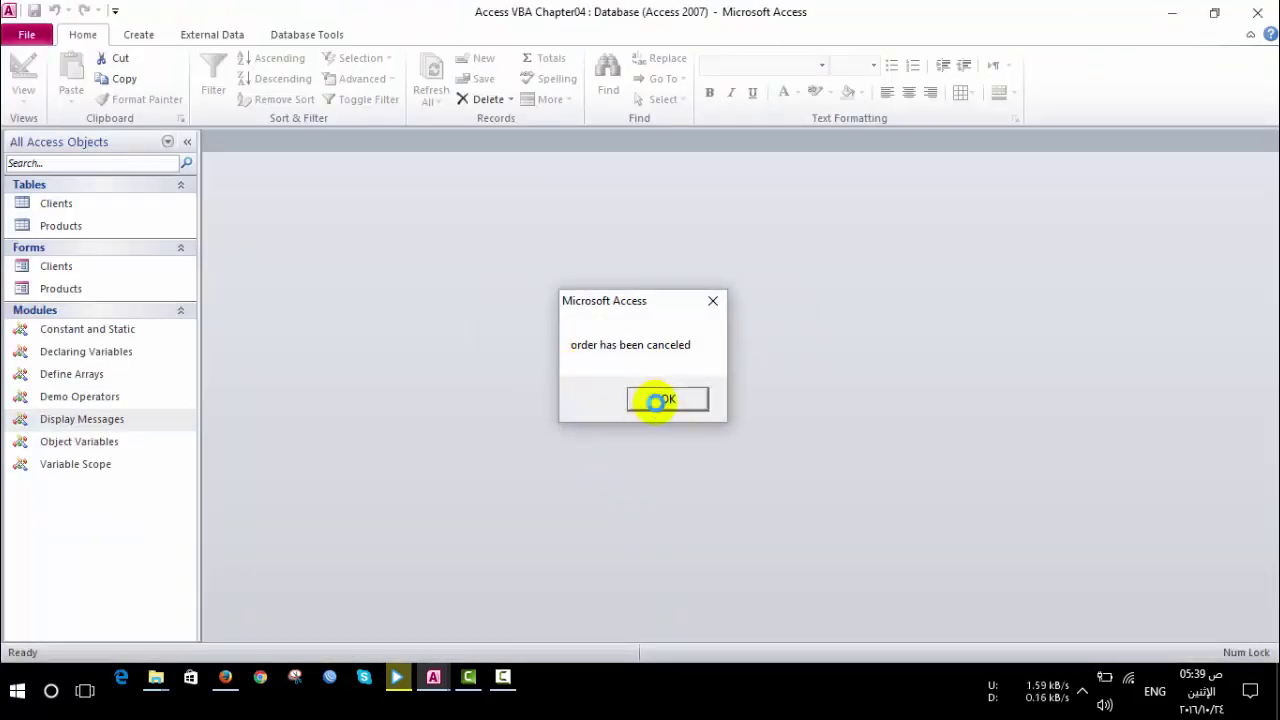
scroll(540, 460, "down", 2)
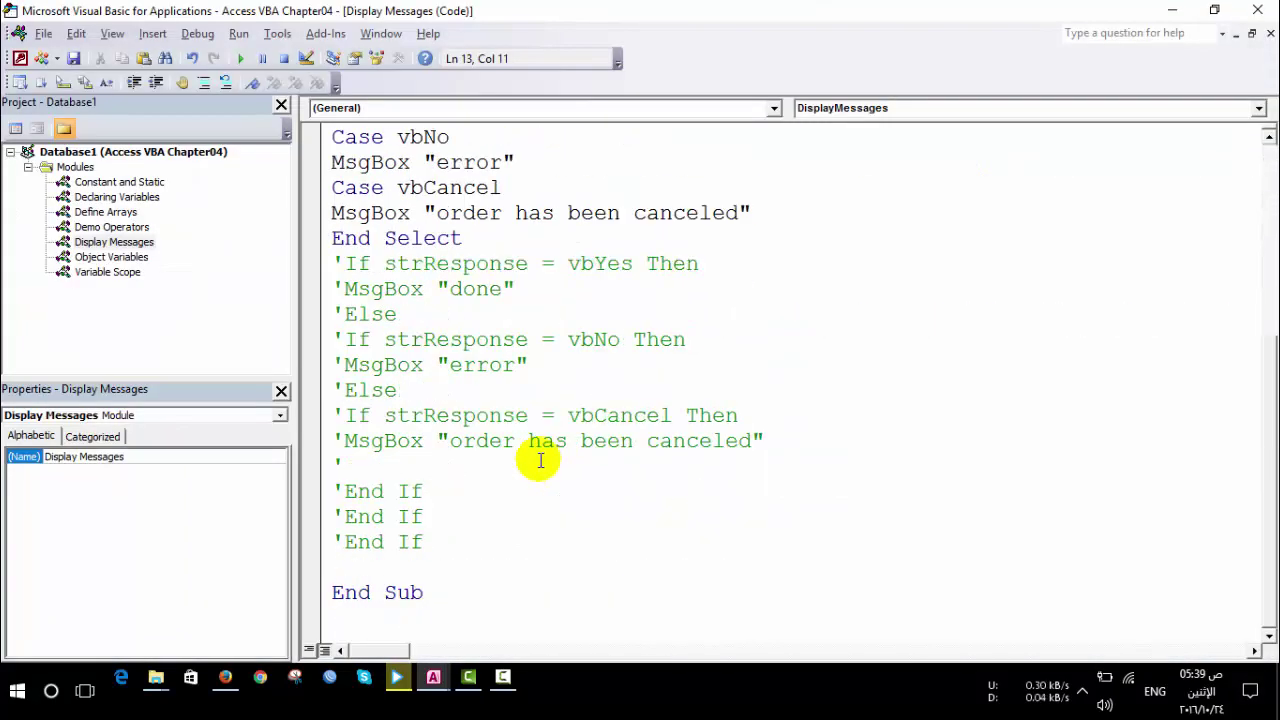
scroll(540, 455, "up", 1)
scroll(540, 448, "up", 4)
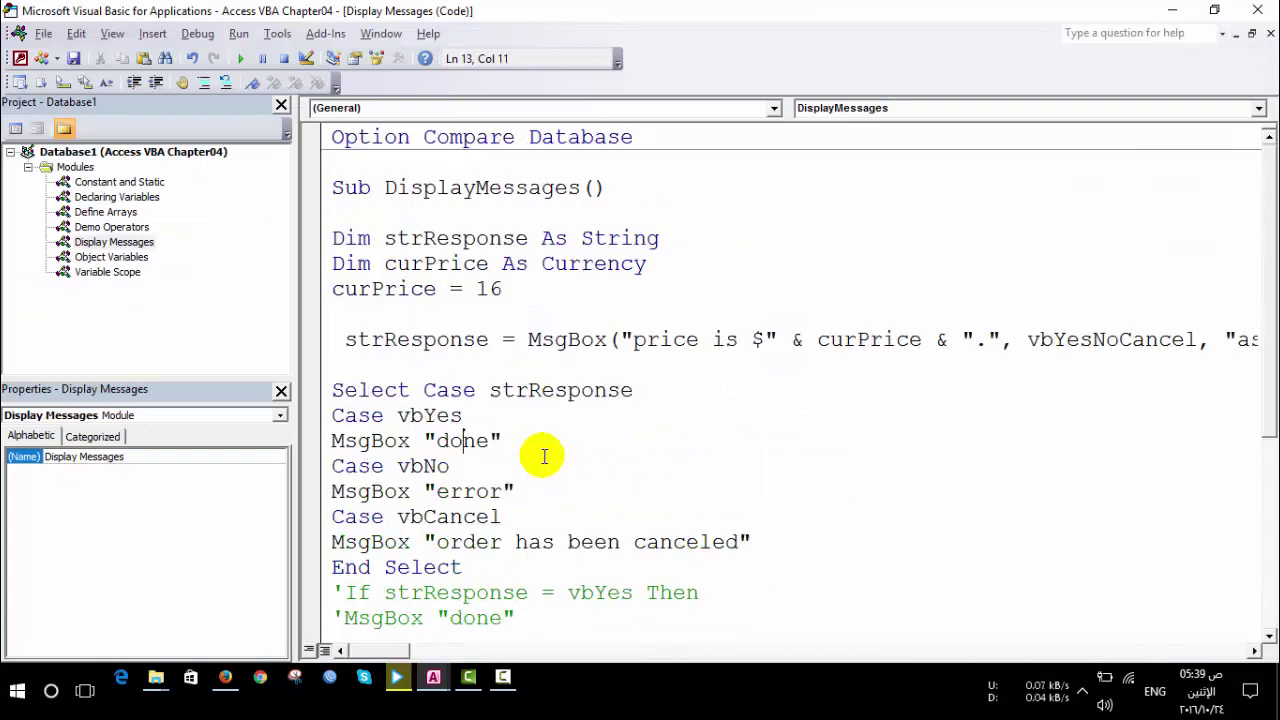